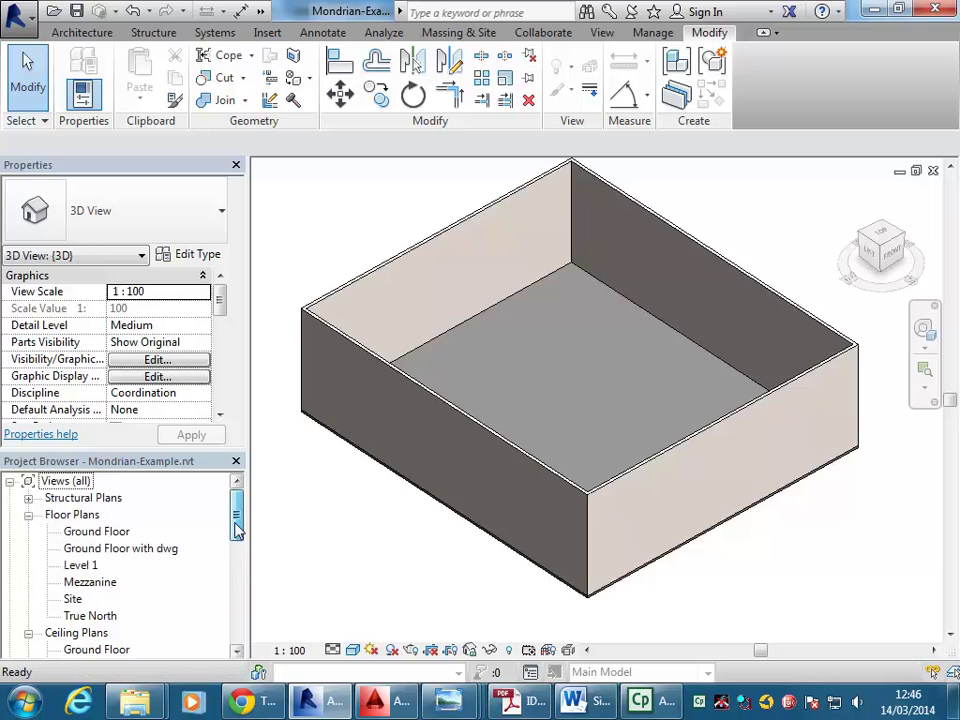
Open the Ground Floor with dwg floor plan and bring the whole Mondrian image into view
{"action": "double_click", "coordinate": [118, 548]}
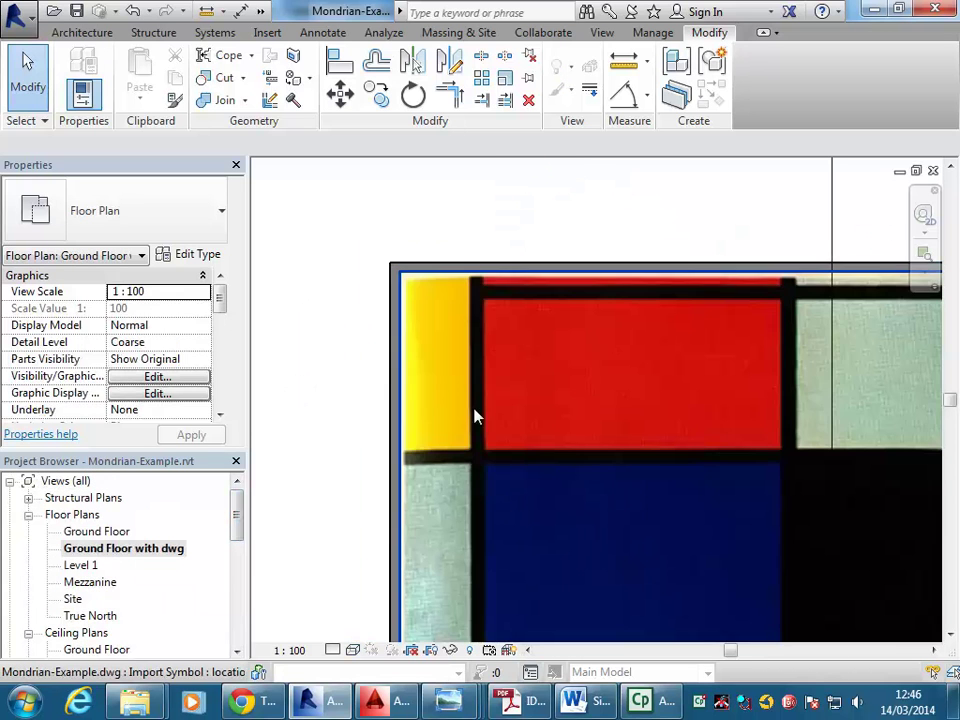
{"action": "scroll", "coordinate": [313, 367], "scroll_direction": "down", "scroll_amount": 3}
{"action": "middle_click_drag", "start_coordinate": [313, 368], "coordinate": [319, 265]}
{"action": "scroll", "coordinate": [312, 238], "scroll_direction": "down", "scroll_amount": 3}
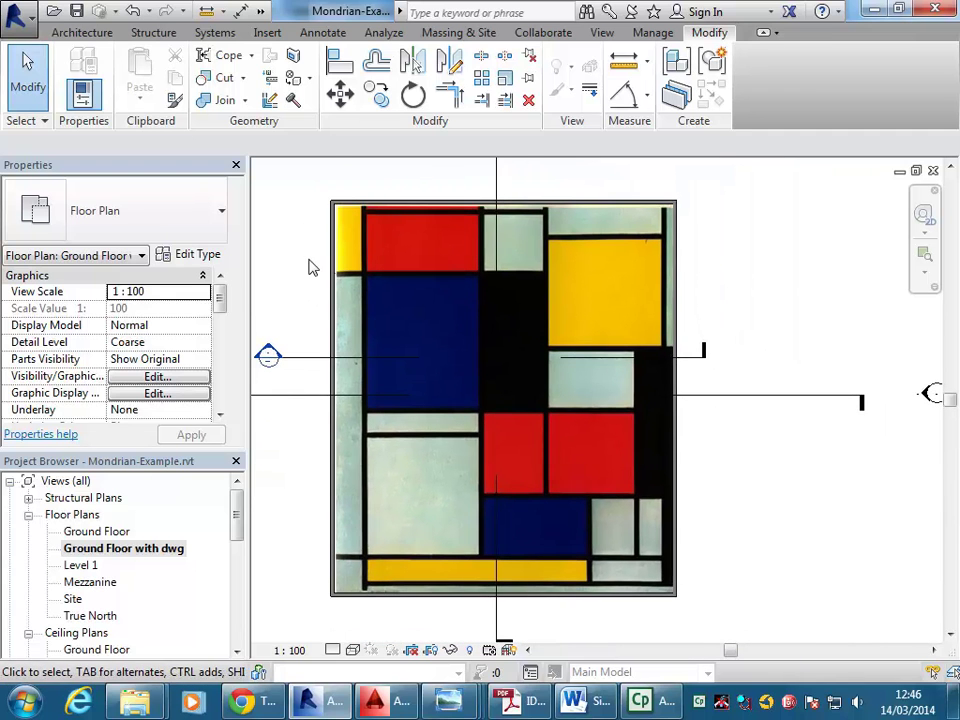
Start an in-place model component in the Generic Models family category
{"action": "left_click", "coordinate": [80, 33]}
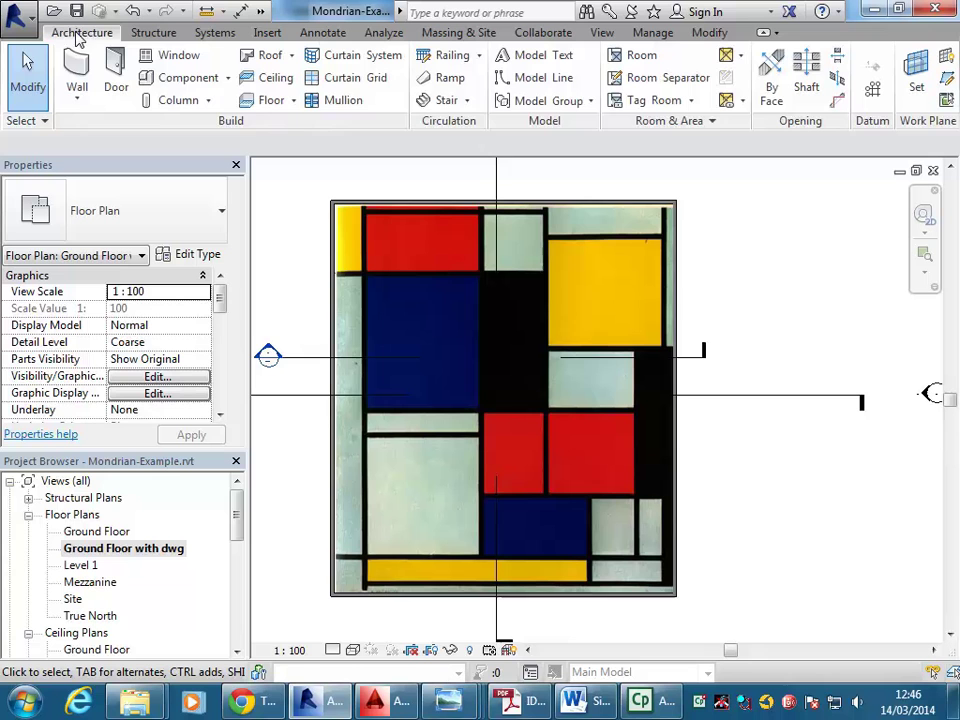
{"action": "left_click", "coordinate": [228, 80]}
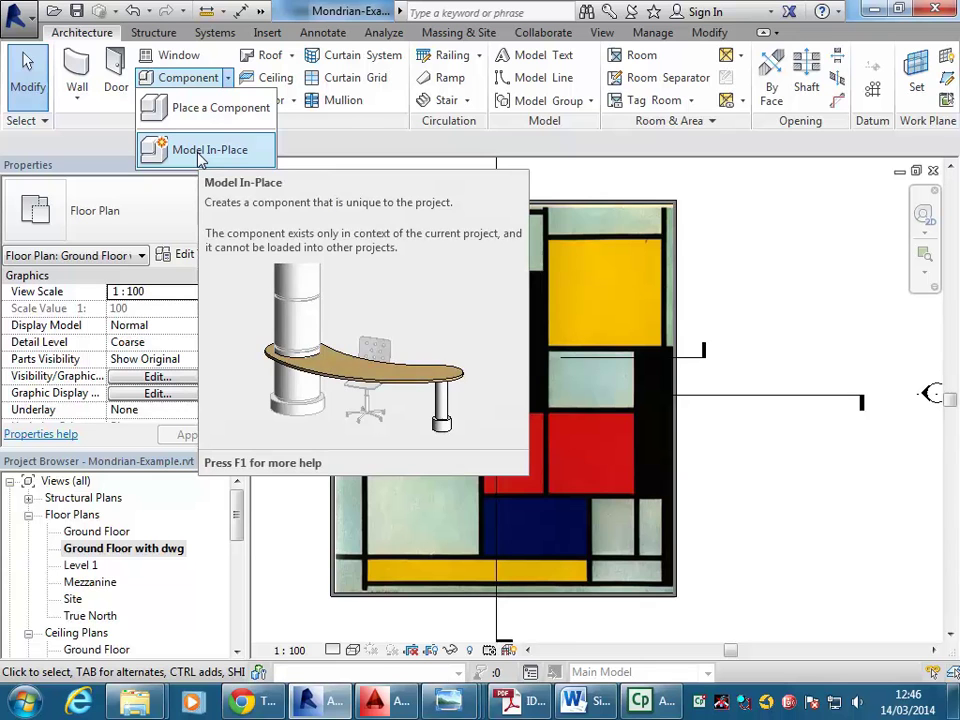
{"action": "left_click", "coordinate": [200, 155]}
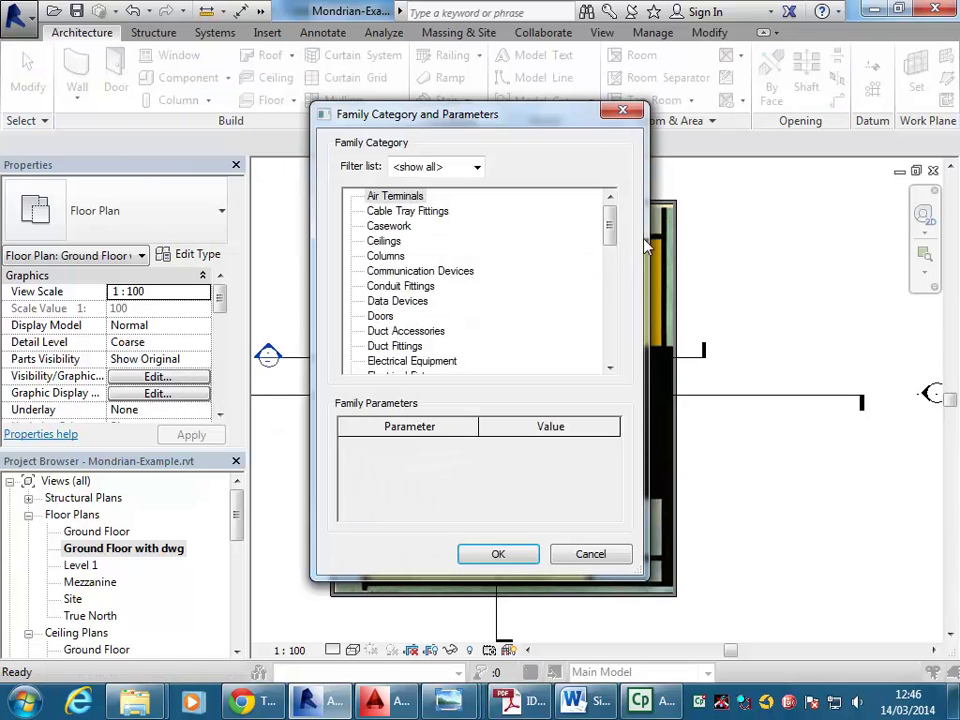
{"action": "left_click_drag", "start_coordinate": [608, 229], "coordinate": [608, 265]}
{"action": "left_click", "coordinate": [405, 331]}
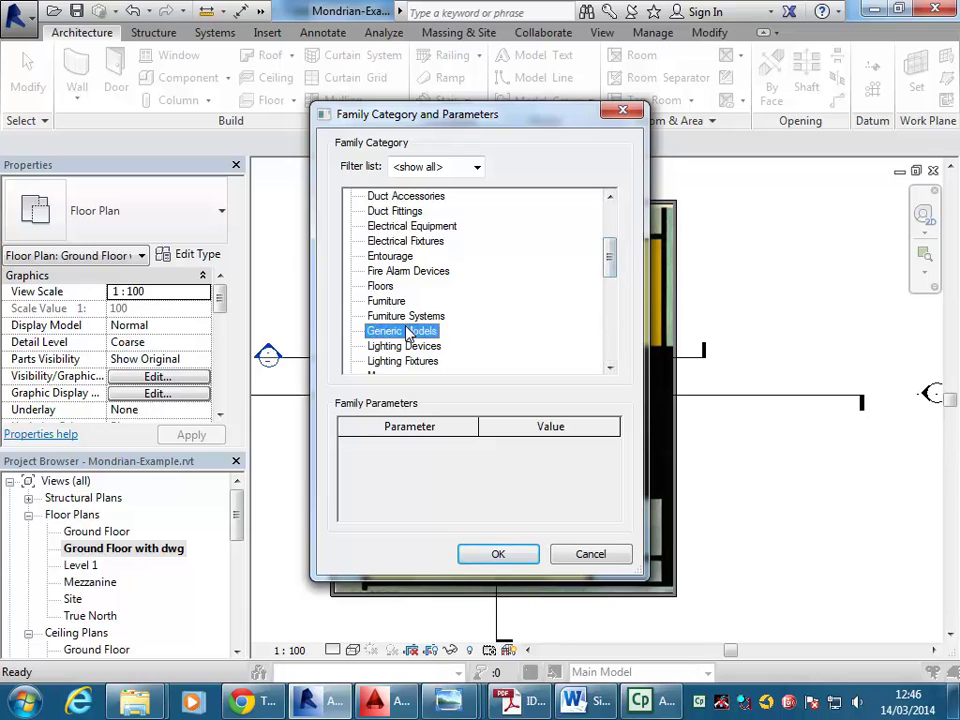
{"action": "left_click", "coordinate": [498, 555]}
Name the in-place model Columns
{"action": "left_click_drag", "start_coordinate": [199, 146], "coordinate": [352, 186]}
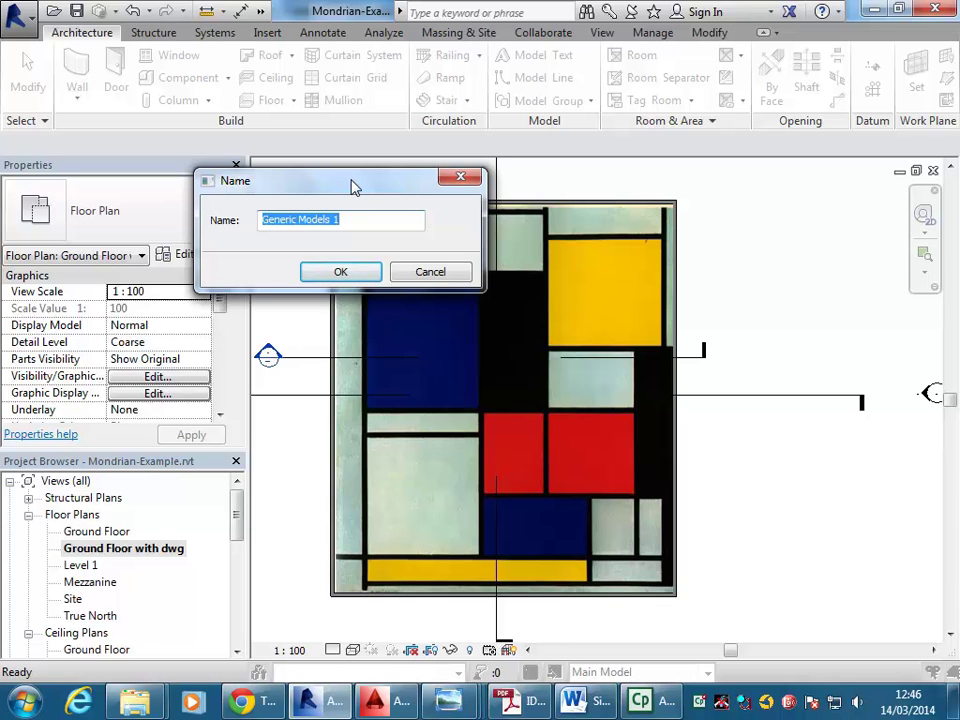
{"action": "type", "text": "Columns"}
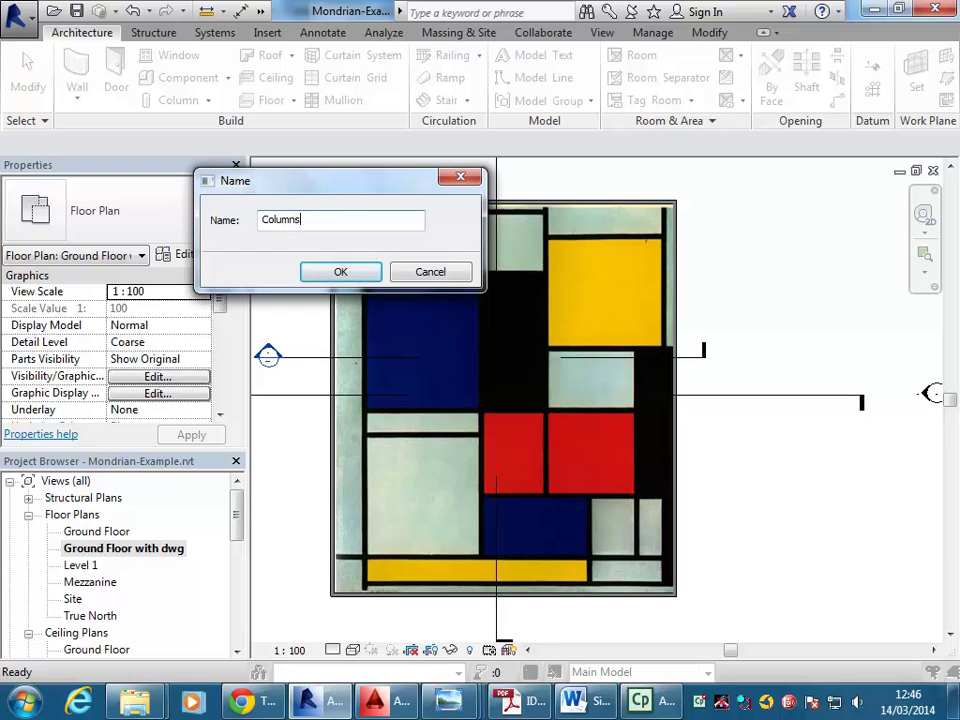
{"action": "left_click", "coordinate": [334, 272]}
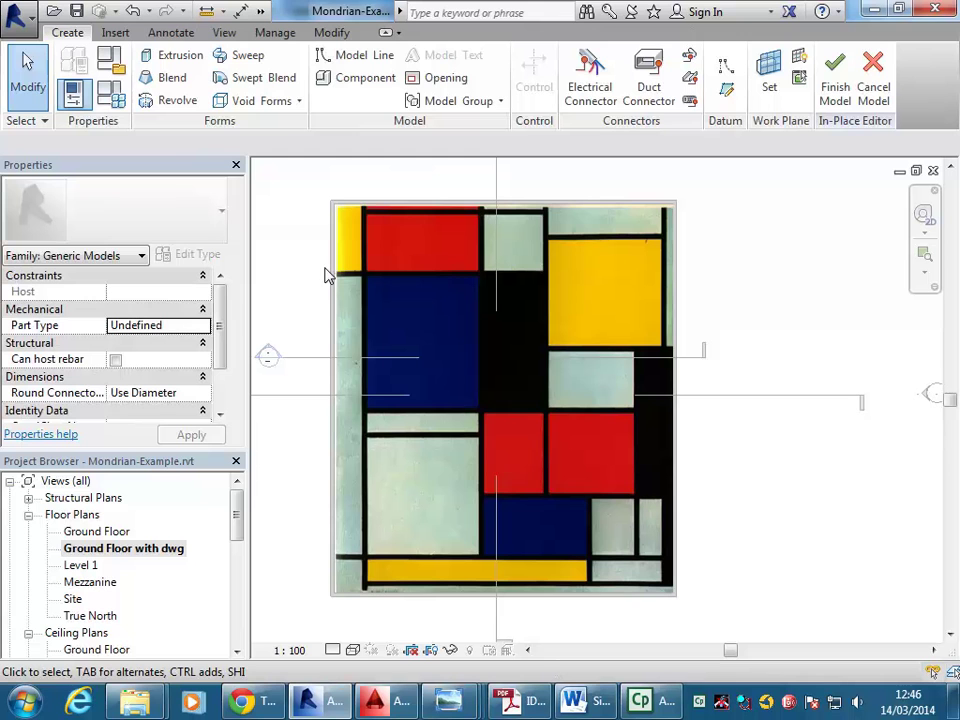
Start an extrusion and sketch a rectangle about 300 by 320 mm at the black-line crossing between the yellow, red and blue areas
{"action": "left_click", "coordinate": [170, 58]}
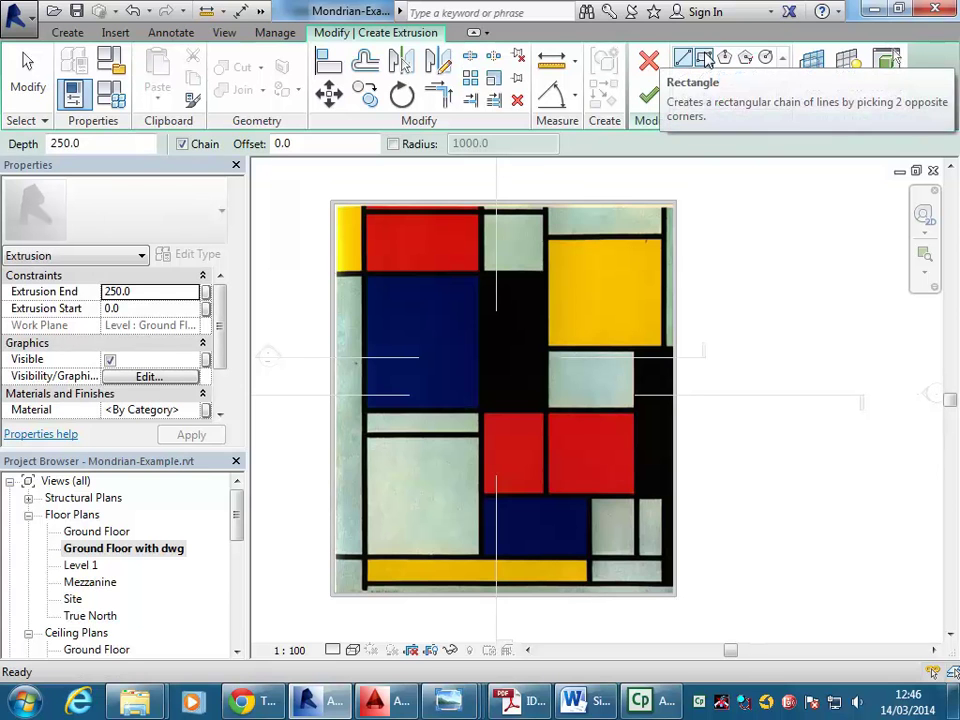
{"action": "left_click", "coordinate": [705, 58]}
{"action": "scroll", "coordinate": [384, 322], "scroll_direction": "up", "scroll_amount": 5}
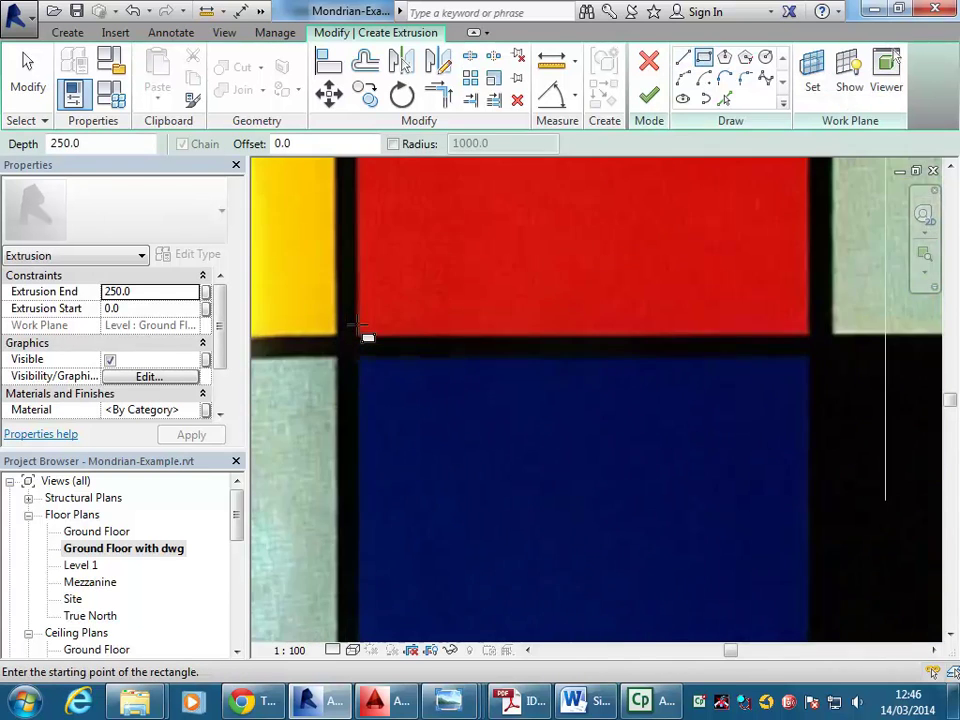
{"action": "scroll", "coordinate": [358, 326], "scroll_direction": "up", "scroll_amount": 3}
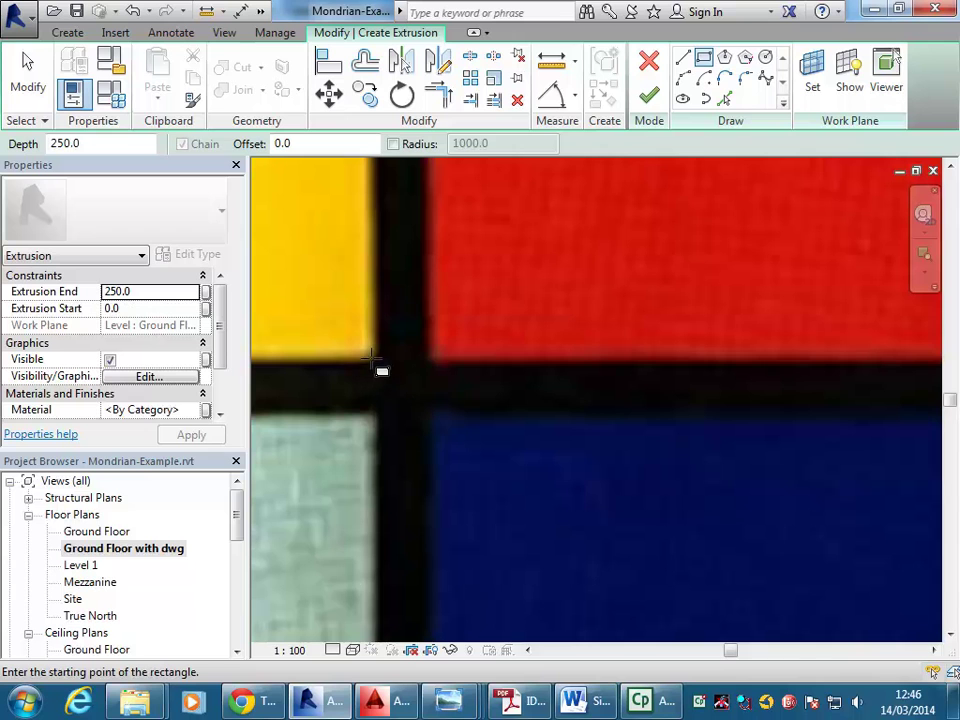
{"action": "left_click", "coordinate": [375, 360]}
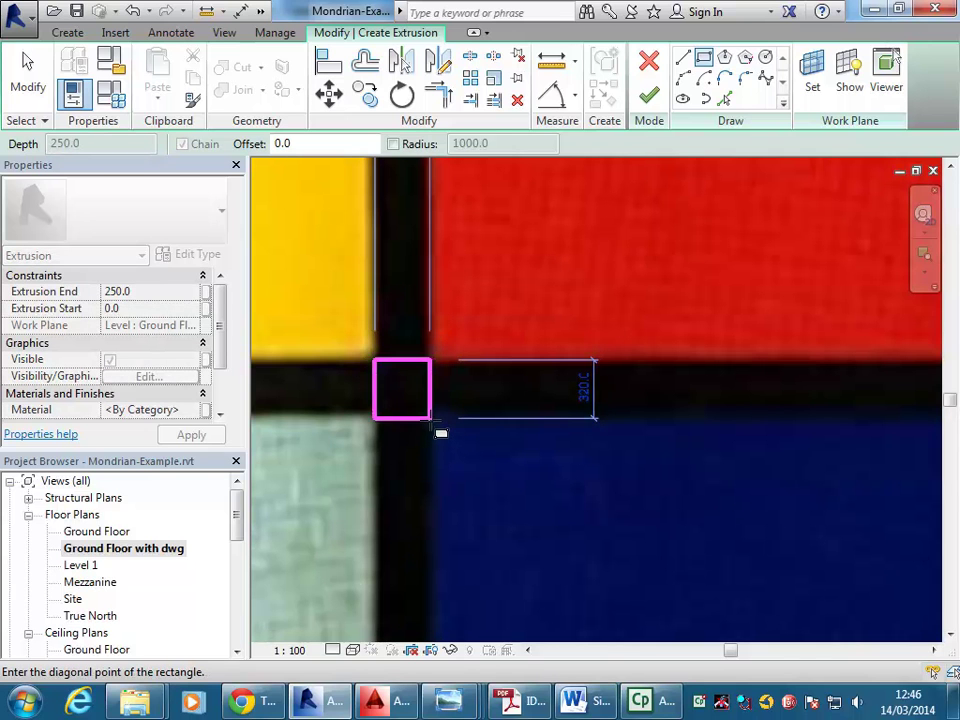
{"action": "left_click", "coordinate": [432, 418]}
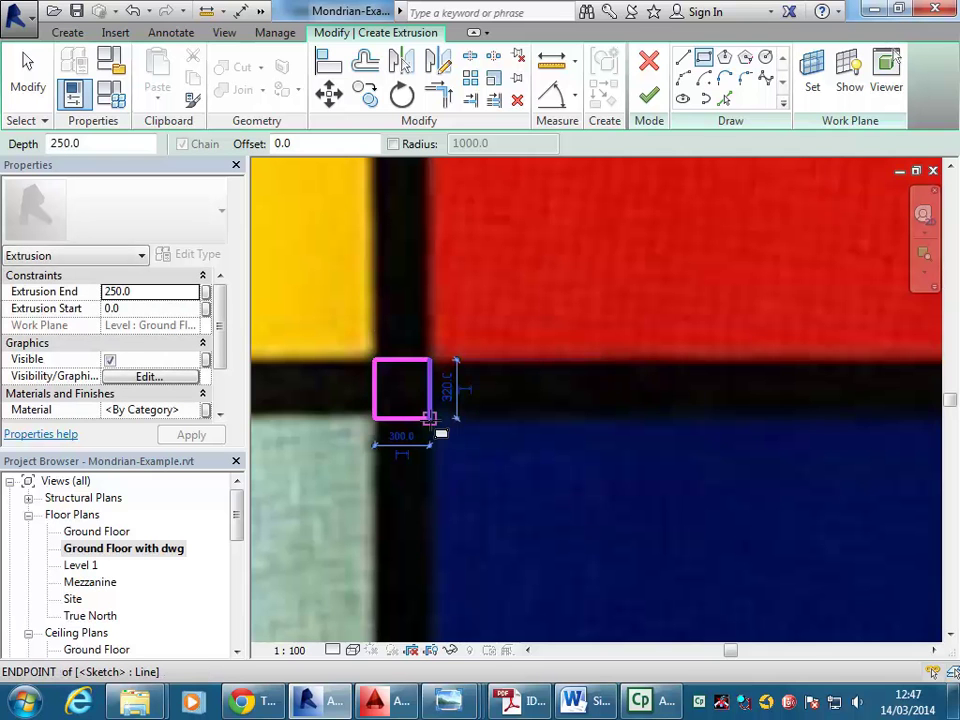
Set the rectangle's vertical dimension to 300 mm and leave the Rectangle tool
{"action": "scroll", "coordinate": [366, 335], "scroll_direction": "down", "scroll_amount": 3}
{"action": "middle_click_drag", "start_coordinate": [368, 338], "coordinate": [435, 386]}
{"action": "scroll", "coordinate": [482, 431], "scroll_direction": "up", "scroll_amount": 4}
{"action": "middle_click_drag", "start_coordinate": [482, 431], "coordinate": [474, 459]}
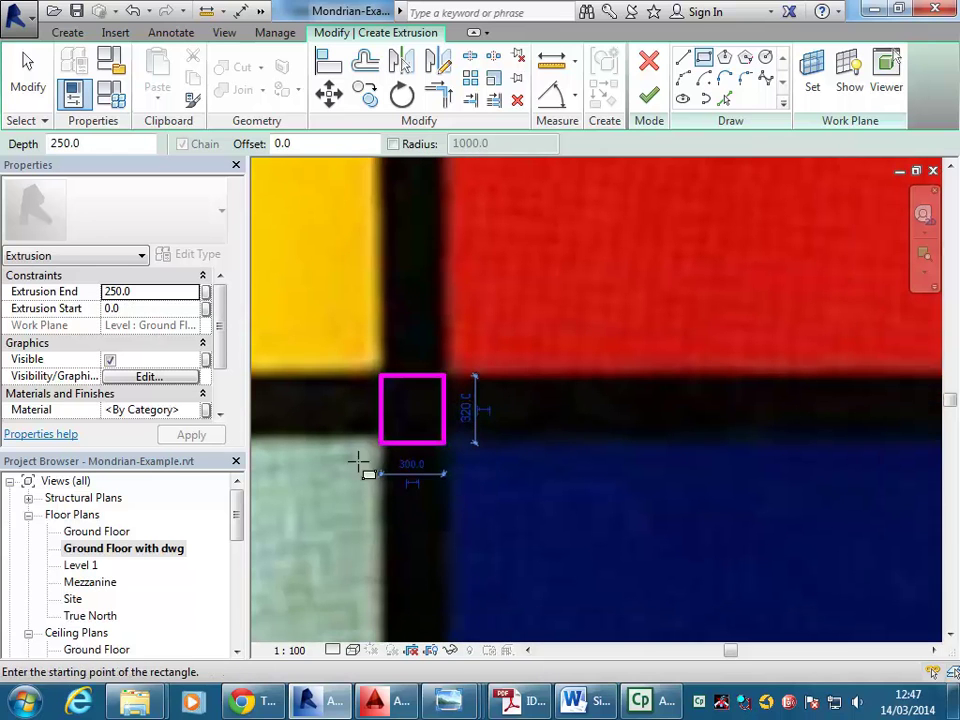
{"action": "left_click", "coordinate": [470, 418]}
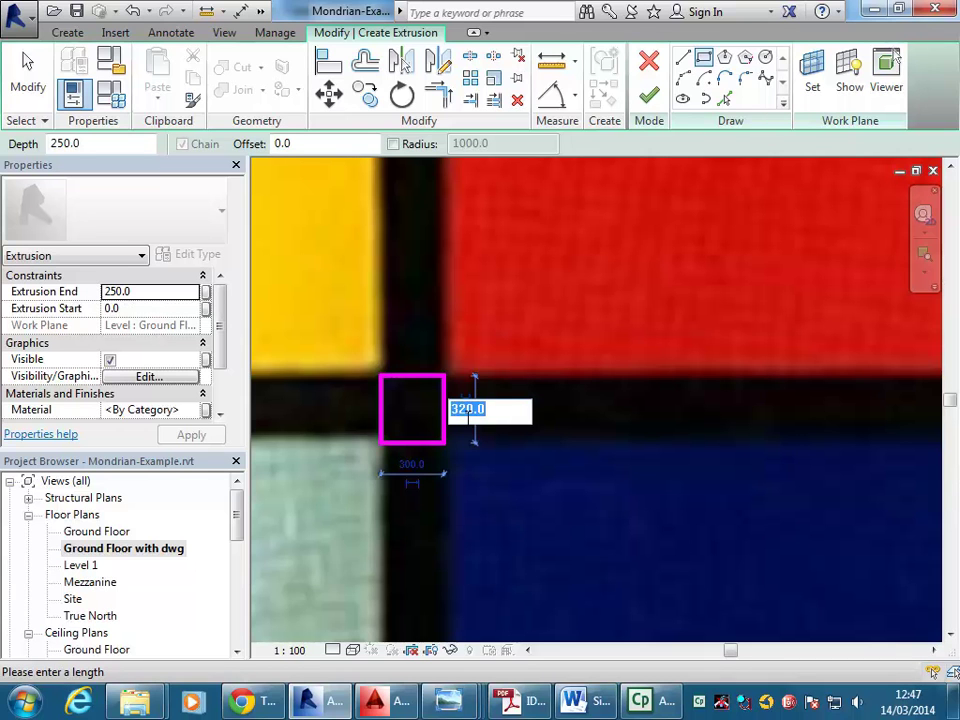
{"action": "type", "text": "300"}
{"action": "key", "text": "Return"}
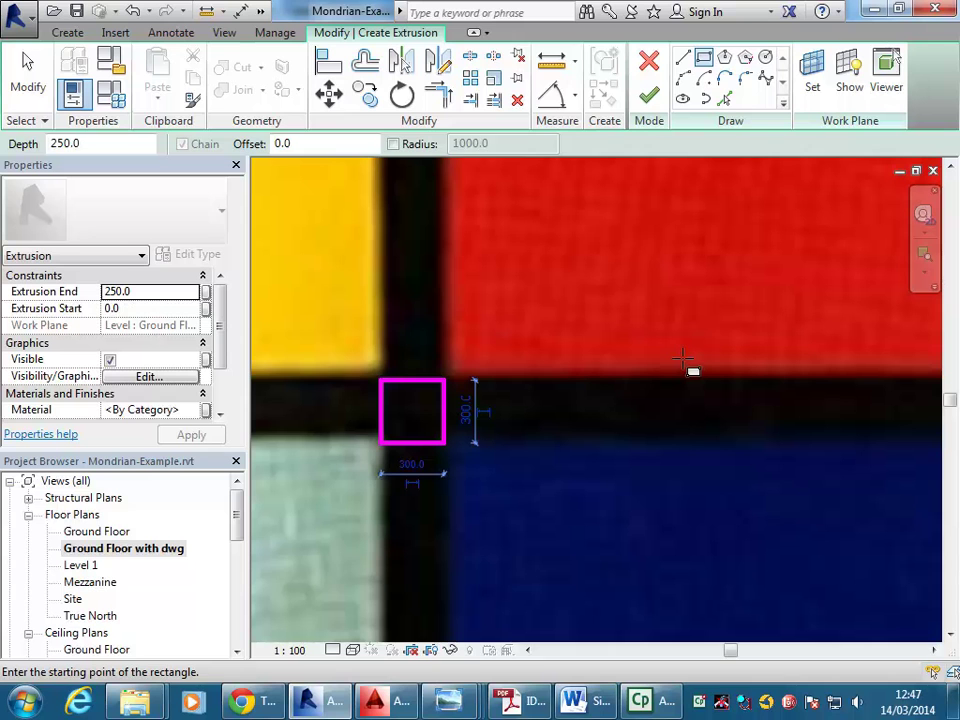
{"action": "key", "text": "Escape"}
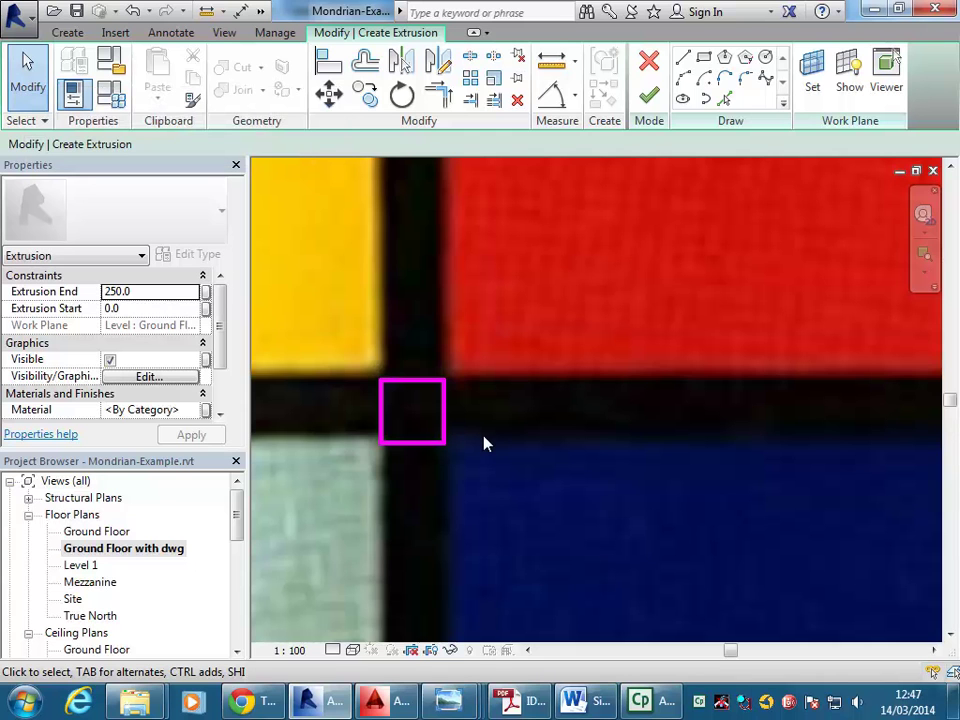
Select the column square's individual edges and check their temporary dimensions
{"action": "left_click", "coordinate": [444, 407]}
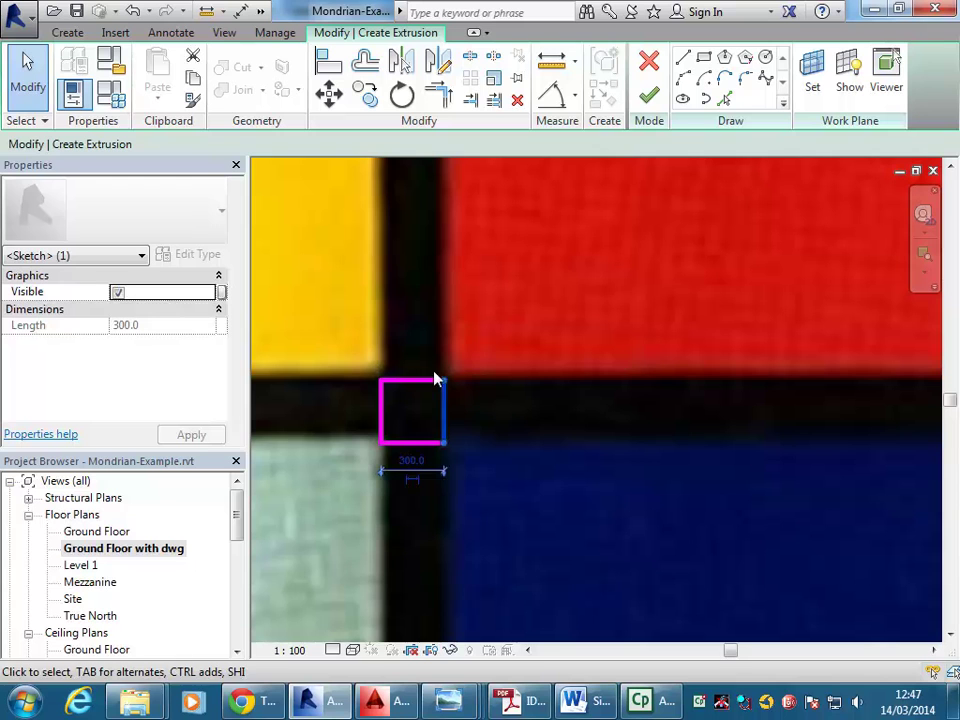
{"action": "left_click", "coordinate": [408, 443]}
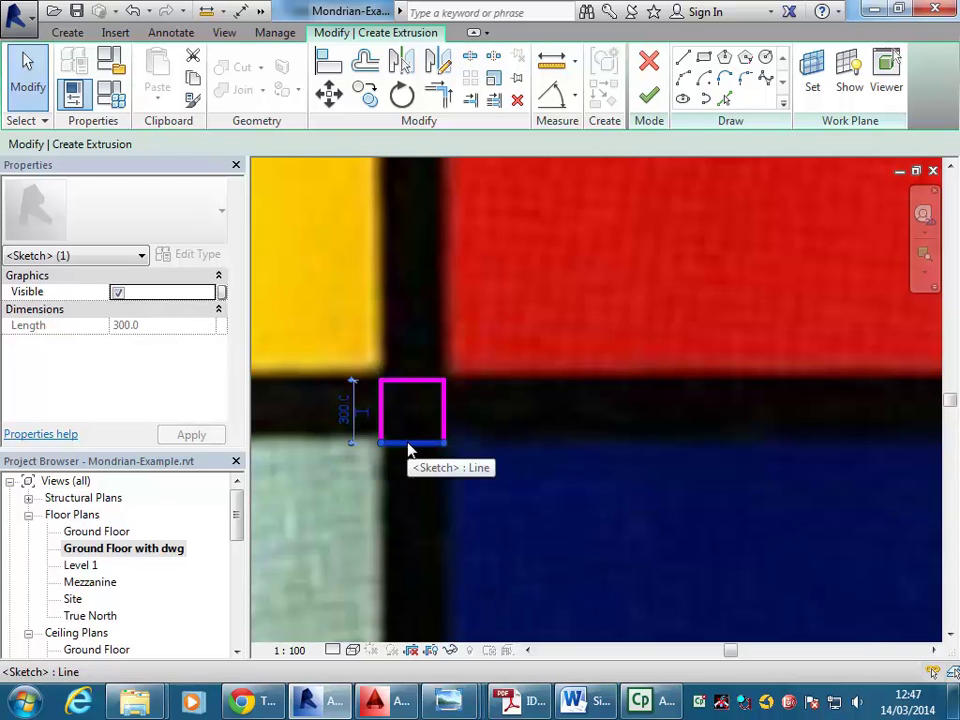
{"action": "left_click", "coordinate": [446, 407]}
{"action": "left_click", "coordinate": [388, 413]}
{"action": "left_click", "coordinate": [417, 343]}
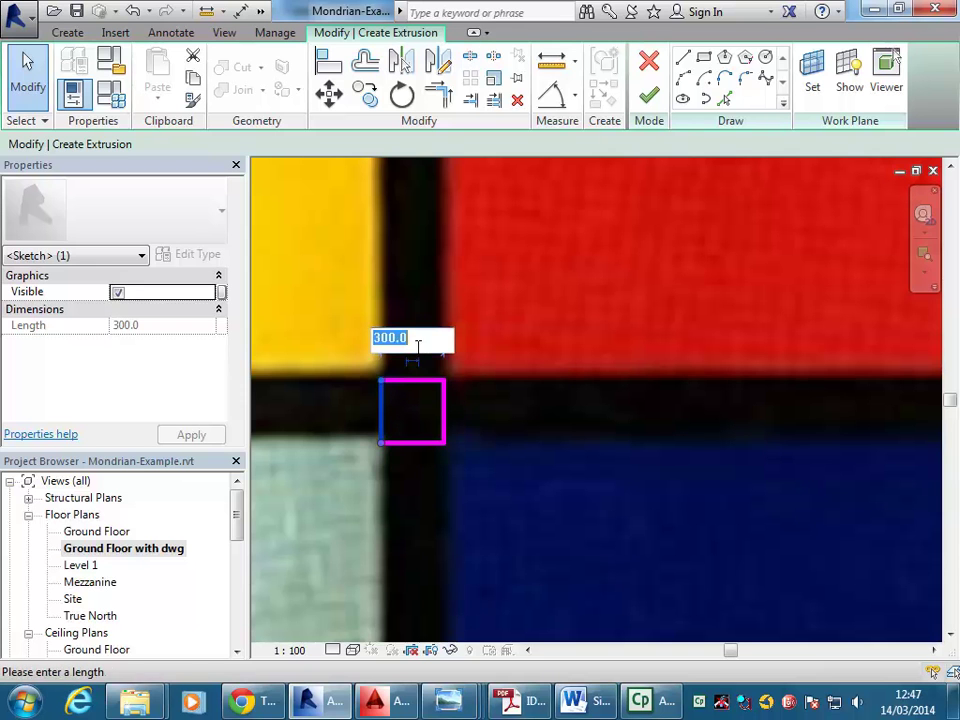
{"action": "key", "text": "Return"}
{"action": "scroll", "coordinate": [545, 325], "scroll_direction": "down", "scroll_amount": 2}
{"action": "middle_click_drag", "start_coordinate": [545, 325], "coordinate": [454, 313]}
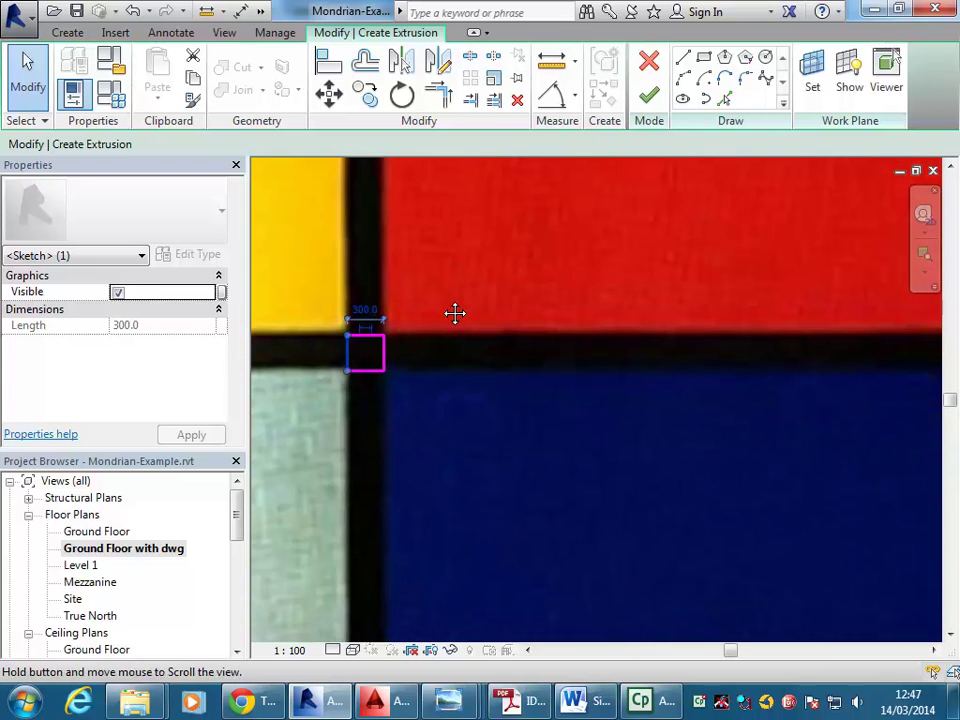
{"action": "left_click", "coordinate": [508, 350]}
{"action": "scroll", "coordinate": [508, 350], "scroll_direction": "down", "scroll_amount": 2}
{"action": "middle_click_drag", "start_coordinate": [508, 350], "coordinate": [417, 352]}
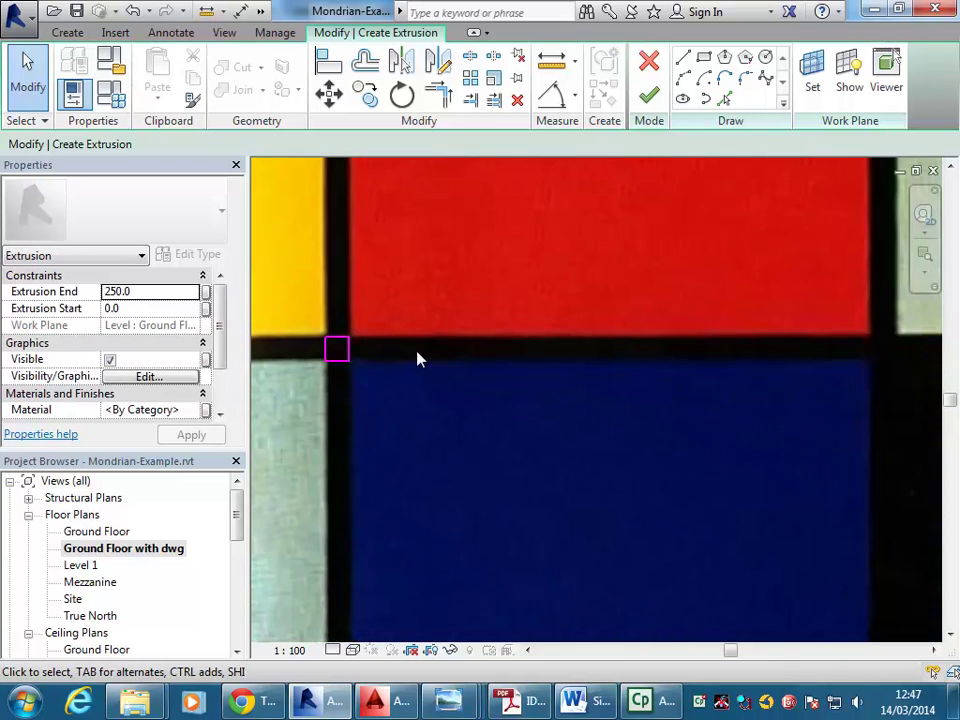
{"action": "left_click", "coordinate": [350, 355]}
{"action": "scroll", "coordinate": [336, 306], "scroll_direction": "up", "scroll_amount": 4}
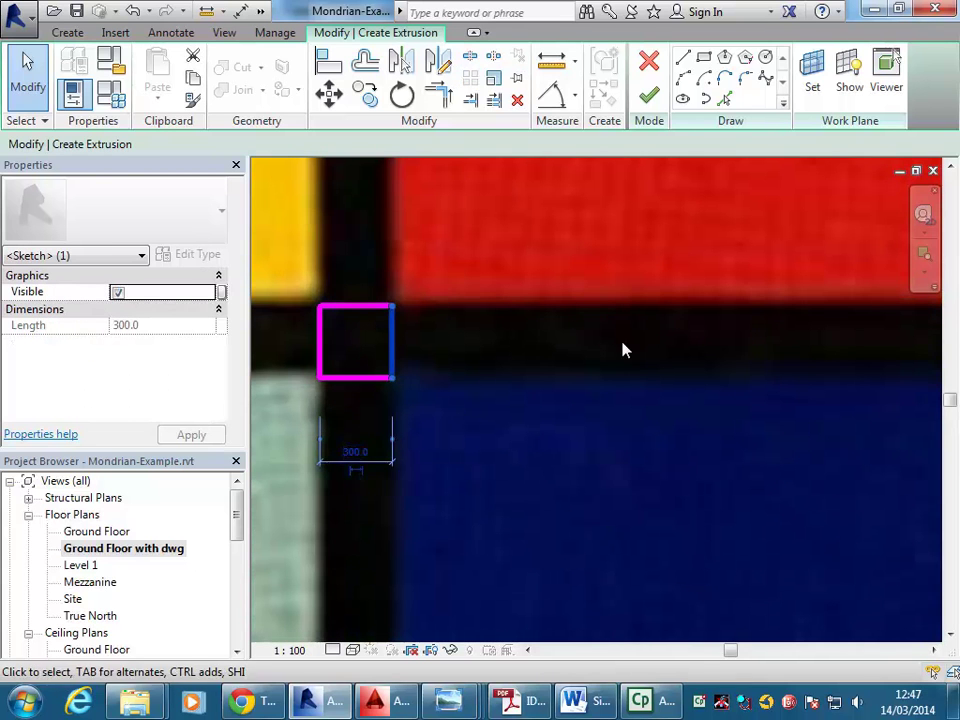
Sketch a second column rectangle, about 400 by 420 mm, at the blue area's upper-right corner, below the red area
{"action": "scroll", "coordinate": [709, 339], "scroll_direction": "down", "scroll_amount": 2}
{"action": "left_click", "coordinate": [731, 358]}
{"action": "middle_click_drag", "start_coordinate": [731, 358], "coordinate": [357, 383]}
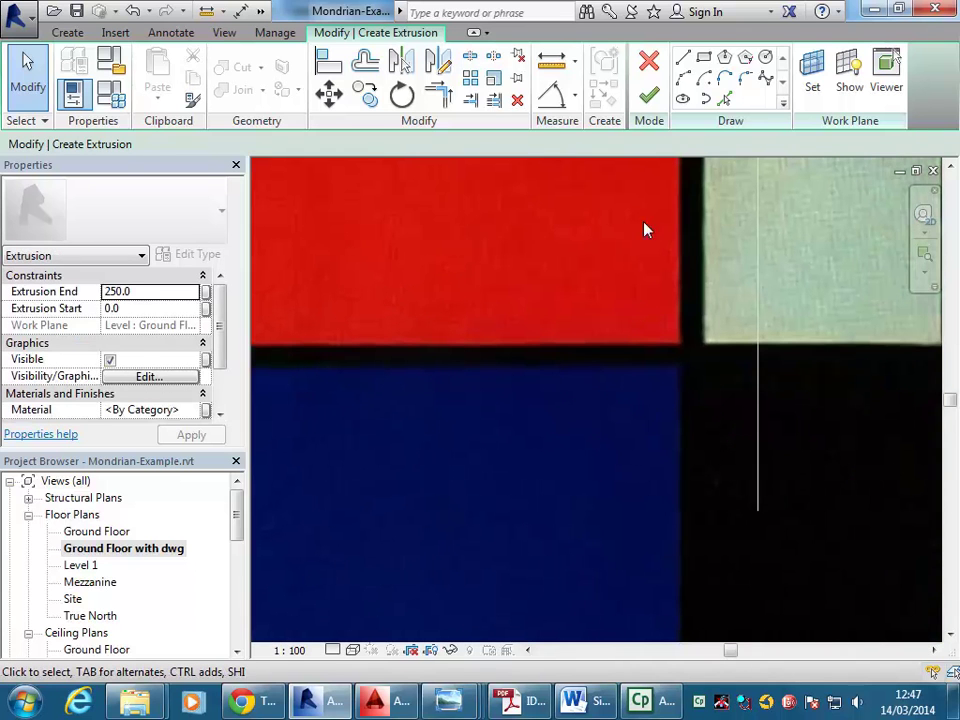
{"action": "left_click", "coordinate": [704, 57]}
{"action": "scroll", "coordinate": [594, 343], "scroll_direction": "down", "scroll_amount": 1}
{"action": "scroll", "coordinate": [574, 334], "scroll_direction": "up", "scroll_amount": 3}
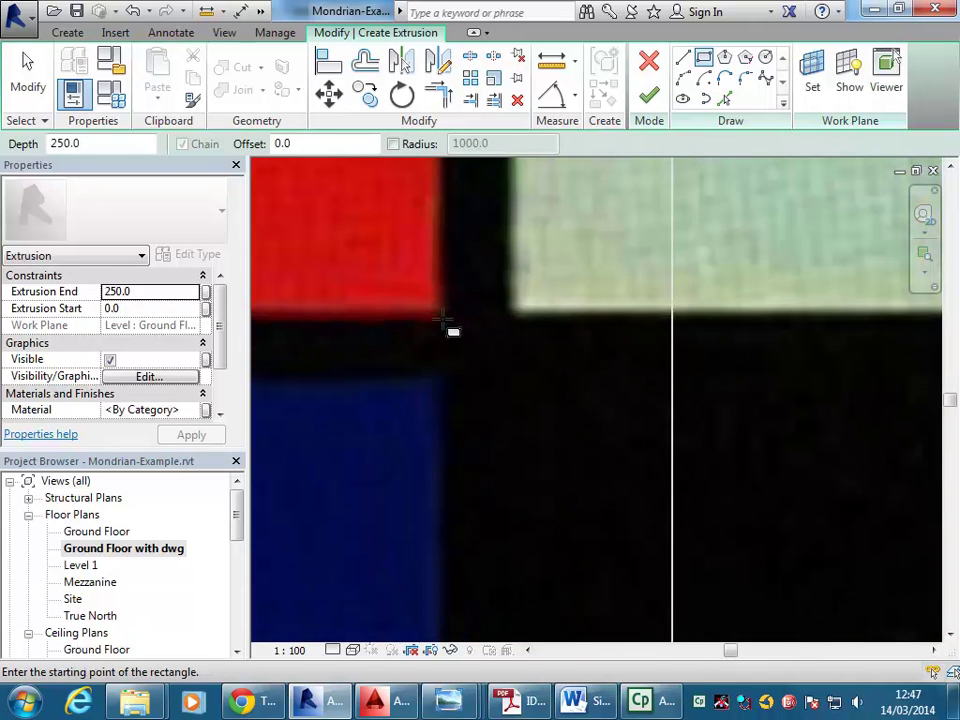
{"action": "left_click", "coordinate": [442, 319]}
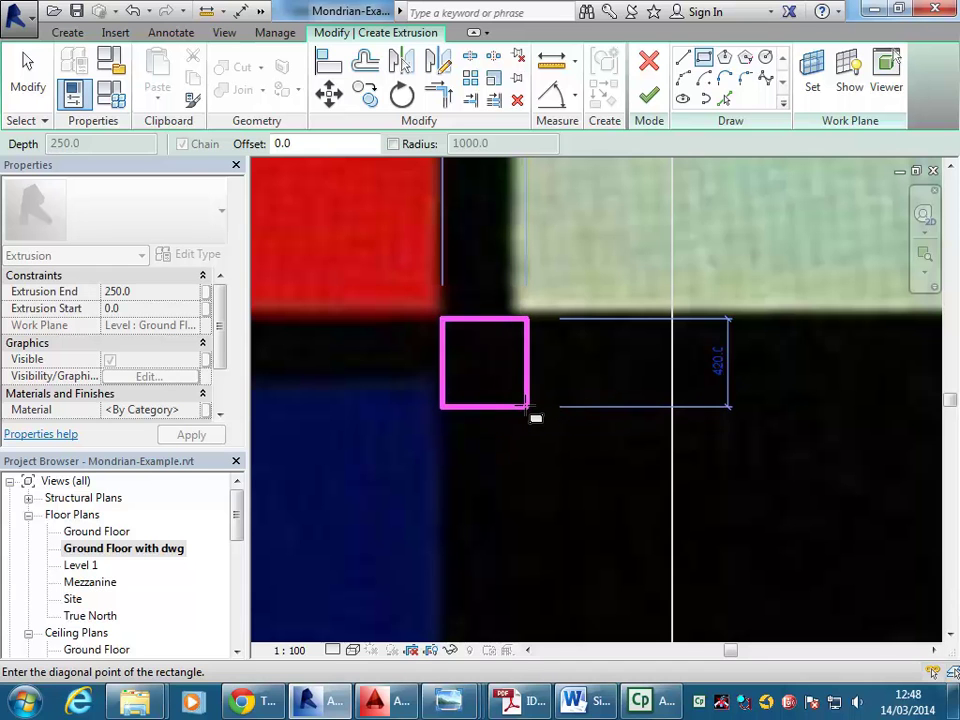
{"action": "left_click", "coordinate": [527, 405]}
{"action": "scroll", "coordinate": [377, 281], "scroll_direction": "down", "scroll_amount": 2}
{"action": "scroll", "coordinate": [557, 501], "scroll_direction": "up", "scroll_amount": 1}
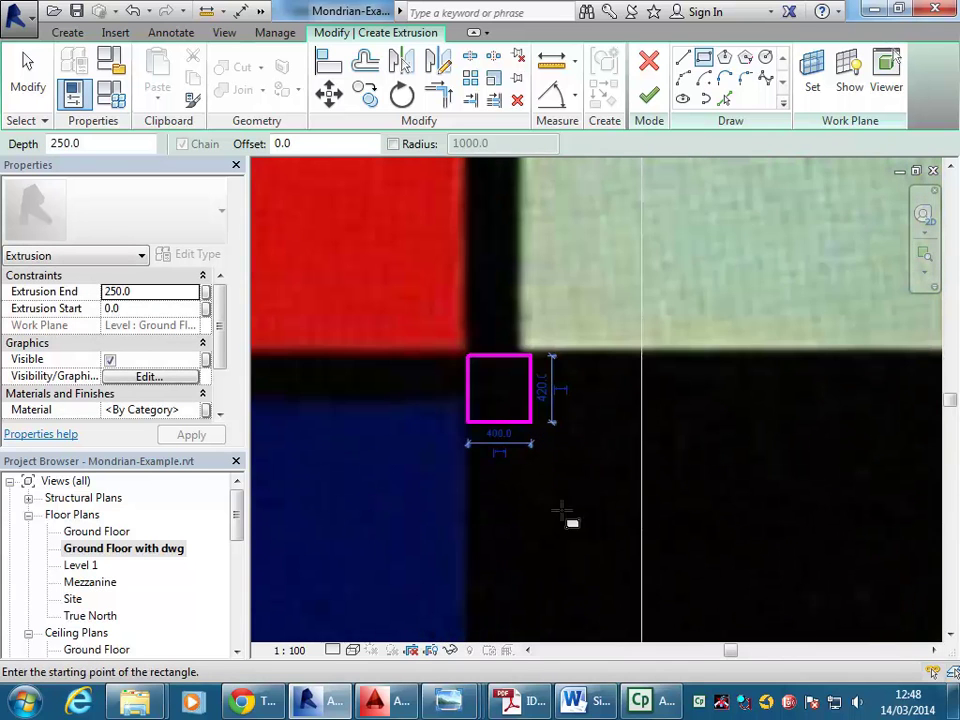
Sketch a third column rectangle at the crossing by the blue area's lower-right corner
{"action": "scroll", "coordinate": [399, 319], "scroll_direction": "down", "scroll_amount": 1}
{"action": "middle_click_drag", "start_coordinate": [399, 319], "coordinate": [540, 366]}
{"action": "scroll", "coordinate": [462, 424], "scroll_direction": "down", "scroll_amount": 1}
{"action": "middle_click_drag", "start_coordinate": [460, 425], "coordinate": [598, 386]}
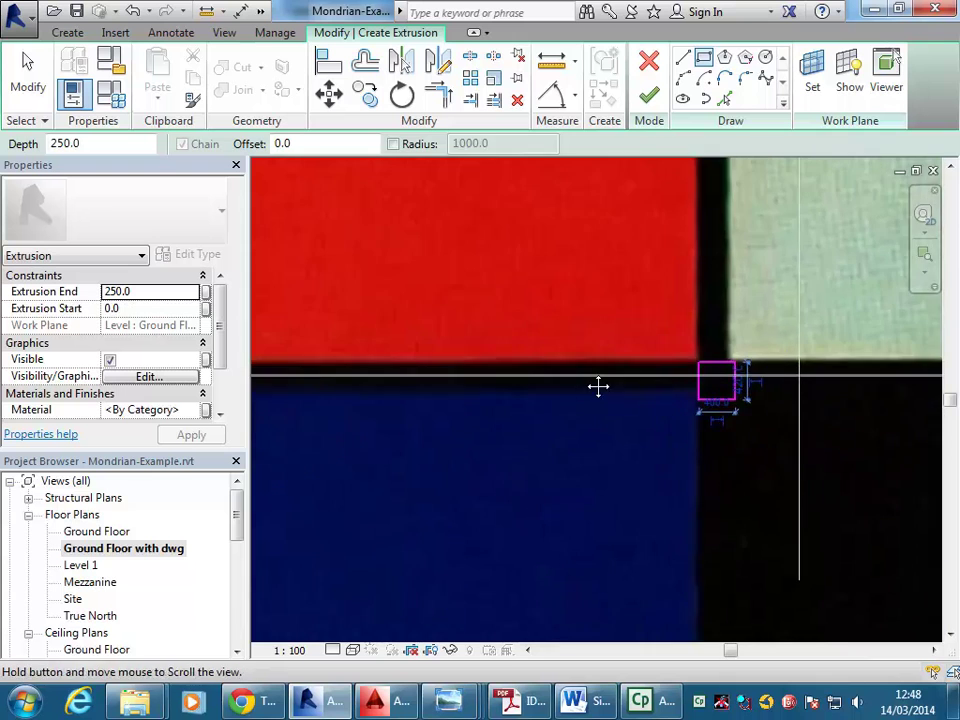
{"action": "scroll", "coordinate": [592, 385], "scroll_direction": "down", "scroll_amount": 2}
{"action": "scroll", "coordinate": [449, 465], "scroll_direction": "up", "scroll_amount": 1}
{"action": "mouse_move", "coordinate": [449, 456]}
{"action": "middle_mouse_down"}
{"action": "mouse_move", "coordinate": [510, 478]}
{"action": "mouse_move", "coordinate": [491, 433]}
{"action": "mouse_move", "coordinate": [508, 420]}
{"action": "mouse_move", "coordinate": [465, 390]}
{"action": "mouse_move", "coordinate": [480, 452]}
{"action": "mouse_move", "coordinate": [626, 463]}
{"action": "mouse_move", "coordinate": [602, 456]}
{"action": "mouse_move", "coordinate": [602, 499]}
{"action": "mouse_move", "coordinate": [575, 497]}
{"action": "middle_mouse_up"}
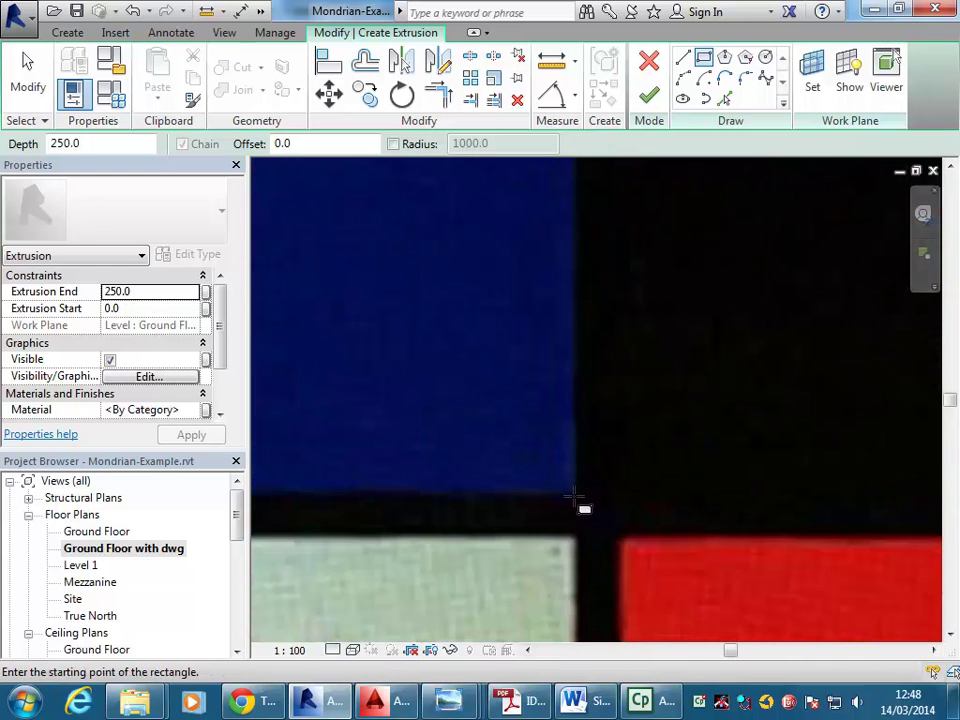
{"action": "left_click", "coordinate": [573, 486]}
{"action": "left_click", "coordinate": [641, 560]}
Sketch a fourth column rectangle, about 629 by 652 mm, at the blue area's lower-left corner and leave the Rectangle tool
{"action": "scroll", "coordinate": [328, 396], "scroll_direction": "down", "scroll_amount": 5}
{"action": "mouse_move", "coordinate": [316, 444]}
{"action": "middle_mouse_down"}
{"action": "mouse_move", "coordinate": [569, 452]}
{"action": "mouse_move", "coordinate": [574, 495]}
{"action": "middle_mouse_up"}
{"action": "left_click", "coordinate": [462, 466]}
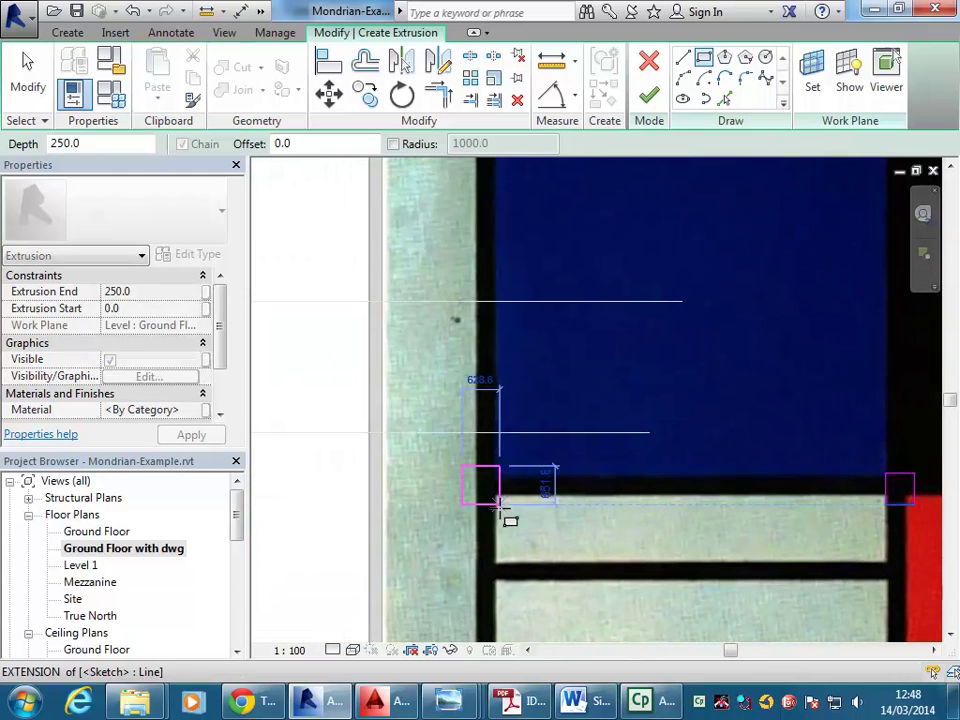
{"action": "left_click", "coordinate": [499, 505]}
{"action": "scroll", "coordinate": [580, 422], "scroll_direction": "down", "scroll_amount": 3}
{"action": "middle_click_drag", "start_coordinate": [582, 430], "coordinate": [441, 510]}
{"action": "scroll", "coordinate": [443, 508], "scroll_direction": "down", "scroll_amount": 1}
{"action": "mouse_move", "coordinate": [490, 455]}
{"action": "middle_mouse_down"}
{"action": "mouse_move", "coordinate": [476, 482]}
{"action": "mouse_move", "coordinate": [498, 450]}
{"action": "middle_mouse_up"}
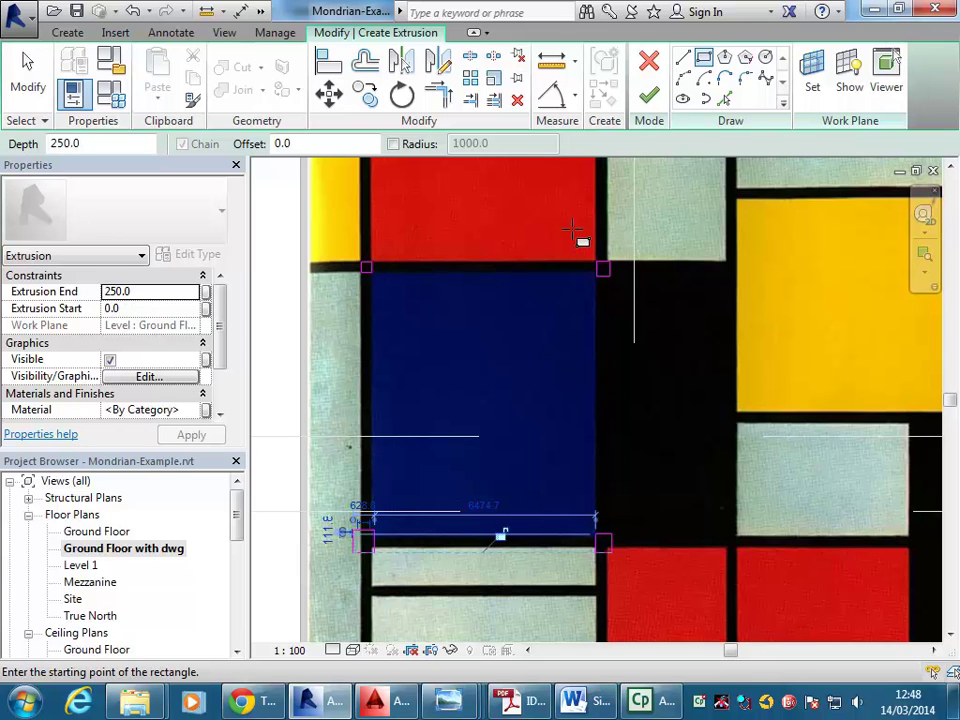
{"action": "key", "text": "Escape"}
Align the top edge of the column at the blue area's upper-right corner with the top edge of the upper-left column
{"action": "scroll", "coordinate": [578, 240], "scroll_direction": "up", "scroll_amount": 5}
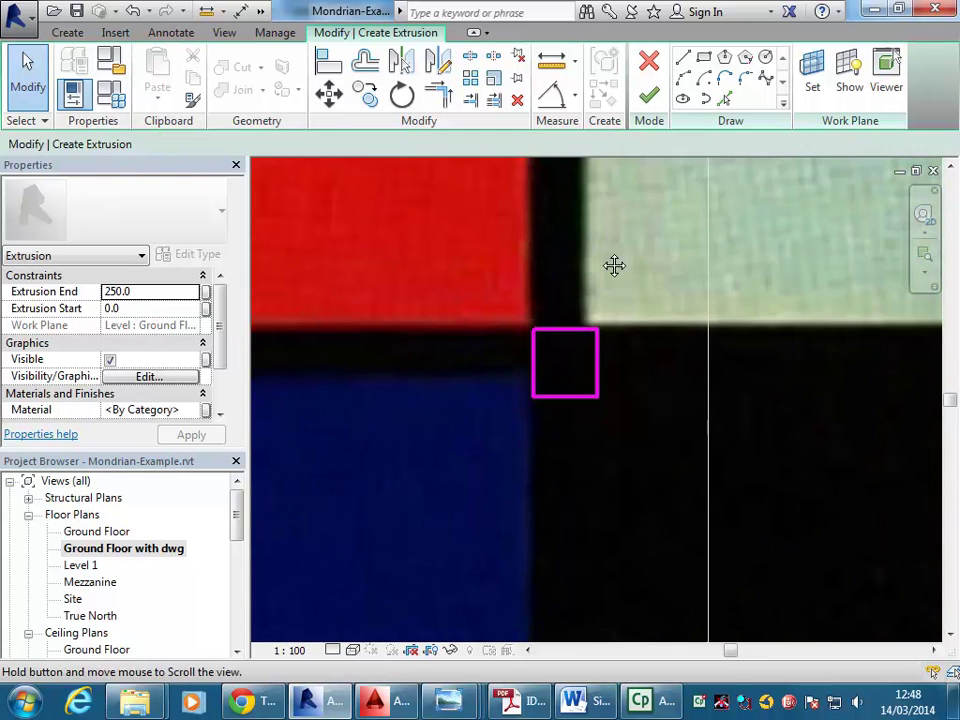
{"action": "middle_click_drag", "start_coordinate": [614, 265], "coordinate": [671, 300]}
{"action": "scroll", "coordinate": [744, 354], "scroll_direction": "down", "scroll_amount": 4}
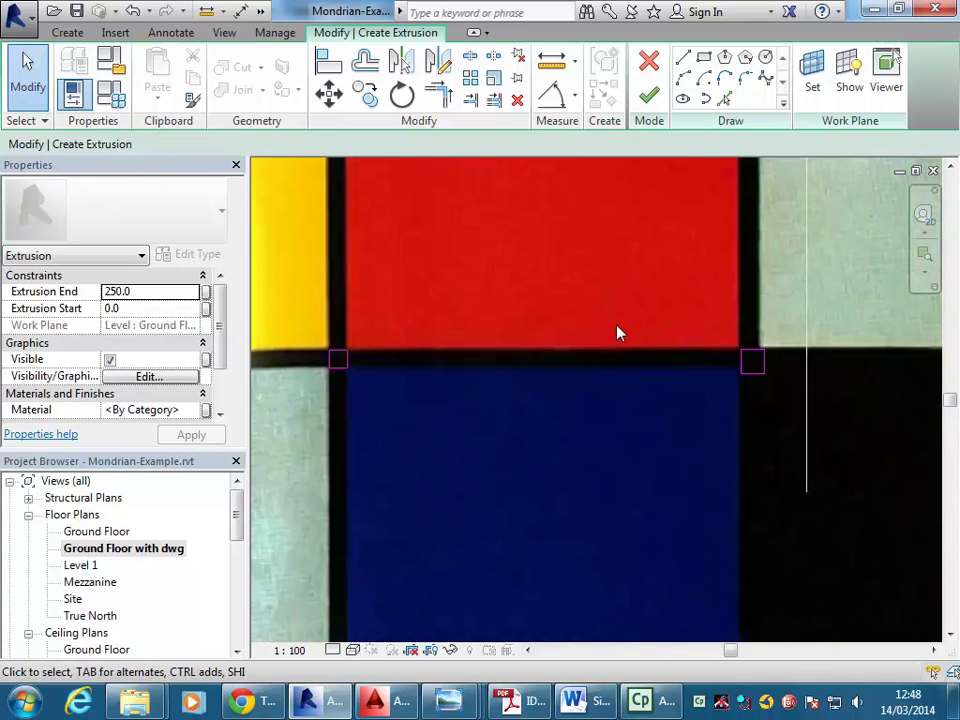
{"action": "middle_click_drag", "start_coordinate": [509, 320], "coordinate": [505, 348]}
{"action": "scroll", "coordinate": [523, 332], "scroll_direction": "up", "scroll_amount": 2}
{"action": "scroll", "coordinate": [504, 347], "scroll_direction": "down", "scroll_amount": 1}
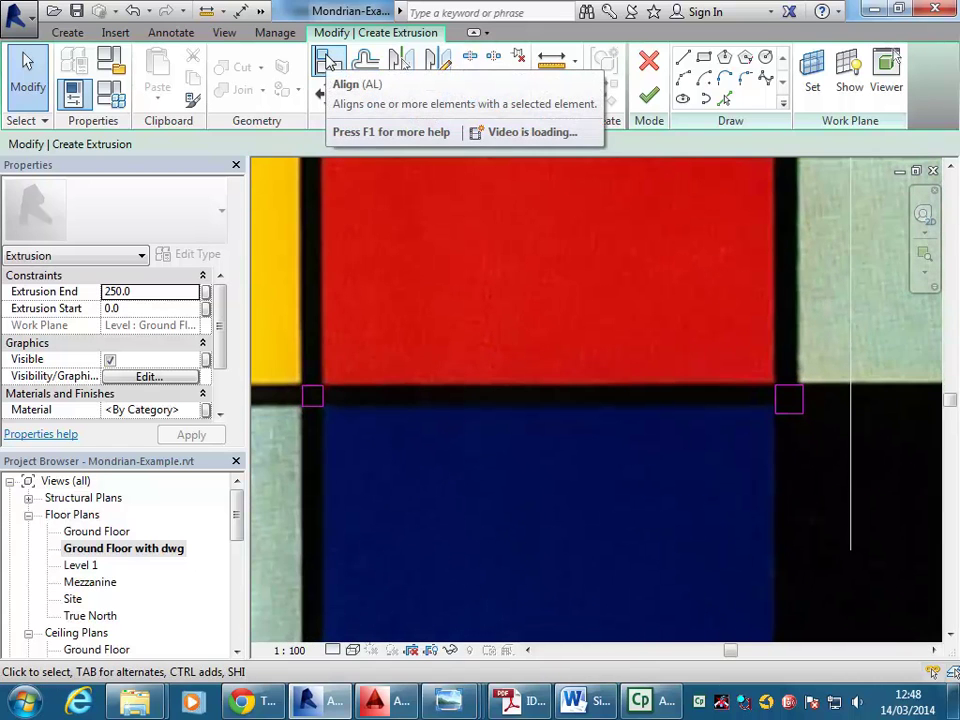
{"action": "left_click", "coordinate": [329, 62]}
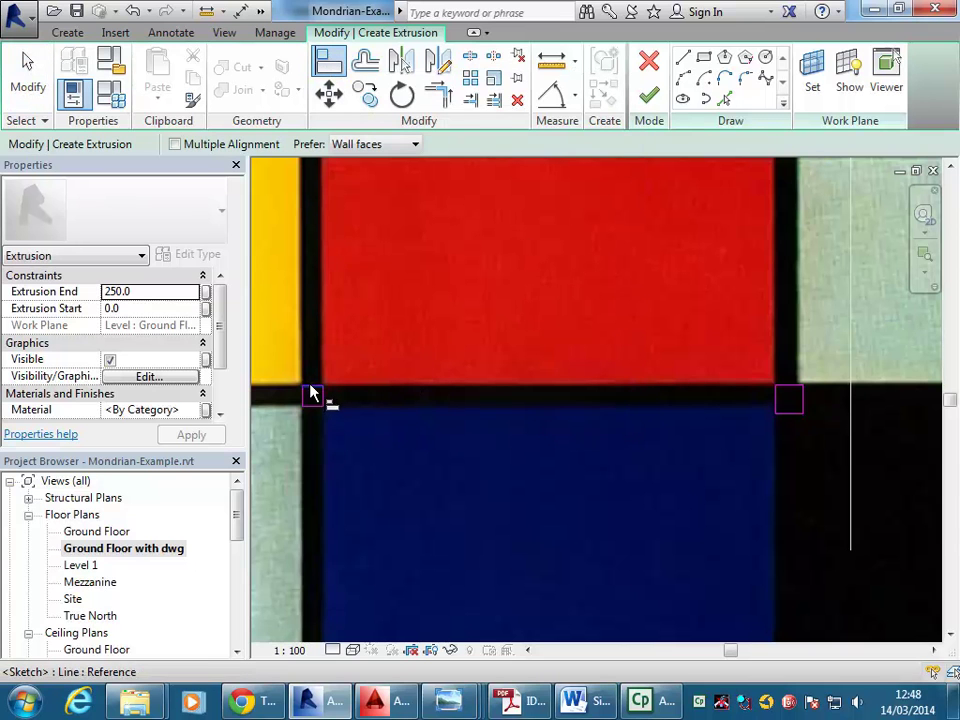
{"action": "scroll", "coordinate": [318, 395], "scroll_direction": "up", "scroll_amount": 5}
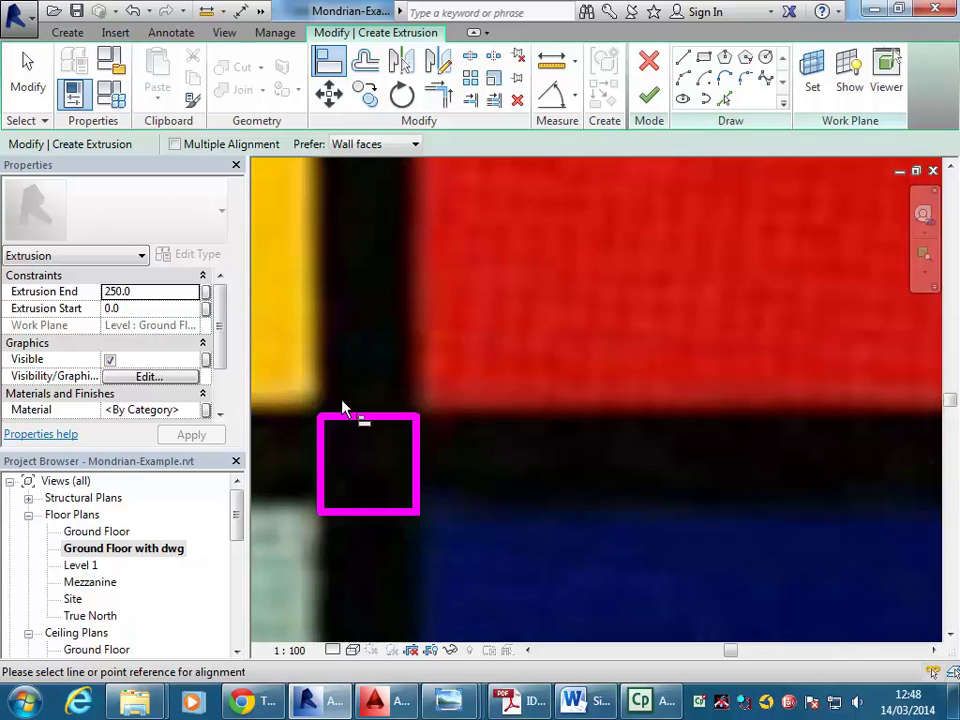
{"action": "left_click", "coordinate": [389, 419]}
{"action": "scroll", "coordinate": [620, 321], "scroll_direction": "down", "scroll_amount": 5}
{"action": "middle_click_drag", "start_coordinate": [658, 321], "coordinate": [444, 357]}
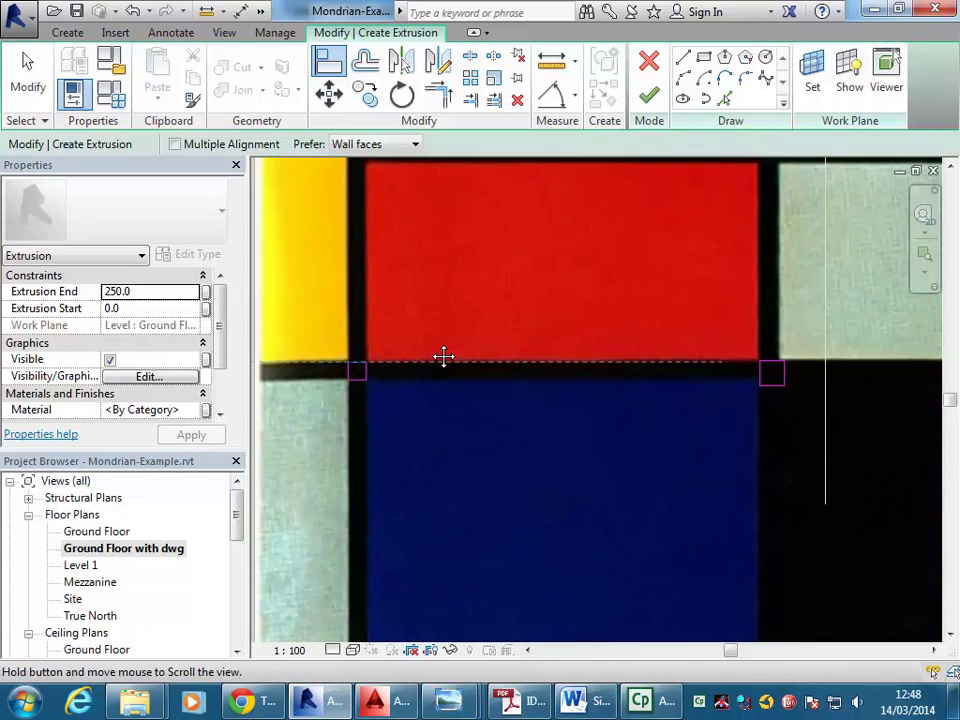
{"action": "scroll", "coordinate": [812, 370], "scroll_direction": "up", "scroll_amount": 4}
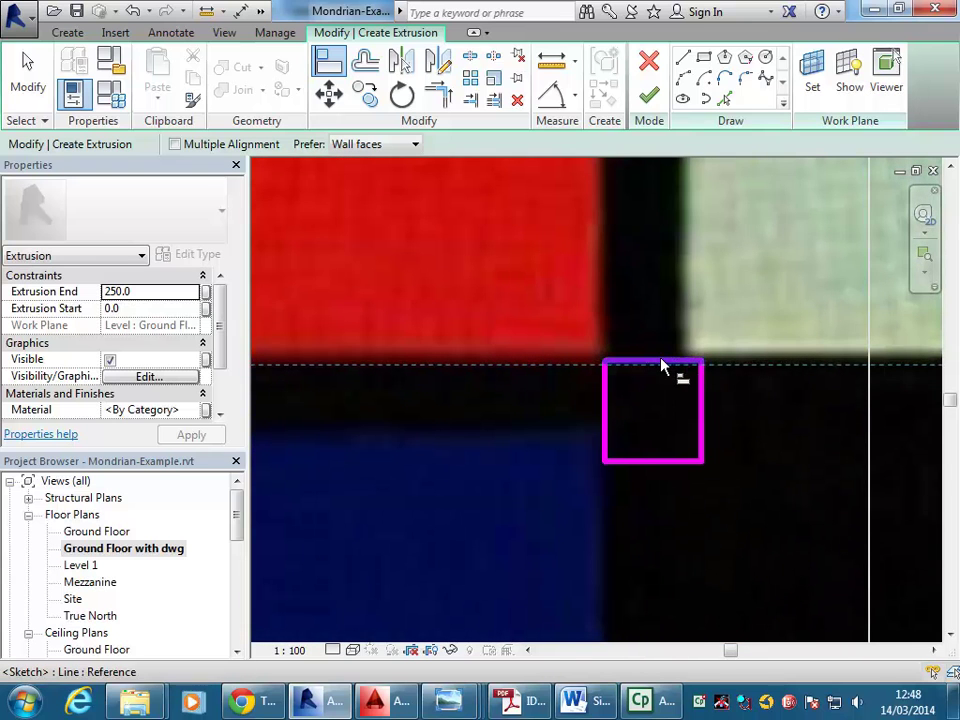
{"action": "left_click", "coordinate": [661, 364]}
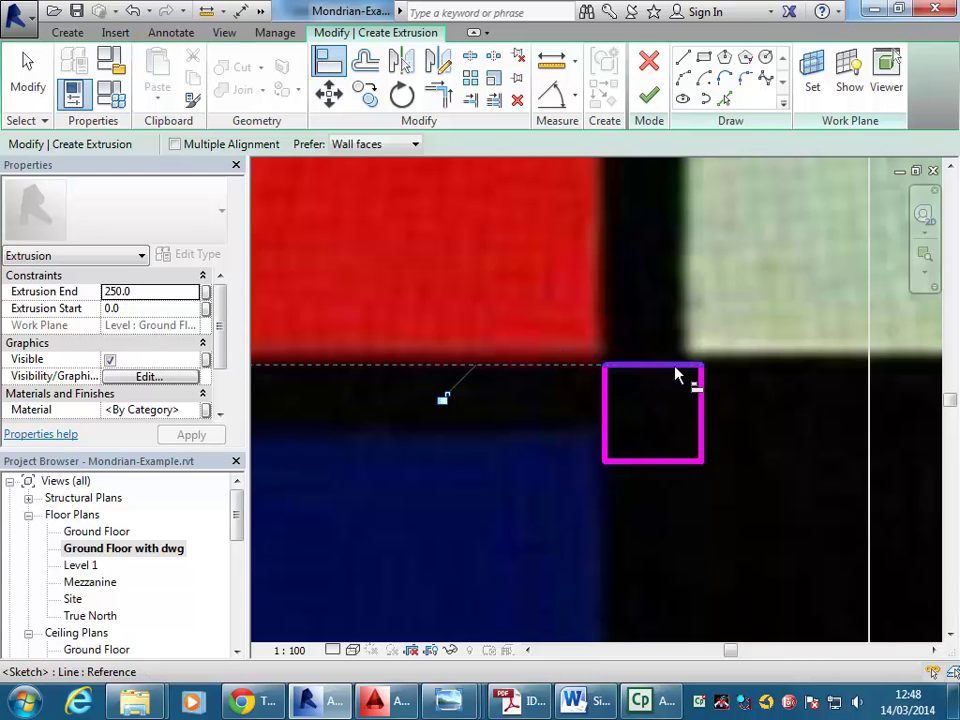
Align the bottom edge of the upper-right column with the bottom edge of the upper-left column
{"action": "scroll", "coordinate": [648, 318], "scroll_direction": "down", "scroll_amount": 3}
{"action": "scroll", "coordinate": [648, 318], "scroll_direction": "down", "scroll_amount": 4}
{"action": "middle_click_drag", "start_coordinate": [557, 360], "coordinate": [540, 354]}
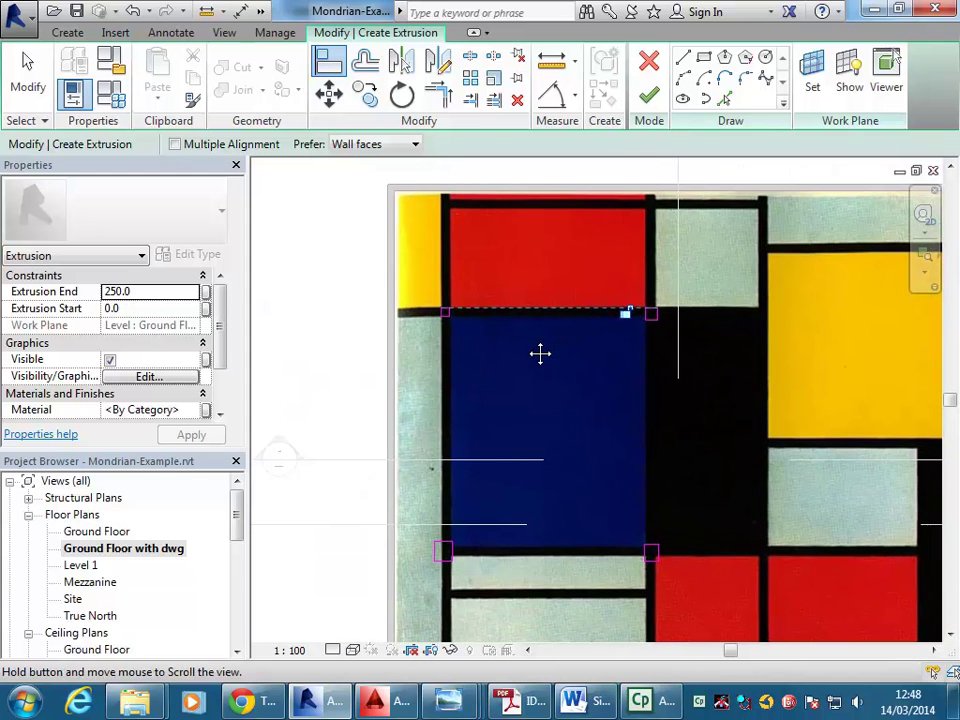
{"action": "scroll", "coordinate": [546, 281], "scroll_direction": "up", "scroll_amount": 3}
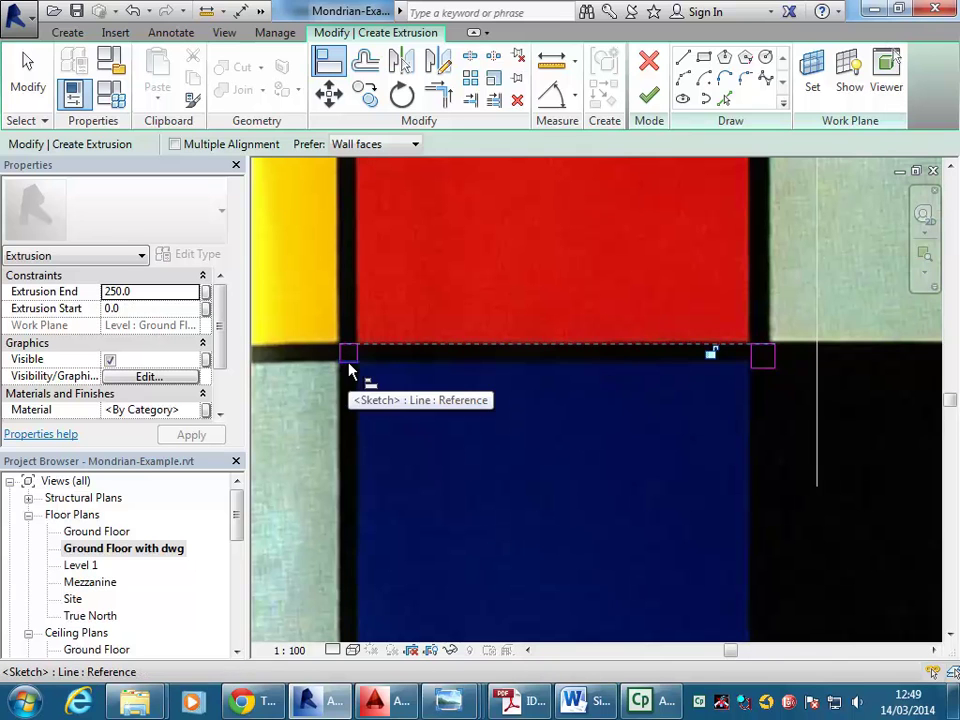
{"action": "key", "text": "a"}
{"action": "key", "text": "l"}
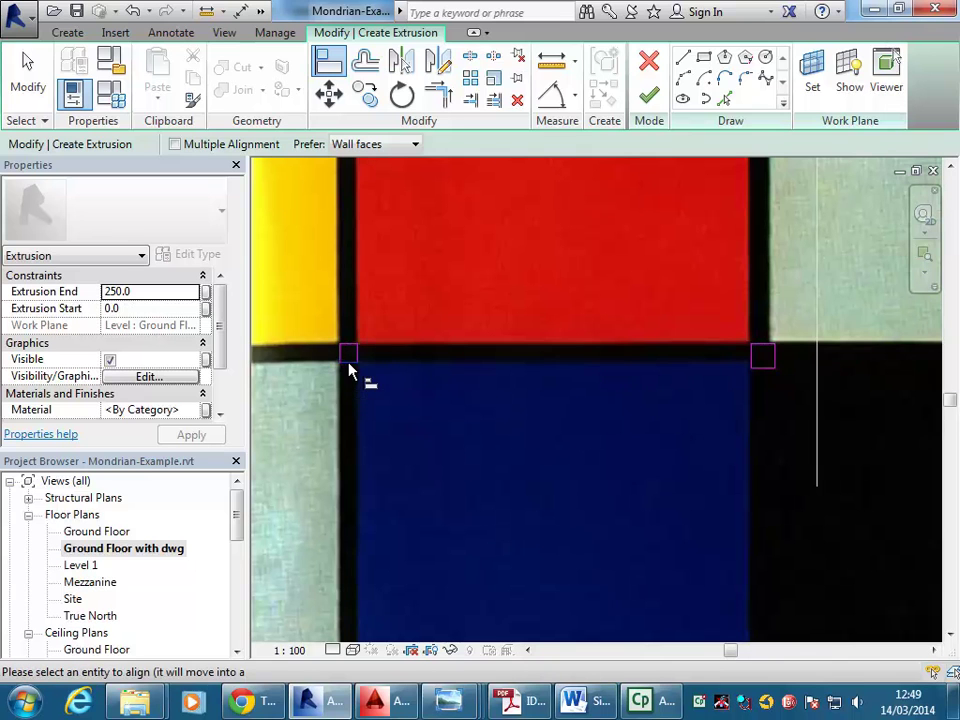
{"action": "left_click", "coordinate": [762, 376]}
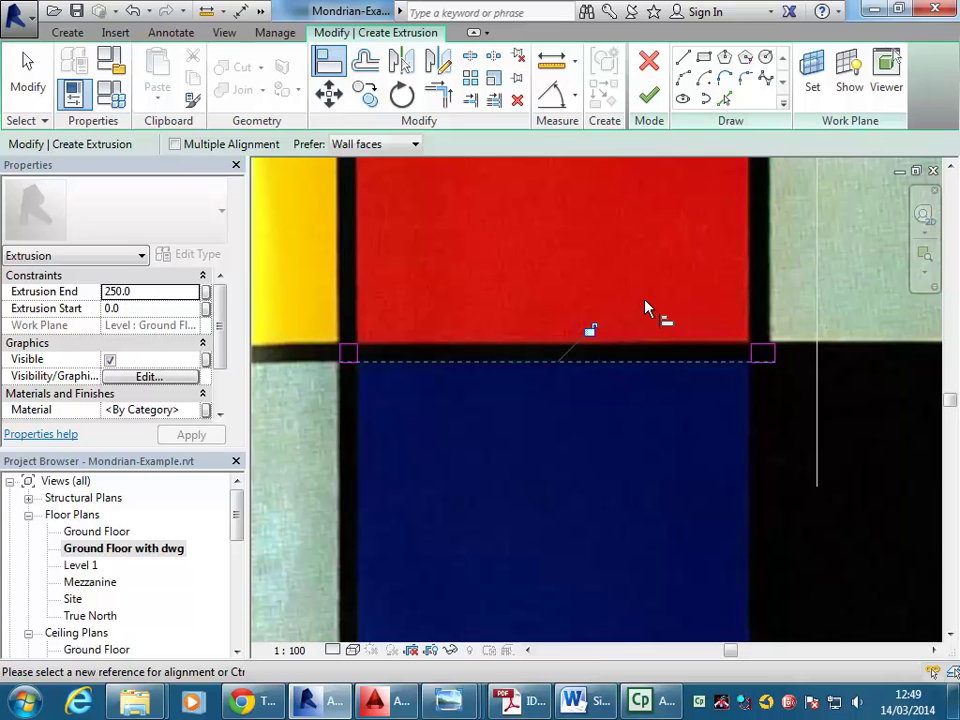
Leave the Align tool and set the upper-right column's width to 300 mm by moving its right edge
{"action": "middle_click_drag", "start_coordinate": [713, 326], "coordinate": [565, 297]}
{"action": "scroll", "coordinate": [563, 296], "scroll_direction": "up", "scroll_amount": 1}
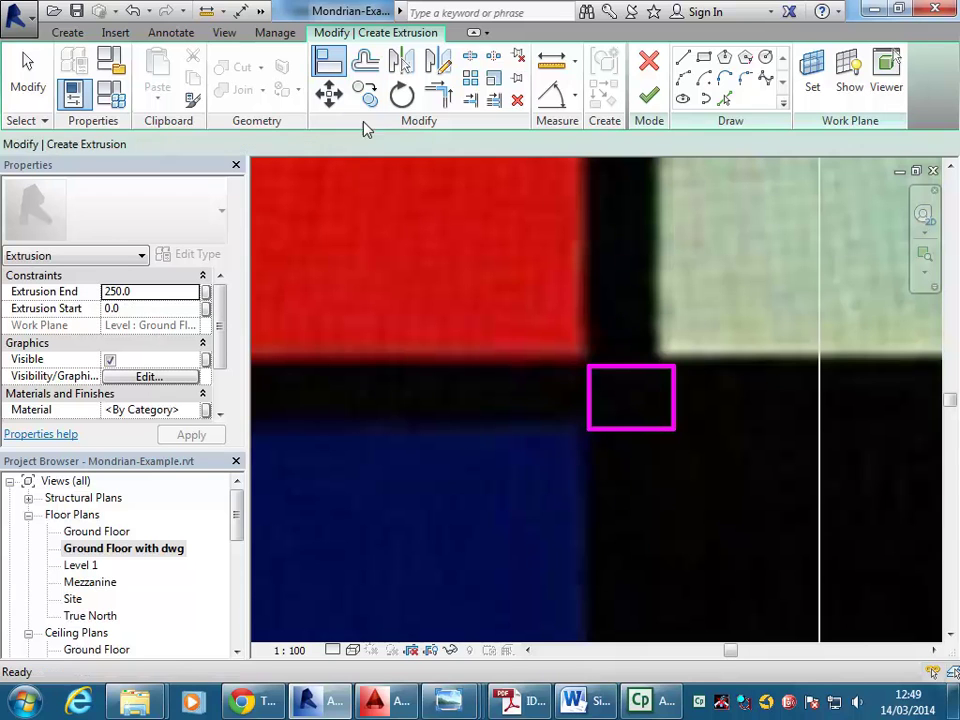
{"action": "key", "text": "Escape"}
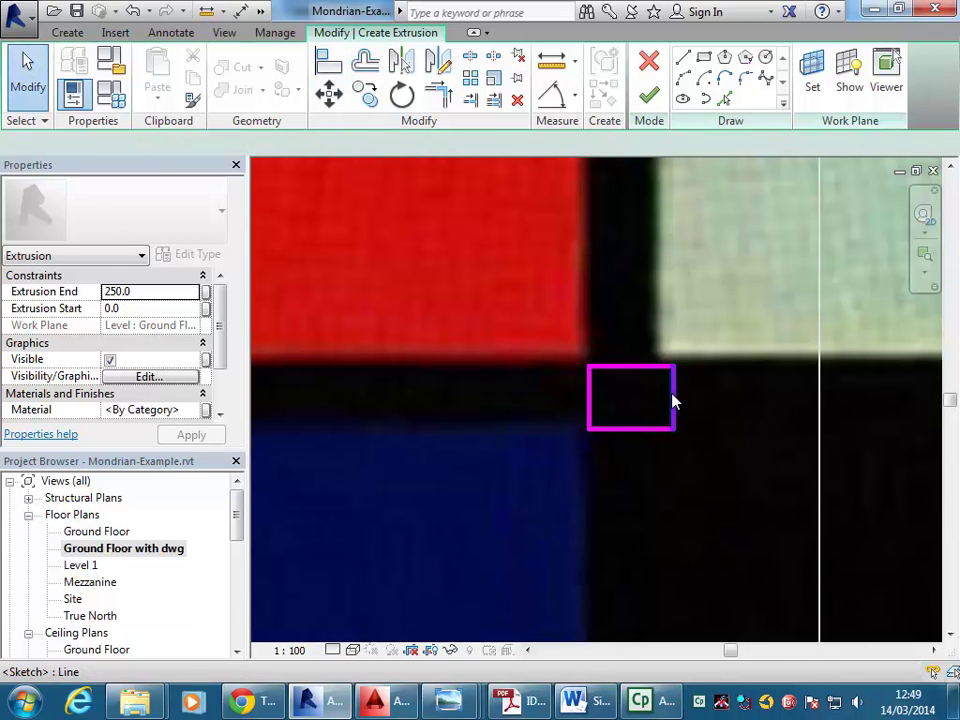
{"action": "left_click", "coordinate": [674, 400]}
{"action": "left_click", "coordinate": [636, 450]}
{"action": "type", "text": "300"}
{"action": "key", "text": "Return"}
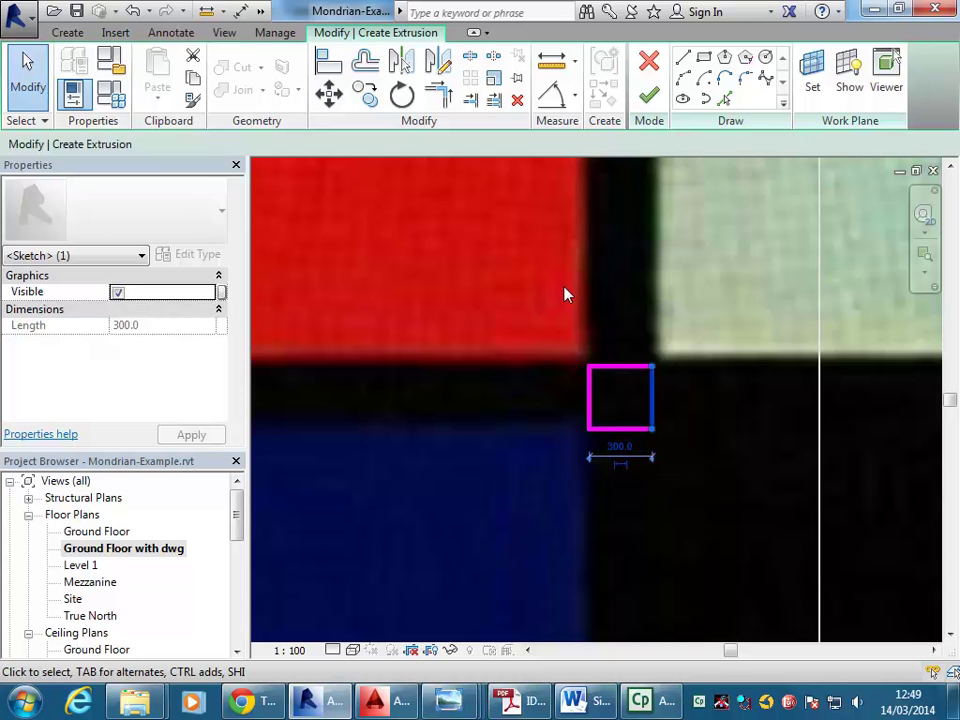
Align the left edge of the column at the blue area's lower-right corner with the left edge of the upper-right column
{"action": "scroll", "coordinate": [568, 291], "scroll_direction": "down", "scroll_amount": 3}
{"action": "scroll", "coordinate": [522, 400], "scroll_direction": "up", "scroll_amount": 2}
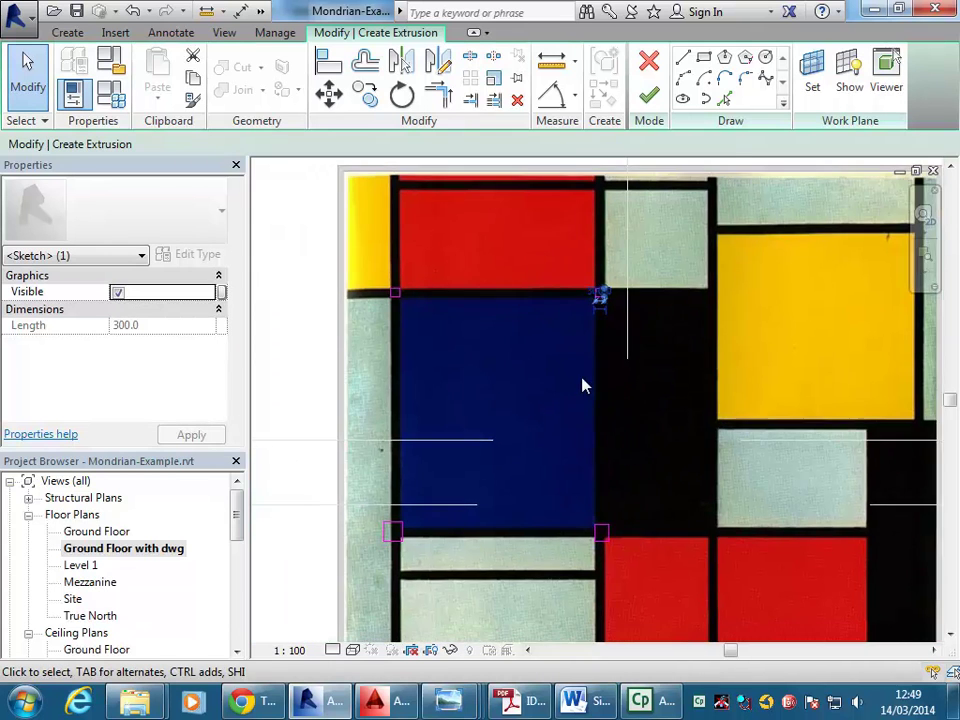
{"action": "left_click", "coordinate": [326, 64]}
{"action": "middle_click_drag", "start_coordinate": [632, 476], "coordinate": [558, 472]}
{"action": "scroll", "coordinate": [549, 399], "scroll_direction": "up", "scroll_amount": 2}
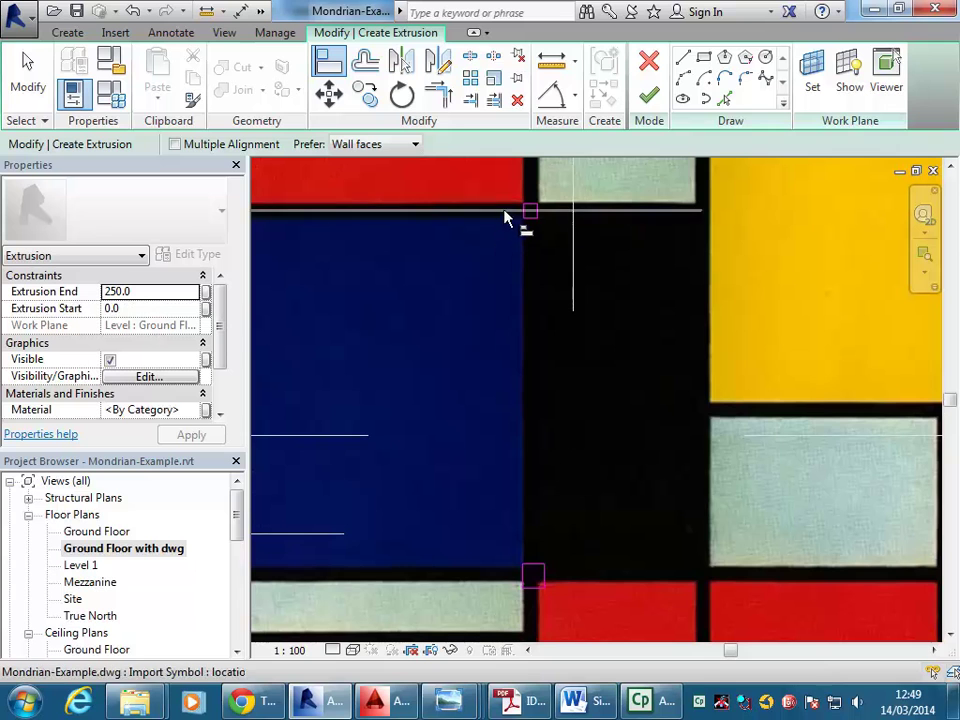
{"action": "left_click", "coordinate": [528, 216]}
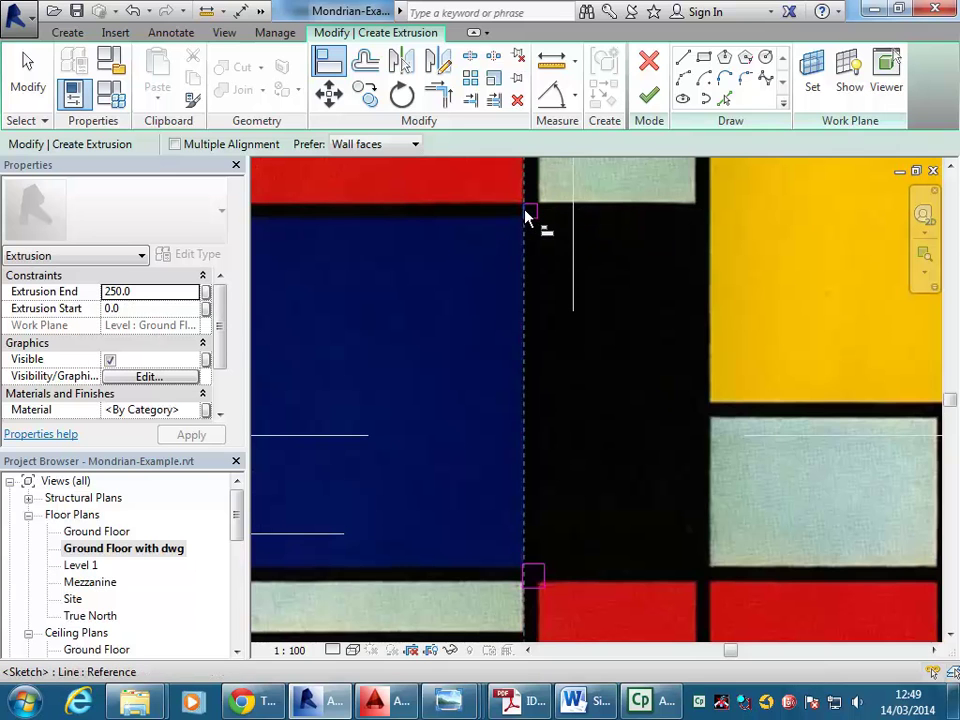
{"action": "middle_click_drag", "start_coordinate": [542, 574], "coordinate": [551, 467]}
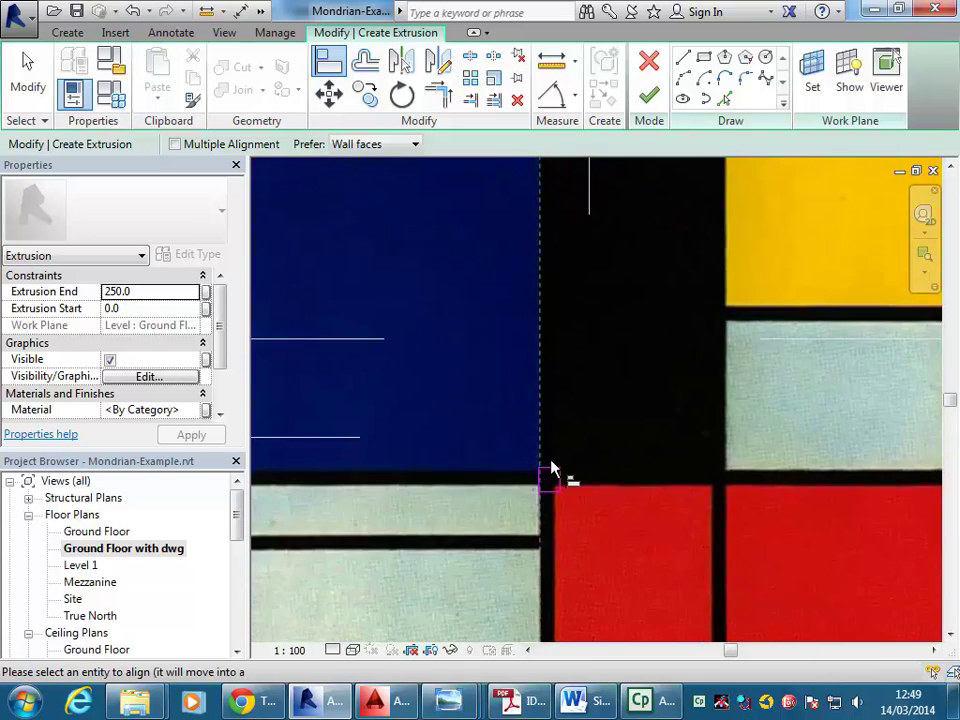
{"action": "scroll", "coordinate": [551, 467], "scroll_direction": "up", "scroll_amount": 3}
{"action": "left_click", "coordinate": [527, 519]}
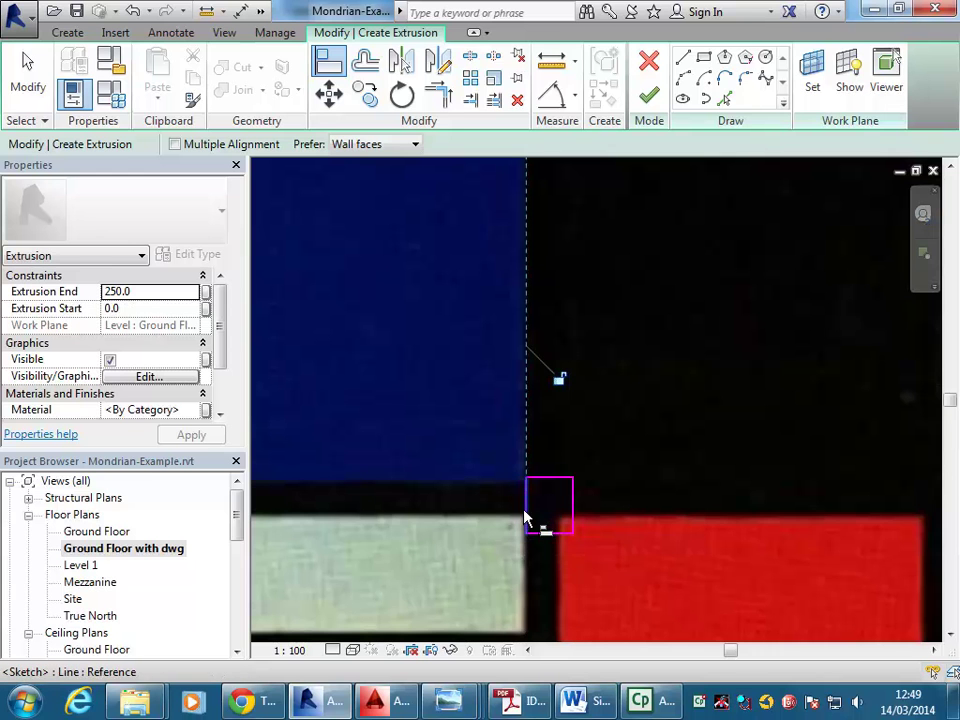
Align the right edge of the lower-right column with the right edge of the upper-right column
{"action": "scroll", "coordinate": [614, 378], "scroll_direction": "down", "scroll_amount": 3}
{"action": "middle_click_drag", "start_coordinate": [614, 379], "coordinate": [549, 498]}
{"action": "scroll", "coordinate": [553, 339], "scroll_direction": "down", "scroll_amount": 2}
{"action": "middle_click_drag", "start_coordinate": [553, 341], "coordinate": [504, 432]}
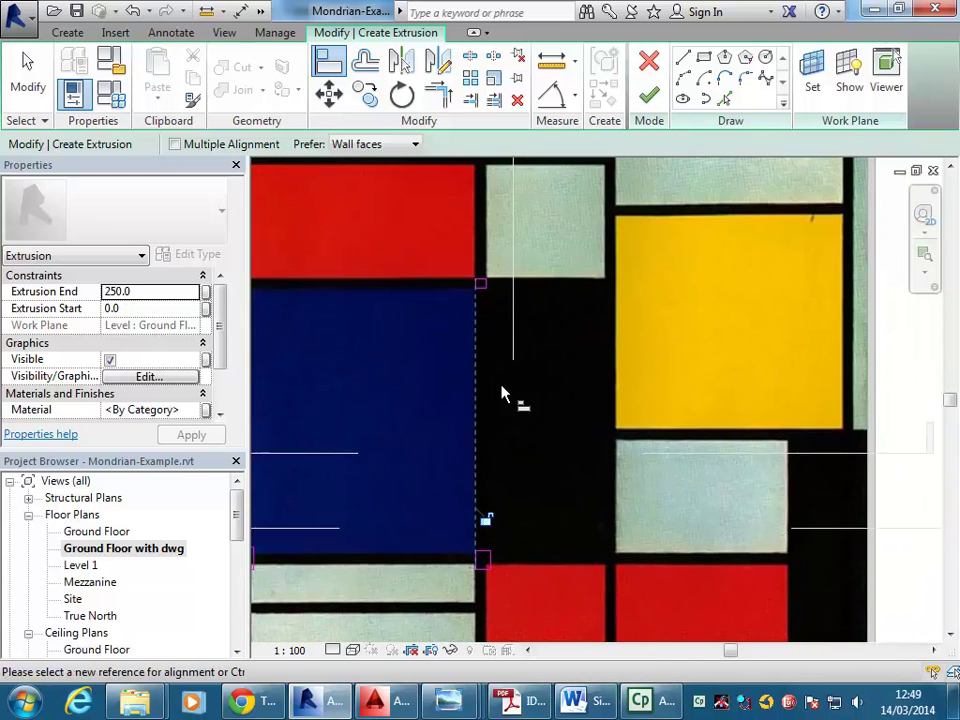
{"action": "scroll", "coordinate": [495, 234], "scroll_direction": "up", "scroll_amount": 5}
{"action": "scroll", "coordinate": [510, 338], "scroll_direction": "up", "scroll_amount": 2}
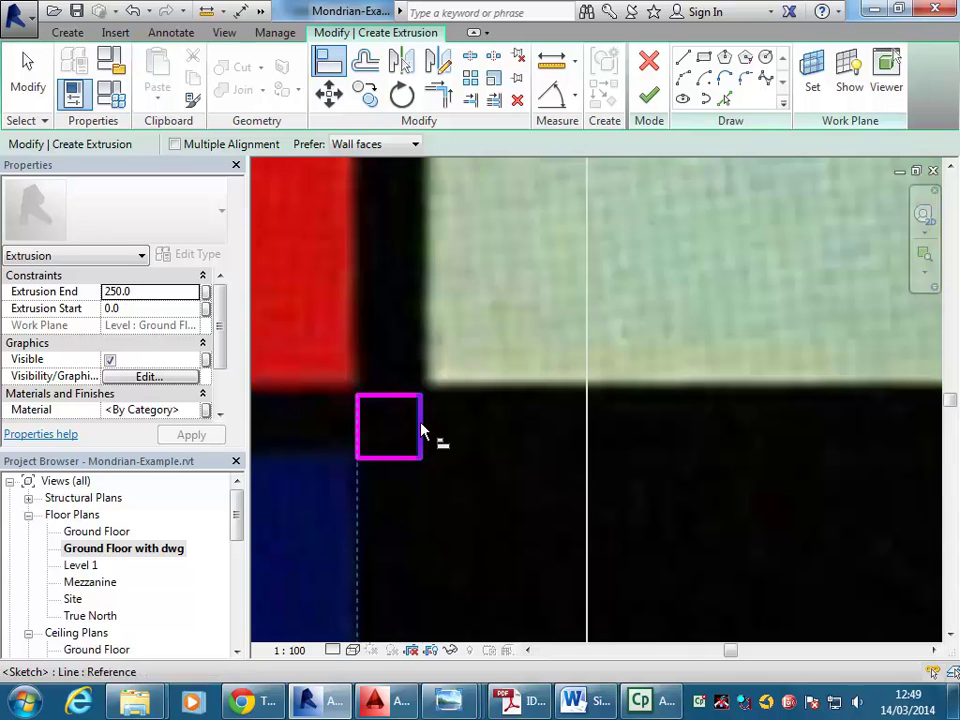
{"action": "left_click", "coordinate": [420, 430]}
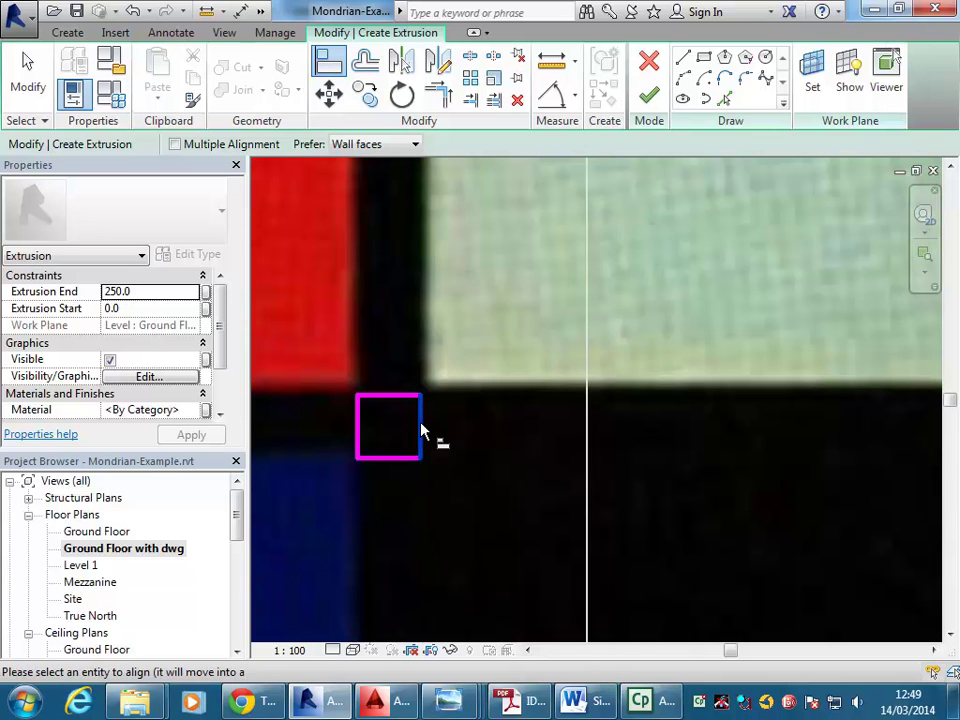
{"action": "scroll", "coordinate": [420, 440], "scroll_direction": "down", "scroll_amount": 2}
{"action": "scroll", "coordinate": [420, 440], "scroll_direction": "down", "scroll_amount": 2}
{"action": "middle_click_drag", "start_coordinate": [457, 390], "coordinate": [510, 249]}
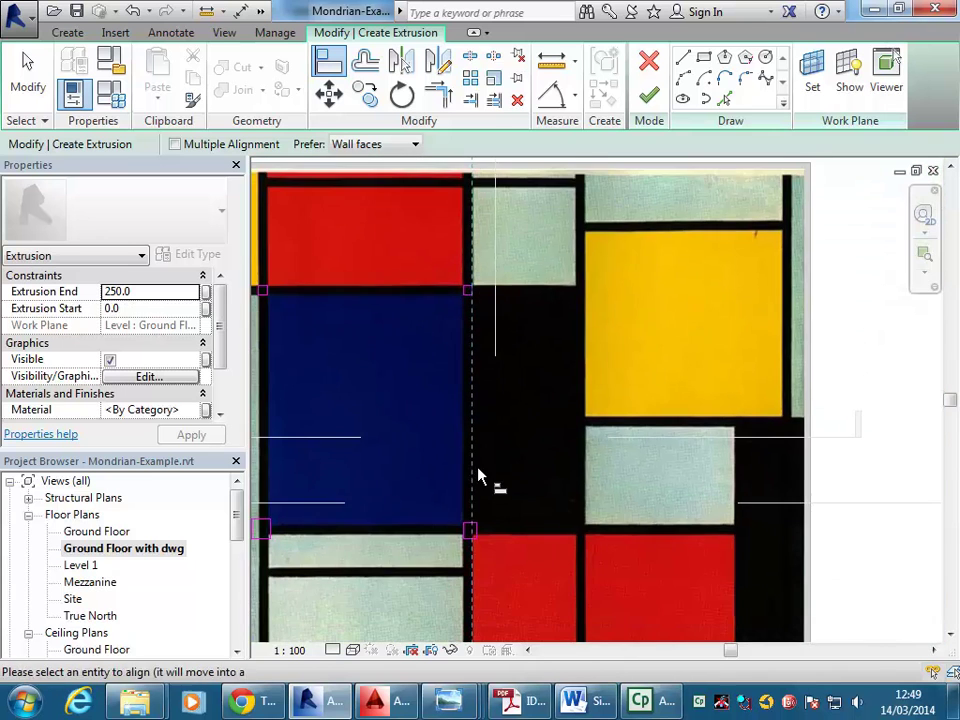
{"action": "middle_click_drag", "start_coordinate": [477, 468], "coordinate": [507, 391]}
{"action": "scroll", "coordinate": [510, 494], "scroll_direction": "up", "scroll_amount": 7}
{"action": "middle_click_drag", "start_coordinate": [527, 448], "coordinate": [550, 487]}
{"action": "scroll", "coordinate": [540, 460], "scroll_direction": "up", "scroll_amount": 1}
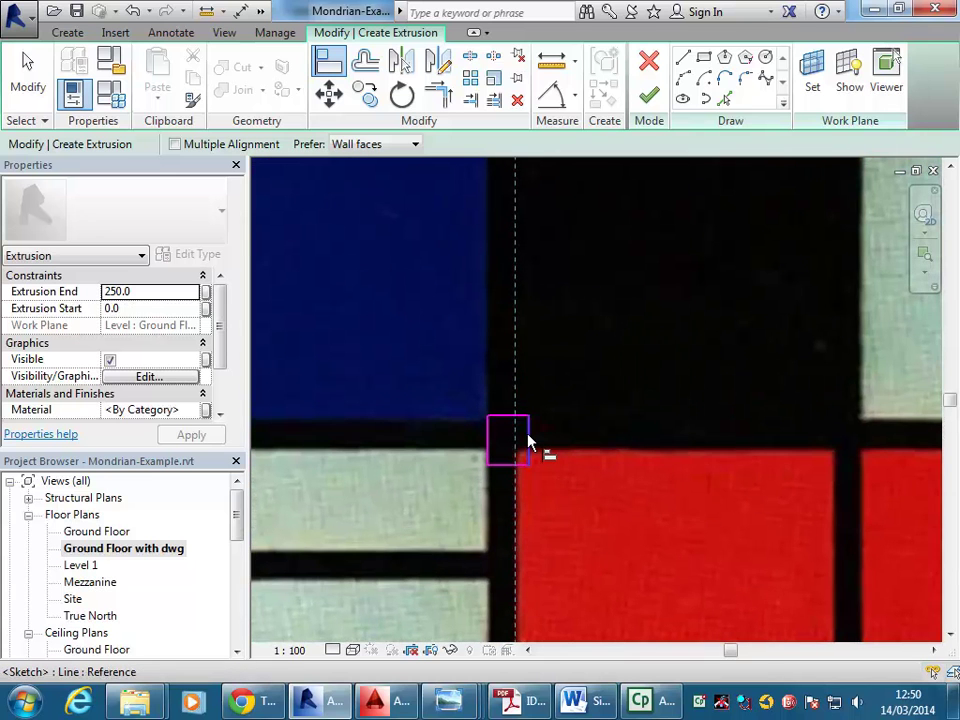
{"action": "left_click", "coordinate": [530, 445]}
{"action": "scroll", "coordinate": [560, 400], "scroll_direction": "up", "scroll_amount": 2}
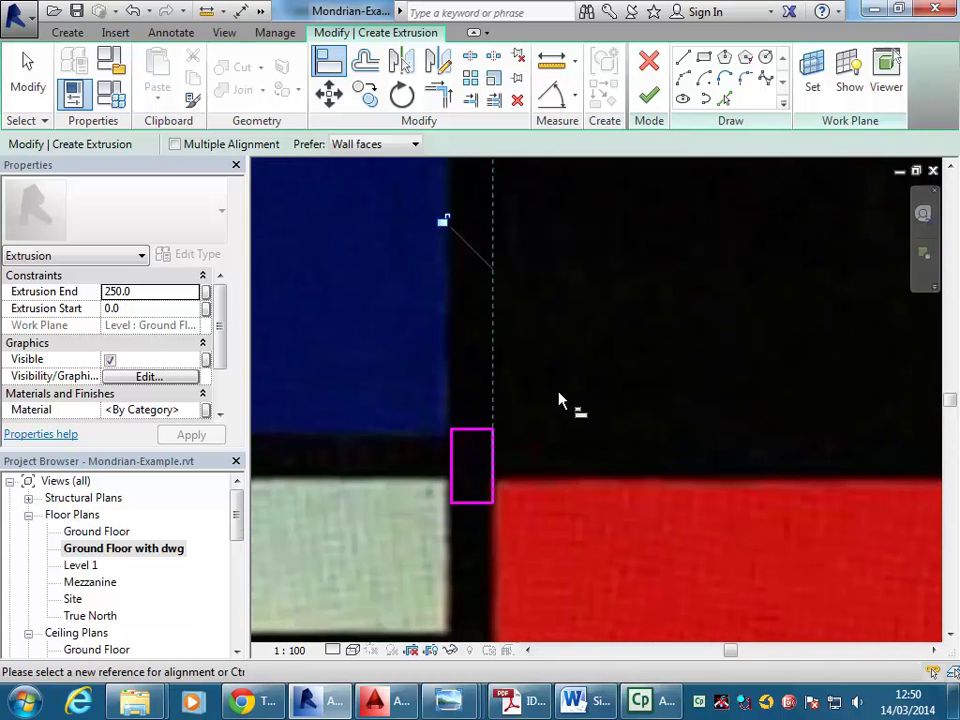
Align the left edge of the column at the blue area's lower-left corner with the left edge of the upper-left column
{"action": "scroll", "coordinate": [560, 397], "scroll_direction": "down", "scroll_amount": 4}
{"action": "middle_click_drag", "start_coordinate": [562, 400], "coordinate": [714, 418]}
{"action": "scroll", "coordinate": [714, 418], "scroll_direction": "down", "scroll_amount": 5}
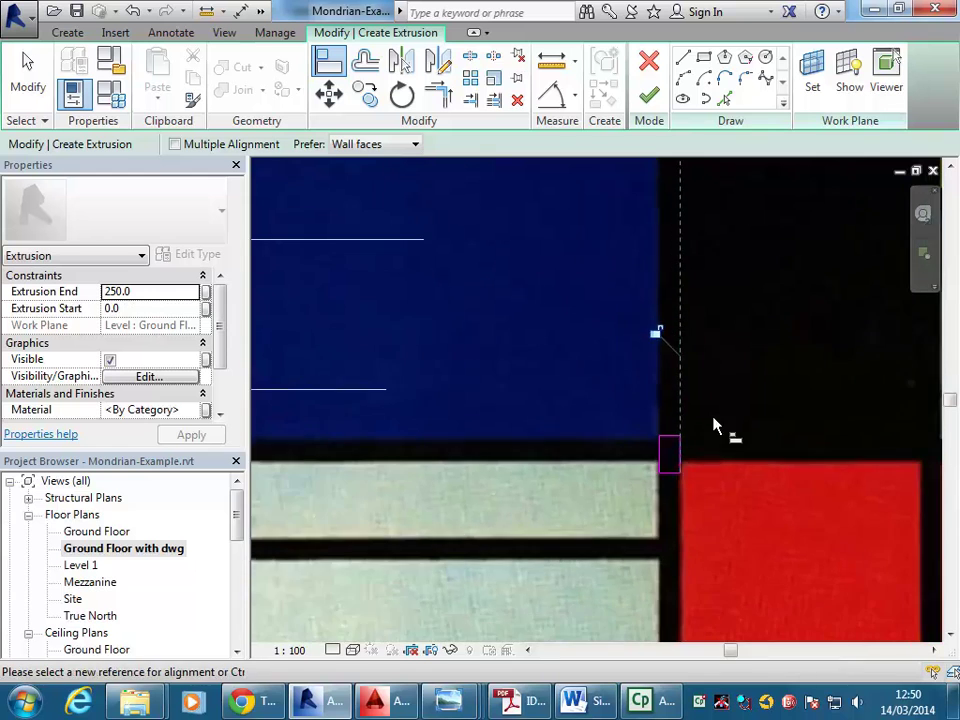
{"action": "middle_click_drag", "start_coordinate": [637, 465], "coordinate": [636, 580]}
{"action": "middle_click_drag", "start_coordinate": [538, 463], "coordinate": [604, 424]}
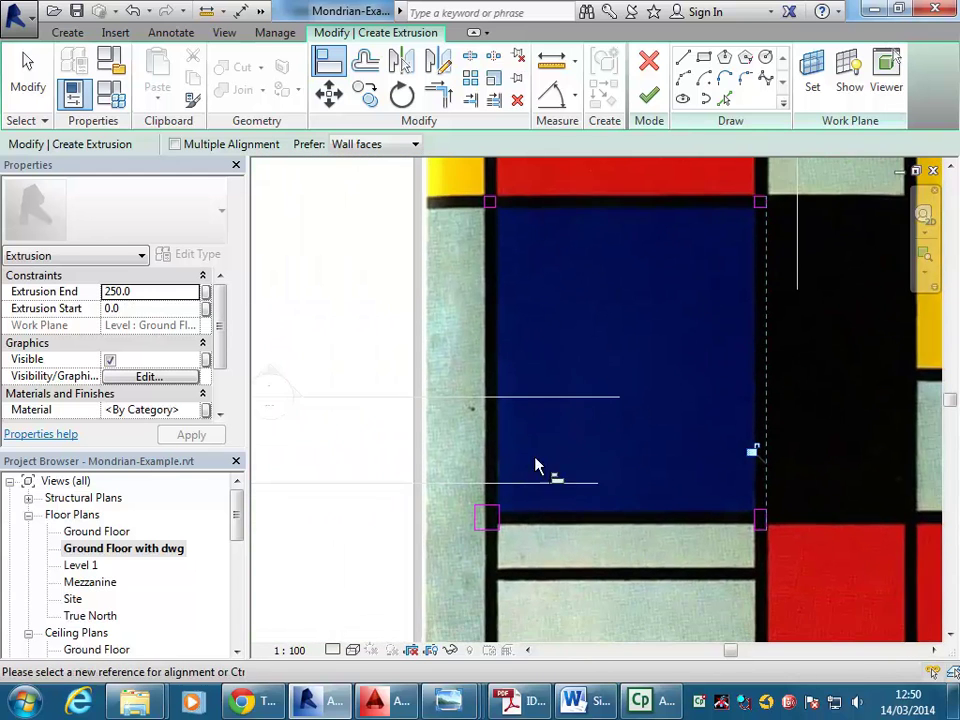
{"action": "scroll", "coordinate": [500, 486], "scroll_direction": "up", "scroll_amount": 2}
{"action": "middle_click_drag", "start_coordinate": [487, 498], "coordinate": [467, 448]}
{"action": "scroll", "coordinate": [450, 246], "scroll_direction": "up", "scroll_amount": 5}
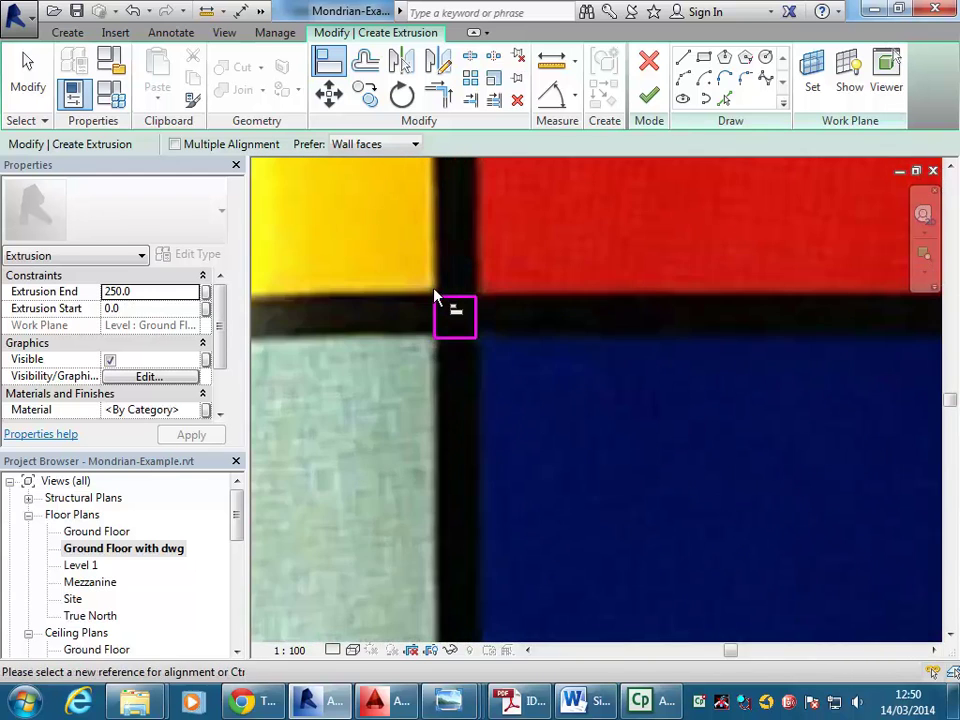
{"action": "left_click", "coordinate": [432, 320]}
{"action": "scroll", "coordinate": [416, 480], "scroll_direction": "down", "scroll_amount": 6}
{"action": "middle_click_drag", "start_coordinate": [416, 480], "coordinate": [424, 304]}
{"action": "mouse_move", "coordinate": [450, 435]}
{"action": "middle_mouse_down"}
{"action": "mouse_move", "coordinate": [469, 313]}
{"action": "mouse_move", "coordinate": [469, 544]}
{"action": "middle_mouse_up"}
{"action": "scroll", "coordinate": [461, 423], "scroll_direction": "down", "scroll_amount": 1}
{"action": "scroll", "coordinate": [447, 451], "scroll_direction": "up", "scroll_amount": 2}
{"action": "left_click", "coordinate": [447, 546]}
Align the right edge of the lower-left column with the right edge of the upper-left column and leave the Align tool
{"action": "scroll", "coordinate": [519, 382], "scroll_direction": "down", "scroll_amount": 2}
{"action": "middle_click_drag", "start_coordinate": [467, 257], "coordinate": [463, 323]}
{"action": "scroll", "coordinate": [458, 325], "scroll_direction": "up", "scroll_amount": 4}
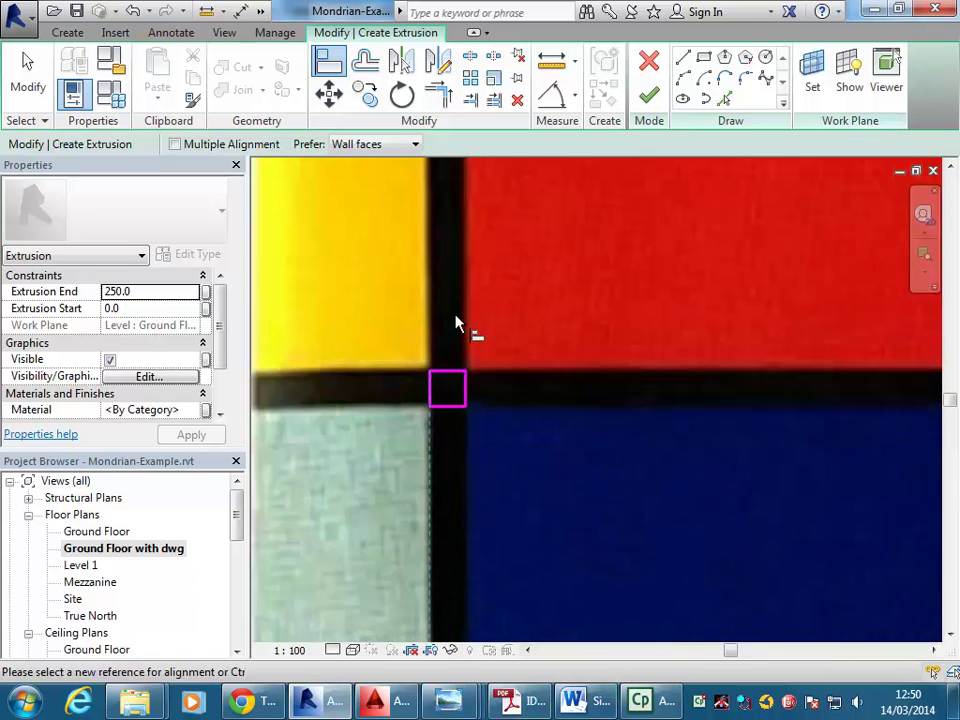
{"action": "left_click", "coordinate": [470, 393]}
{"action": "scroll", "coordinate": [488, 508], "scroll_direction": "up", "scroll_amount": 1}
{"action": "scroll", "coordinate": [488, 500], "scroll_direction": "down", "scroll_amount": 2}
{"action": "middle_click_drag", "start_coordinate": [488, 499], "coordinate": [495, 278]}
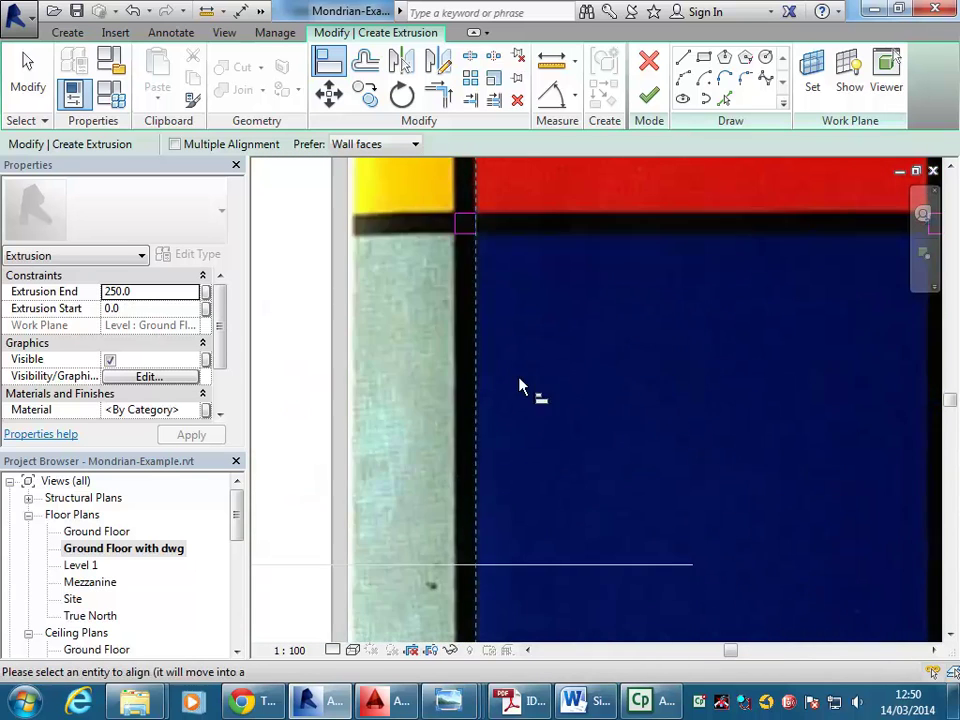
{"action": "scroll", "coordinate": [498, 300], "scroll_direction": "down", "scroll_amount": 2}
{"action": "middle_click_drag", "start_coordinate": [512, 430], "coordinate": [507, 328]}
{"action": "scroll", "coordinate": [499, 446], "scroll_direction": "up", "scroll_amount": 2}
{"action": "left_click", "coordinate": [458, 511]}
{"action": "scroll", "coordinate": [474, 495], "scroll_direction": "down", "scroll_amount": 3}
{"action": "middle_click_drag", "start_coordinate": [500, 494], "coordinate": [563, 454]}
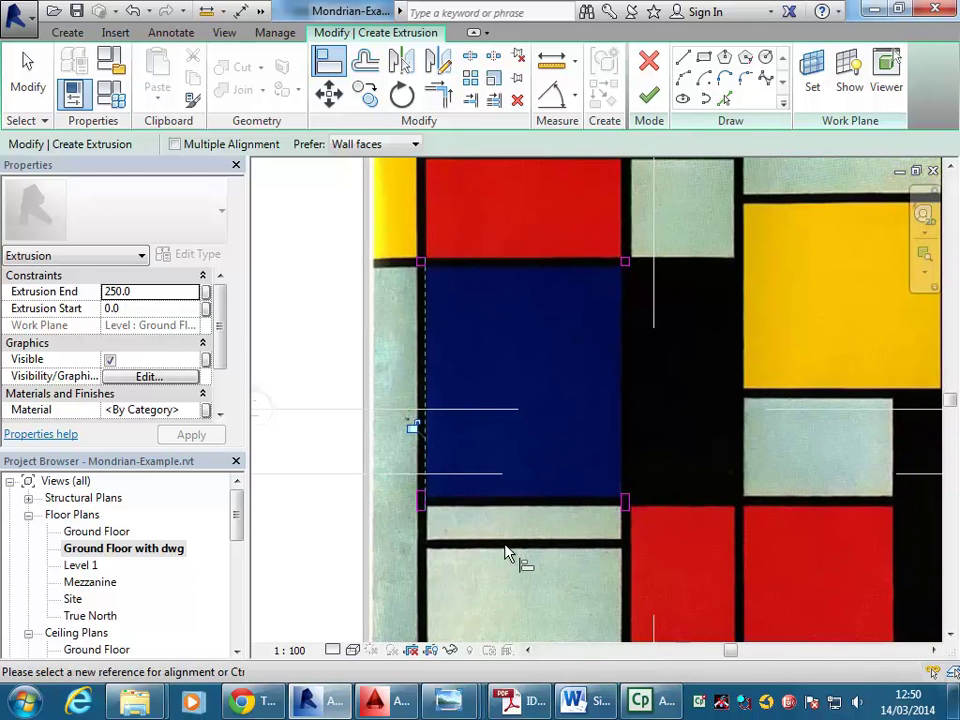
{"action": "key", "text": "Escape"}
{"action": "key", "text": "Escape"}
{"action": "scroll", "coordinate": [467, 534], "scroll_direction": "up", "scroll_amount": 3}
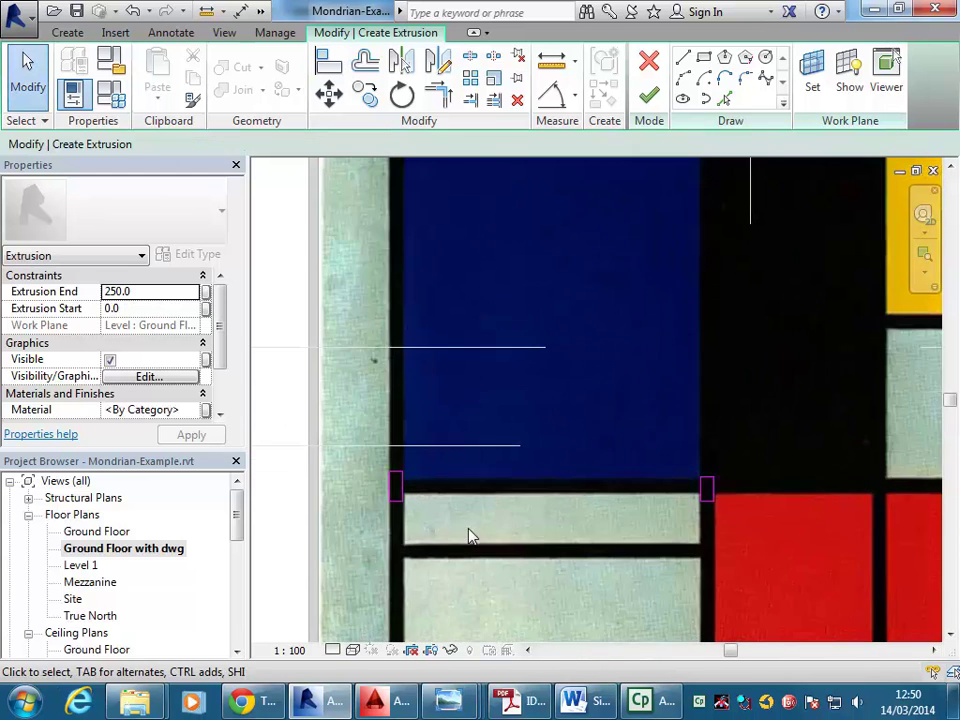
{"action": "scroll", "coordinate": [437, 494], "scroll_direction": "up", "scroll_amount": 3}
{"action": "left_click", "coordinate": [424, 519]}
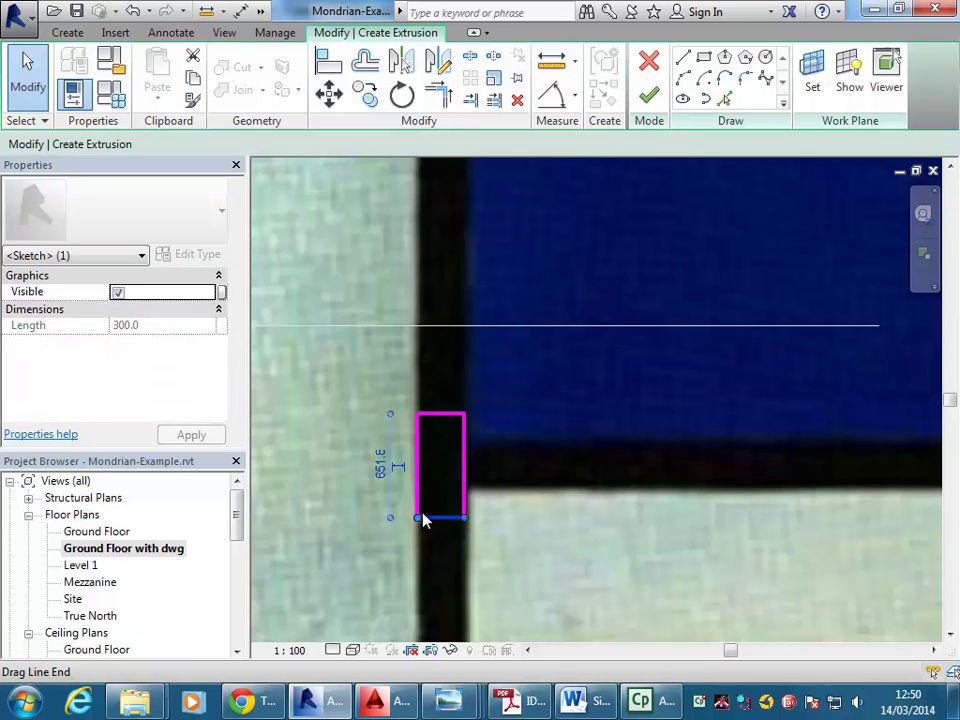
{"action": "scroll", "coordinate": [424, 519], "scroll_direction": "up", "scroll_amount": 2}
{"action": "left_click", "coordinate": [447, 342]}
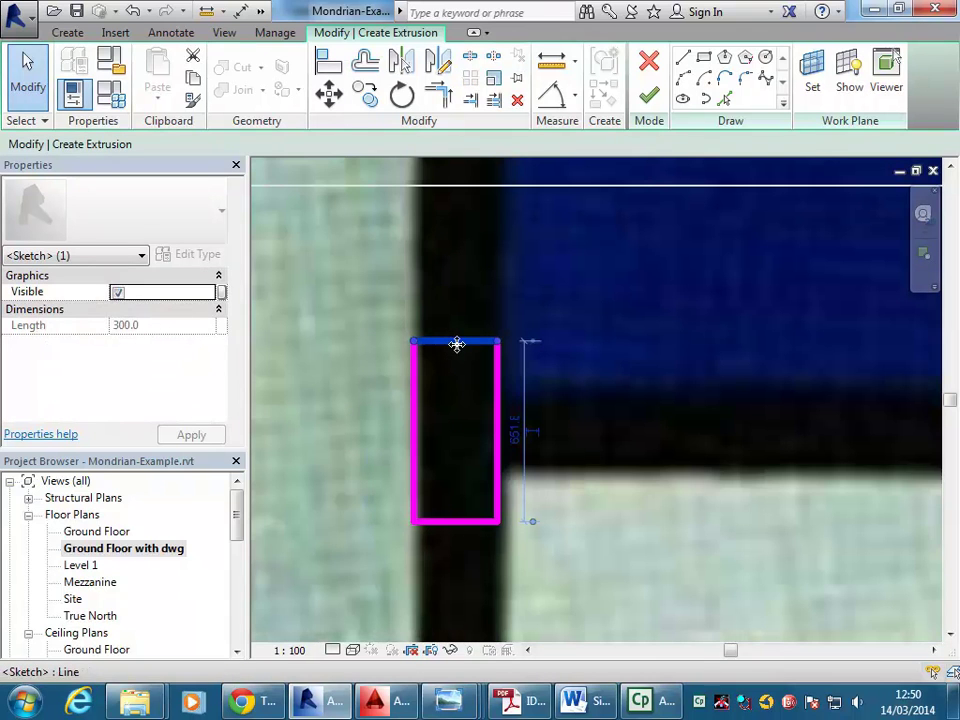
{"action": "mouse_move", "coordinate": [455, 341]}
{"action": "left_mouse_down"}
{"action": "mouse_move", "coordinate": [457, 402]}
{"action": "mouse_move", "coordinate": [456, 394]}
{"action": "left_mouse_up"}
{"action": "key", "text": "ctrl+z"}
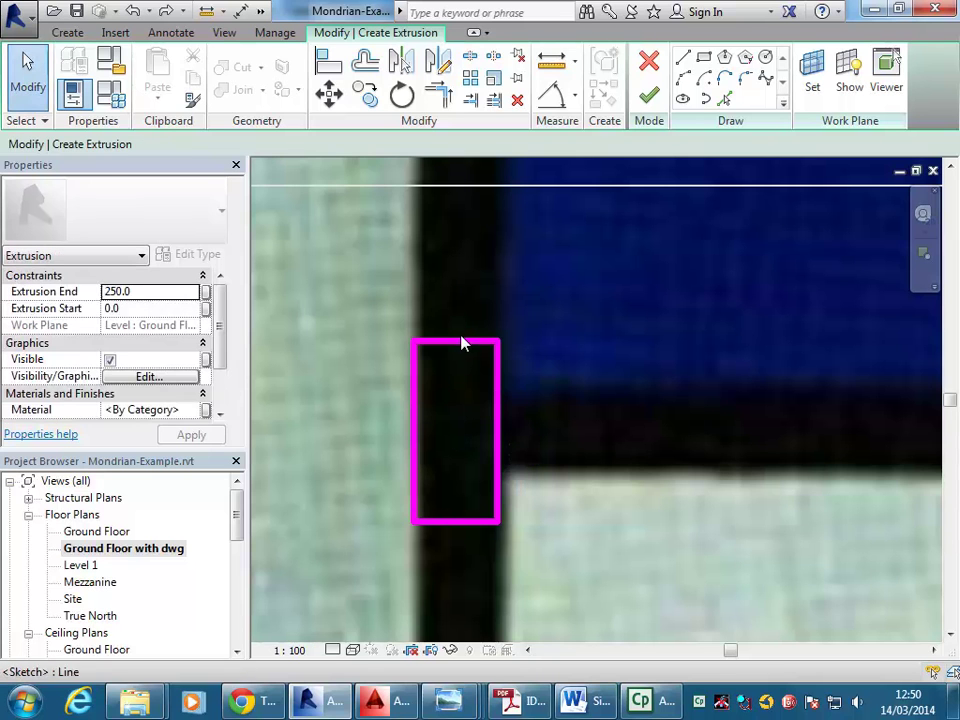
Move the top edge of the column at the blue area's lower-left corner down to the black line's upper side, leaving it 490 mm high
{"action": "left_click", "coordinate": [456, 342]}
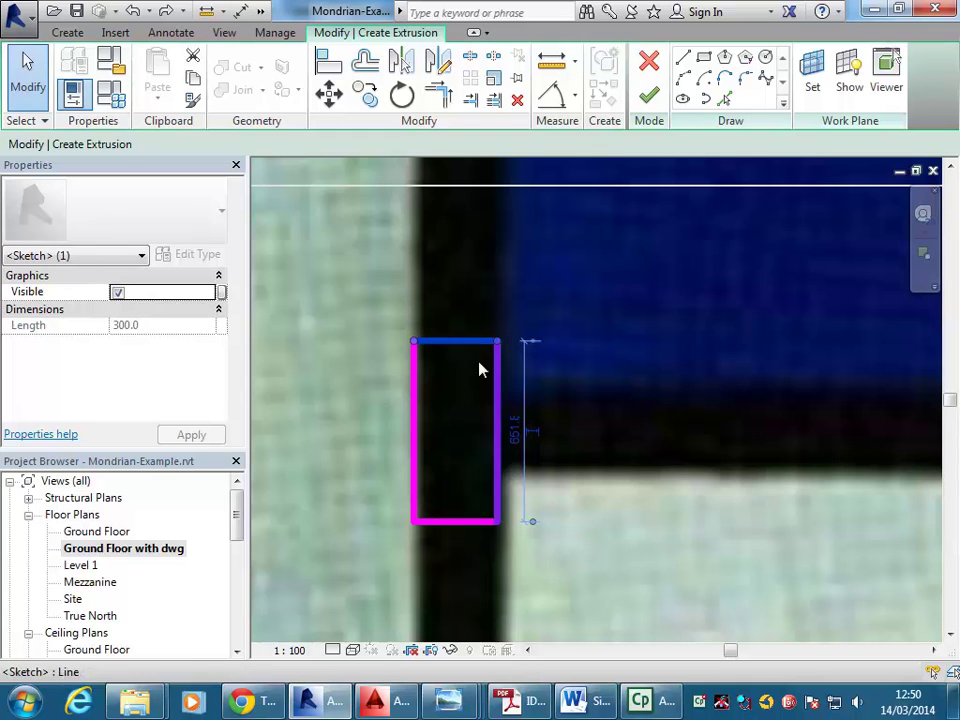
{"action": "mouse_move", "coordinate": [466, 341]}
{"action": "left_mouse_down"}
{"action": "mouse_move", "coordinate": [463, 386]}
{"action": "mouse_move", "coordinate": [465, 290]}
{"action": "mouse_move", "coordinate": [463, 357]}
{"action": "left_mouse_up"}
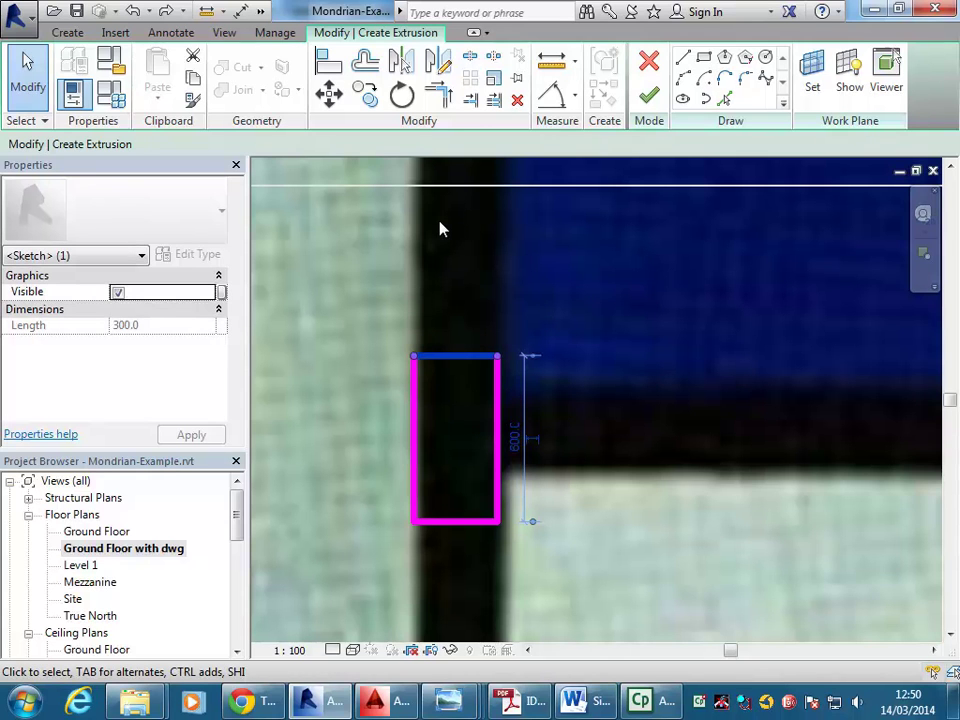
{"action": "key", "text": "Down"}
{"action": "key", "text": "Down"}
{"action": "key", "text": "Down"}
{"action": "key", "text": "Down"}
{"action": "key", "text": "Down"}
{"action": "key", "text": "Down"}
{"action": "key", "text": "Down"}
{"action": "key", "text": "Down"}
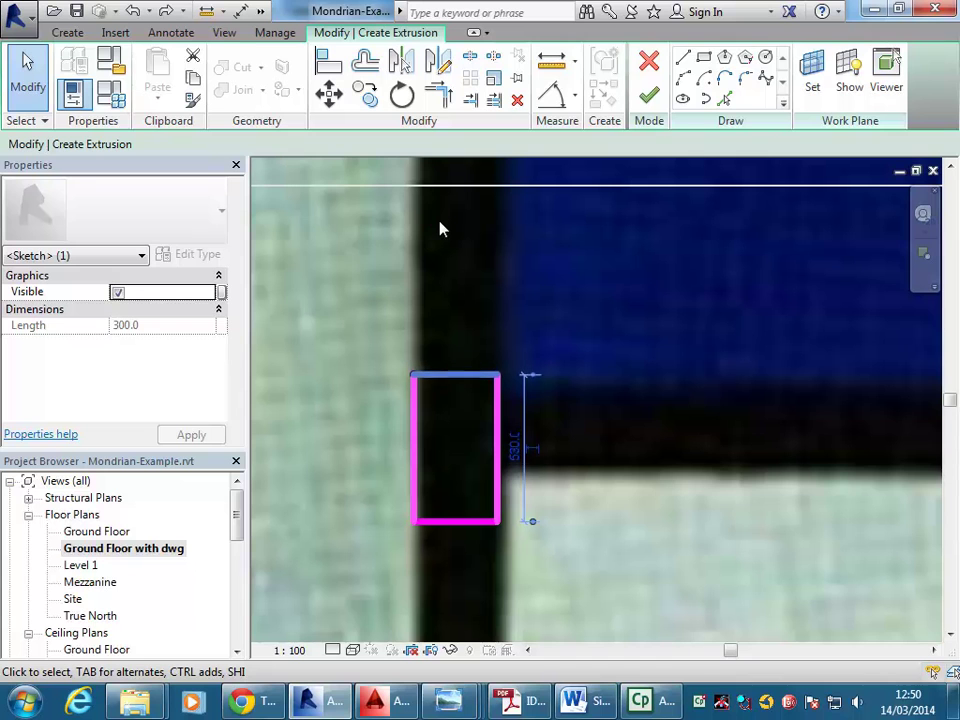
{"action": "key", "text": "Down"}
{"action": "key", "text": "Down"}
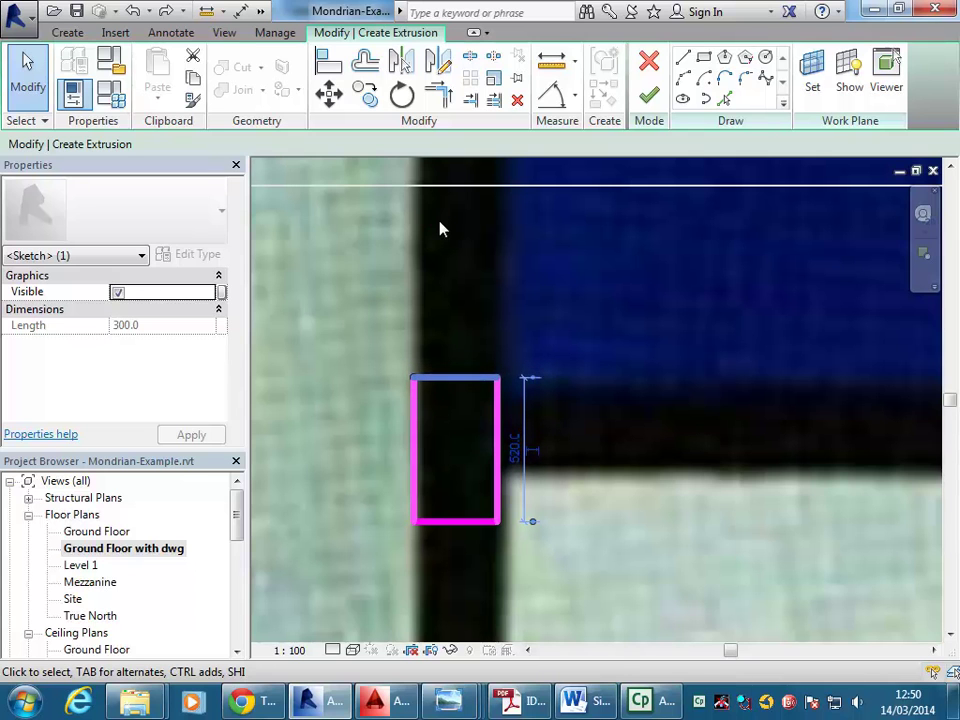
{"action": "key", "text": "Down"}
{"action": "key", "text": "Down"}
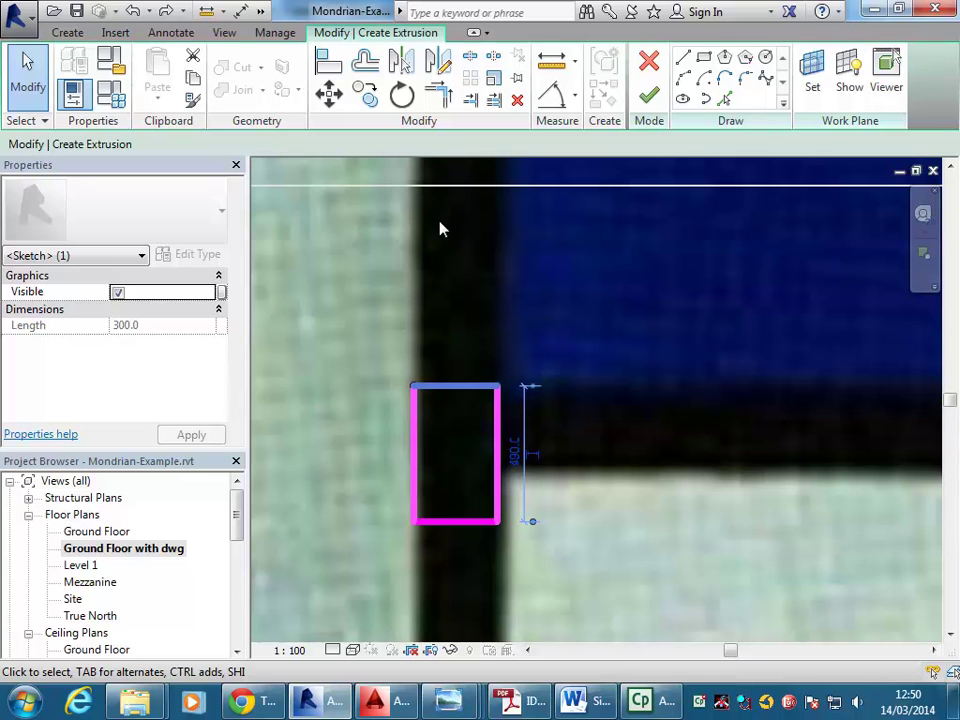
Set the lower-left column profile's height to 300 mm by repositioning its bottom edge
{"action": "left_click", "coordinate": [467, 524]}
{"action": "left_click", "coordinate": [377, 451]}
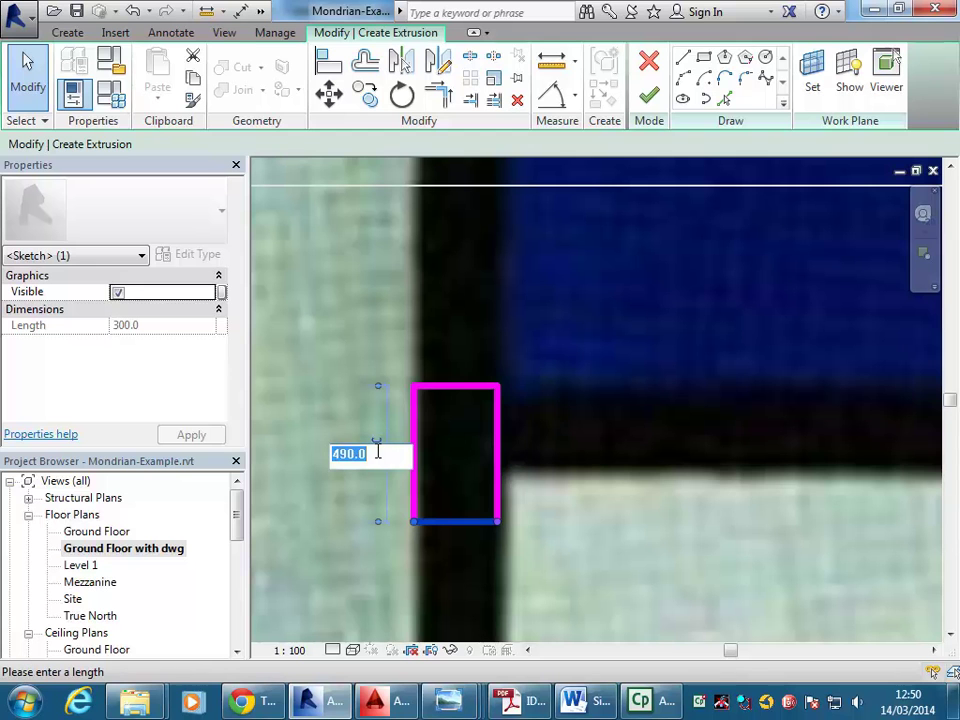
{"action": "type", "text": "300"}
{"action": "key", "text": "Return"}
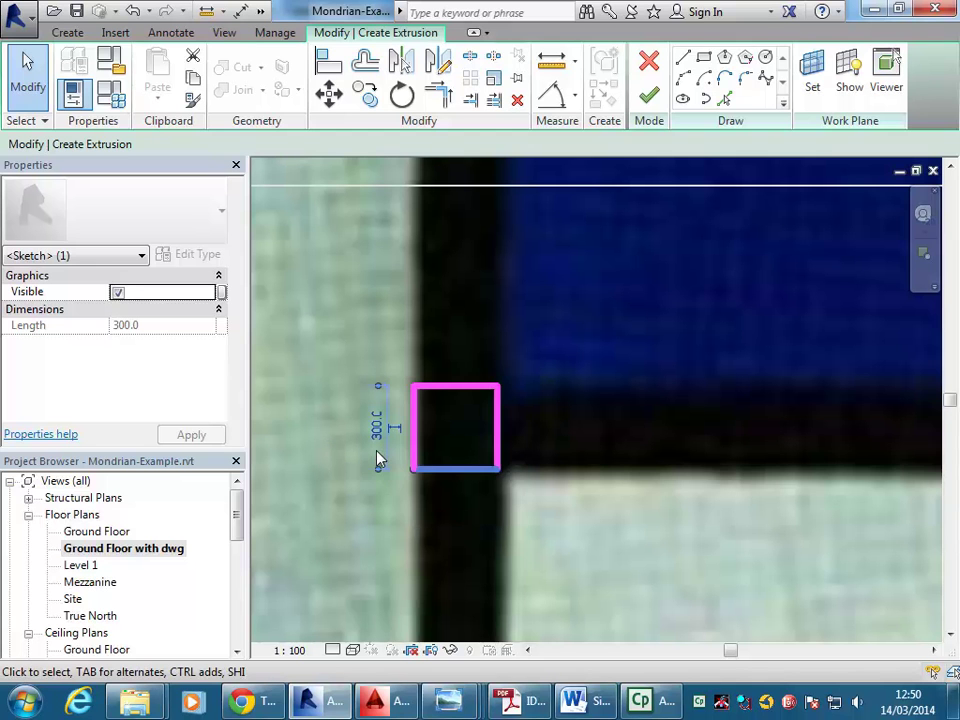
{"action": "left_click", "coordinate": [510, 295]}
Align the top edge of the column at the blue area's lower-right corner with the top edge of the lower-left column
{"action": "scroll", "coordinate": [585, 317], "scroll_direction": "down", "scroll_amount": 5}
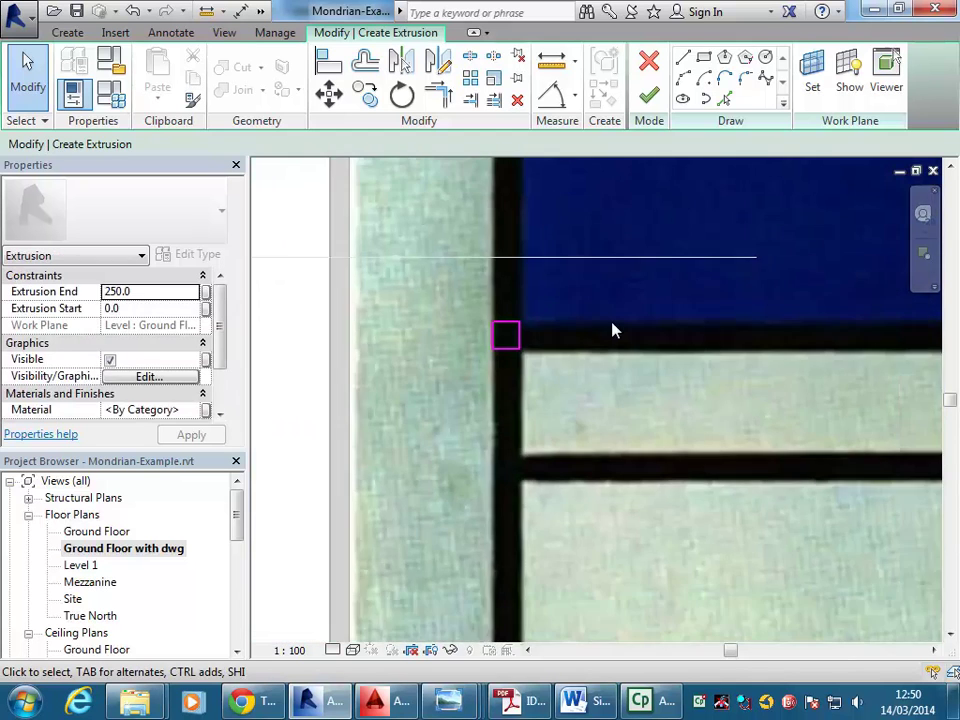
{"action": "scroll", "coordinate": [461, 463], "scroll_direction": "down", "scroll_amount": 4}
{"action": "scroll", "coordinate": [478, 450], "scroll_direction": "up", "scroll_amount": 2}
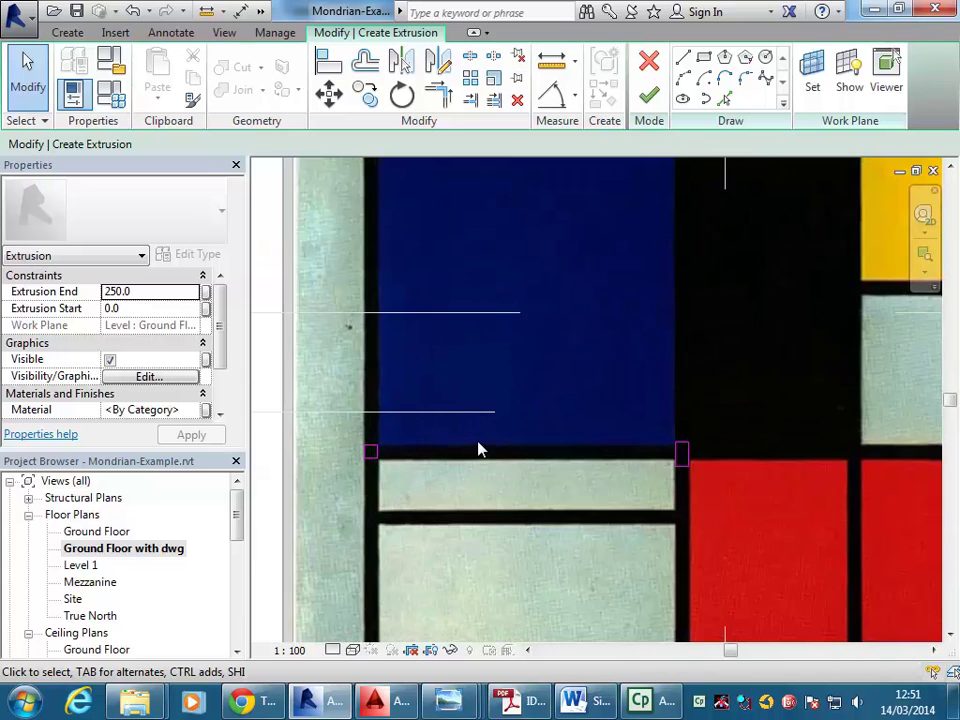
{"action": "left_click", "coordinate": [328, 62]}
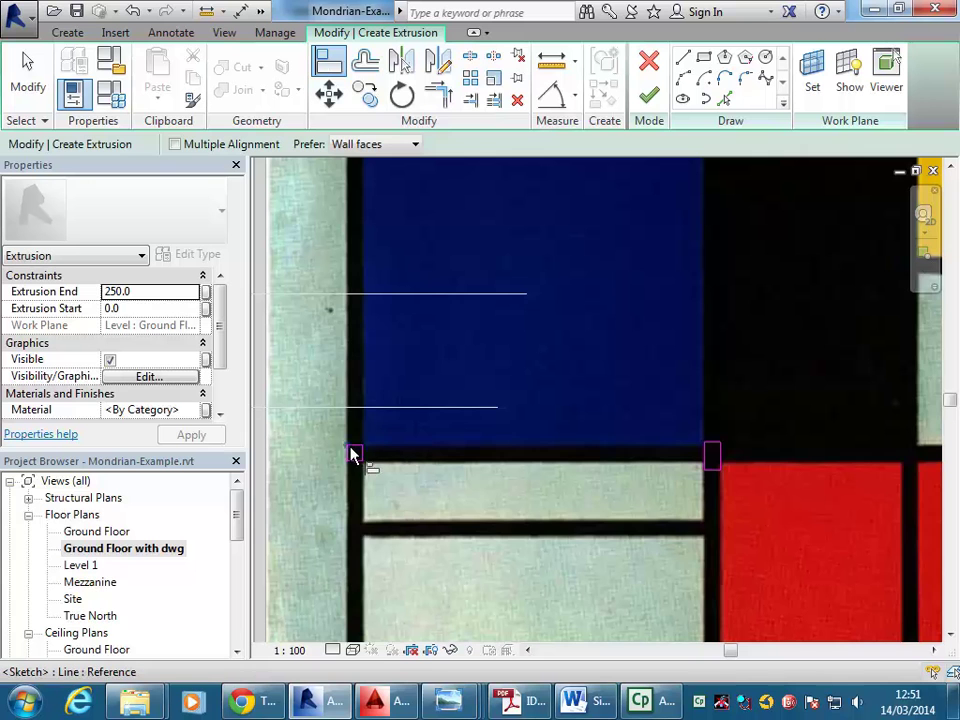
{"action": "scroll", "coordinate": [354, 450], "scroll_direction": "up", "scroll_amount": 4}
{"action": "left_click", "coordinate": [388, 466]}
{"action": "scroll", "coordinate": [600, 397], "scroll_direction": "down", "scroll_amount": 5}
{"action": "middle_click_drag", "start_coordinate": [750, 394], "coordinate": [510, 418]}
{"action": "middle_click_drag", "start_coordinate": [690, 390], "coordinate": [521, 378]}
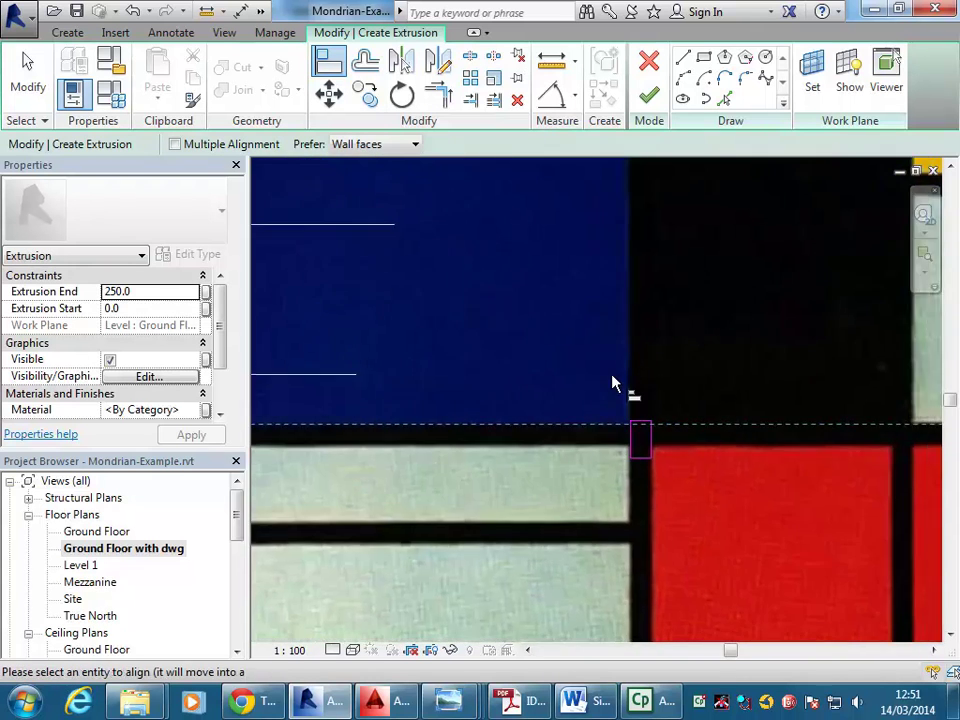
{"action": "scroll", "coordinate": [613, 381], "scroll_direction": "up", "scroll_amount": 3}
{"action": "left_click", "coordinate": [658, 445]}
{"action": "scroll", "coordinate": [484, 383], "scroll_direction": "down", "scroll_amount": 4}
Align the bottom edge of the lower-right column with the bottom edge of the lower-left column and leave the Align tool
{"action": "middle_click_drag", "start_coordinate": [262, 414], "coordinate": [470, 356]}
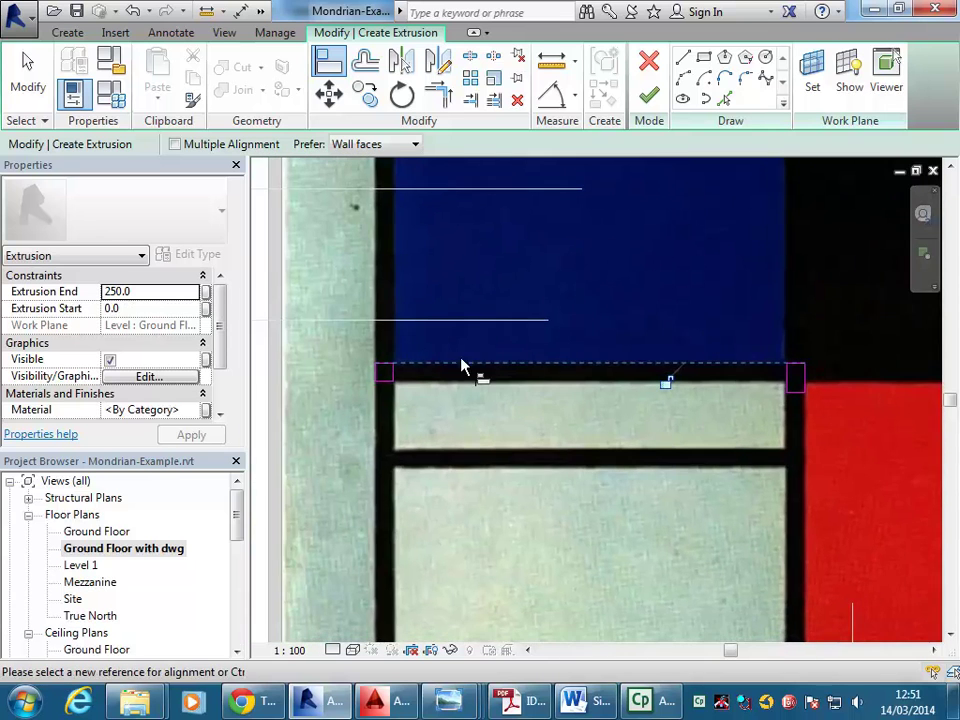
{"action": "scroll", "coordinate": [405, 365], "scroll_direction": "up", "scroll_amount": 3}
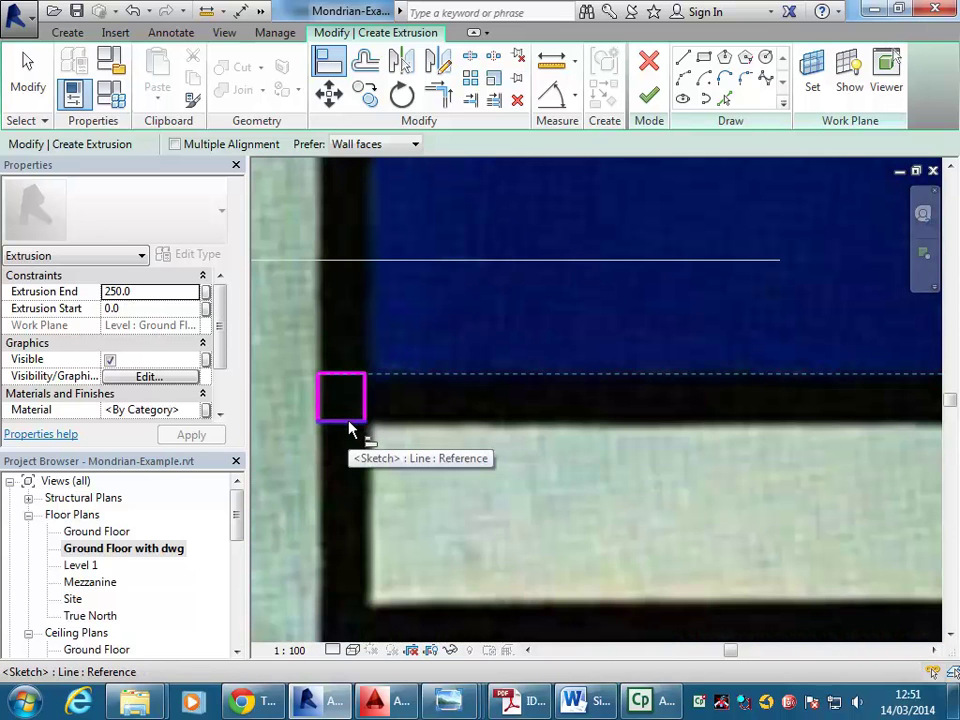
{"action": "left_click", "coordinate": [349, 425]}
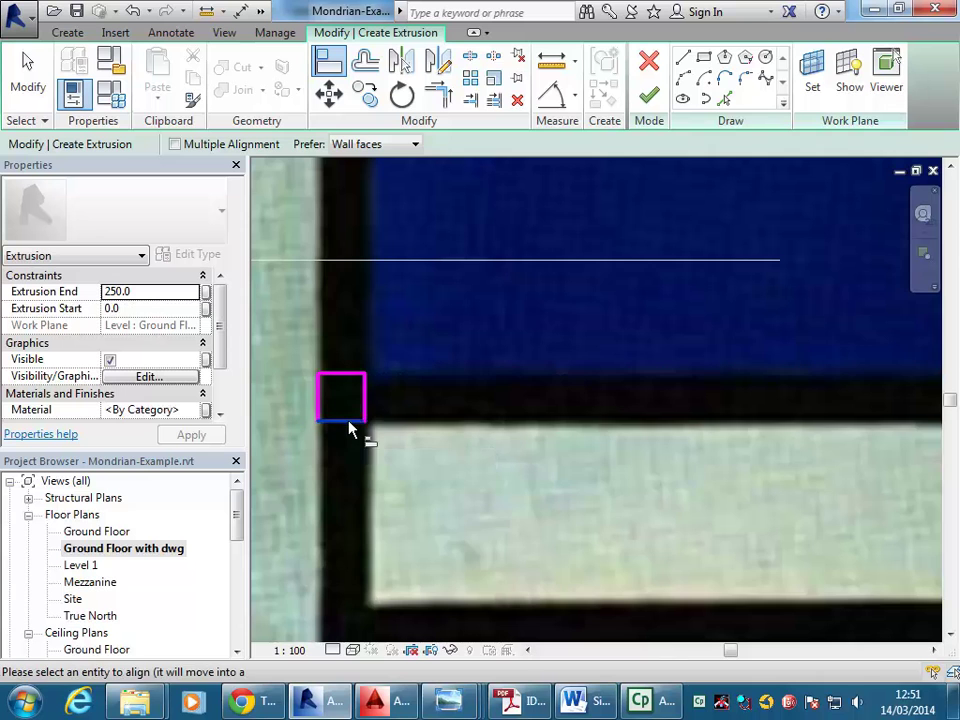
{"action": "scroll", "coordinate": [585, 373], "scroll_direction": "down", "scroll_amount": 4}
{"action": "middle_click_drag", "start_coordinate": [585, 373], "coordinate": [510, 385]}
{"action": "scroll", "coordinate": [509, 379], "scroll_direction": "down", "scroll_amount": 3}
{"action": "scroll", "coordinate": [596, 384], "scroll_direction": "up", "scroll_amount": 4}
{"action": "left_click", "coordinate": [648, 401]}
{"action": "scroll", "coordinate": [400, 250], "scroll_direction": "down", "scroll_amount": 2}
{"action": "middle_click_drag", "start_coordinate": [425, 301], "coordinate": [492, 383]}
{"action": "scroll", "coordinate": [490, 380], "scroll_direction": "down", "scroll_amount": 1}
{"action": "scroll", "coordinate": [465, 327], "scroll_direction": "down", "scroll_amount": 1}
{"action": "middle_click_drag", "start_coordinate": [441, 320], "coordinate": [536, 369]}
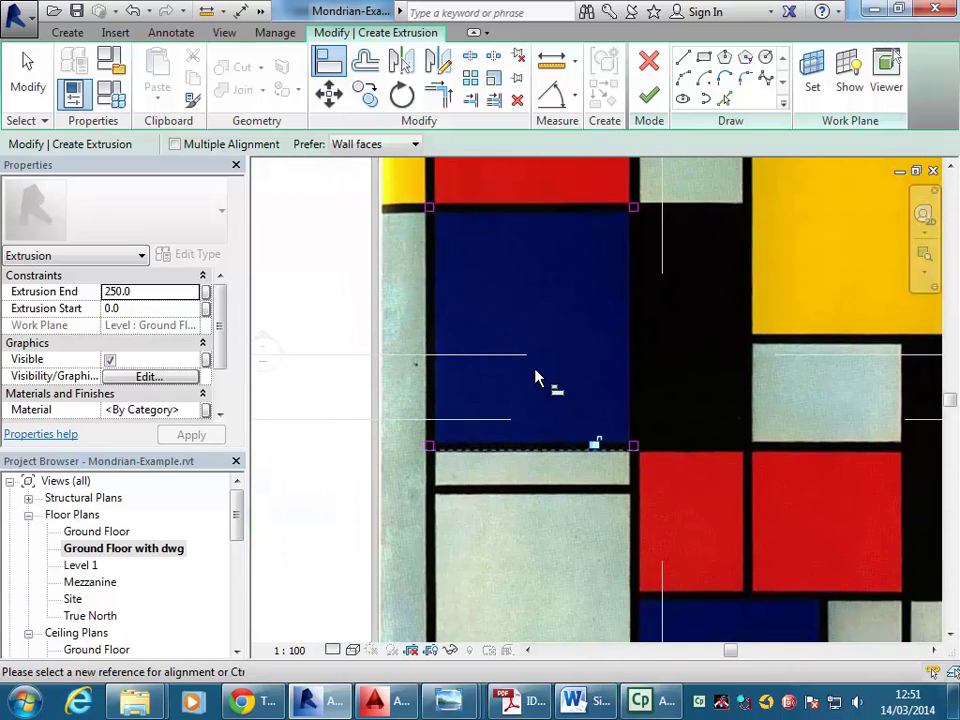
{"action": "middle_click_drag", "start_coordinate": [592, 358], "coordinate": [575, 387]}
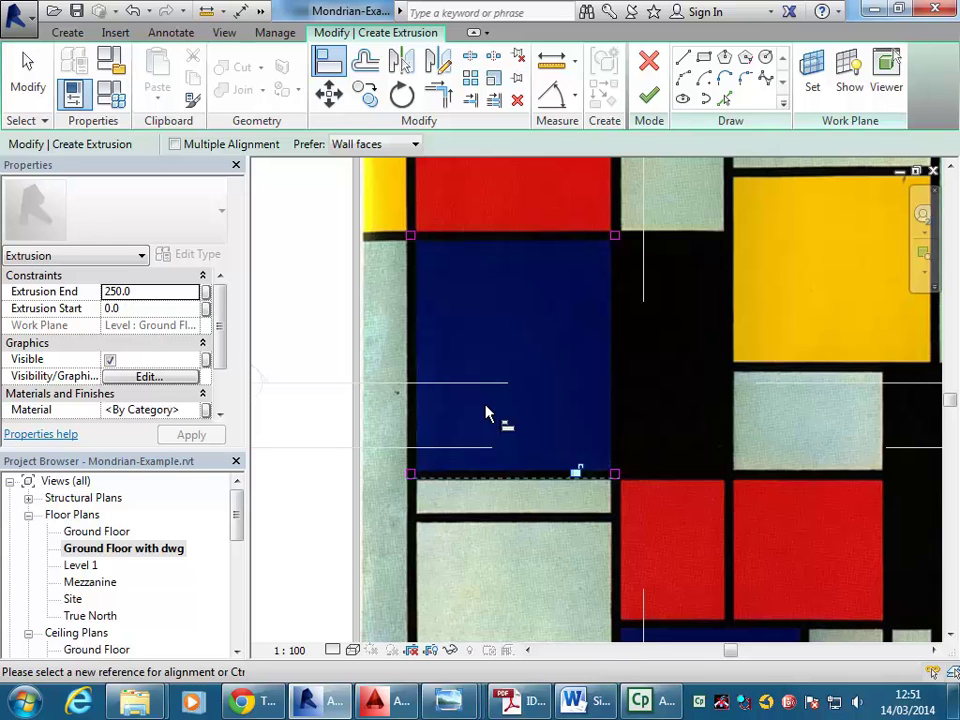
{"action": "key", "text": "Escape"}
Copy the lower-right column square about 1440 mm straight down to the next black line crossing
{"action": "scroll", "coordinate": [645, 467], "scroll_direction": "up", "scroll_amount": 4}
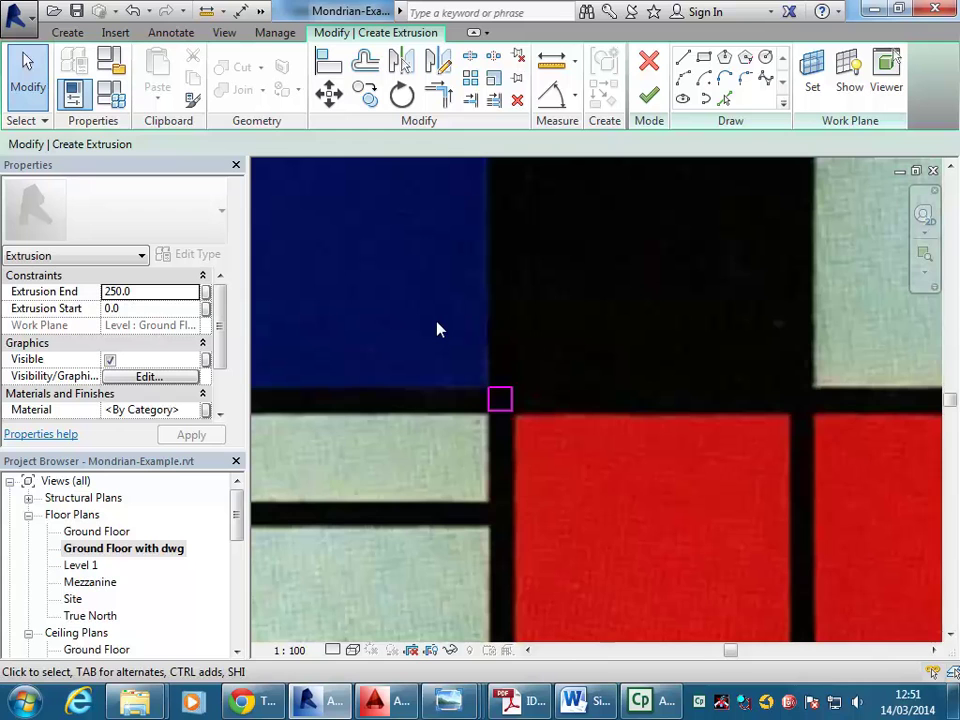
{"action": "mouse_move", "coordinate": [437, 329]}
{"action": "middle_mouse_down"}
{"action": "mouse_move", "coordinate": [465, 336]}
{"action": "mouse_move", "coordinate": [429, 317]}
{"action": "middle_mouse_up"}
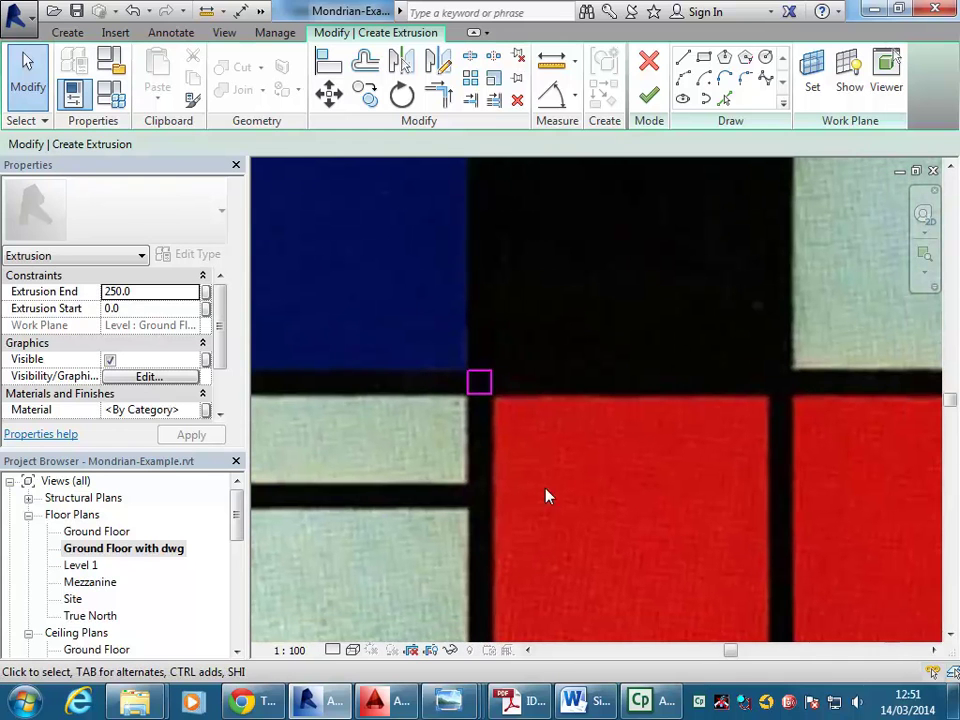
{"action": "mouse_move", "coordinate": [388, 276]}
{"action": "left_mouse_down"}
{"action": "mouse_move", "coordinate": [566, 495]}
{"action": "mouse_move", "coordinate": [547, 487]}
{"action": "left_mouse_up"}
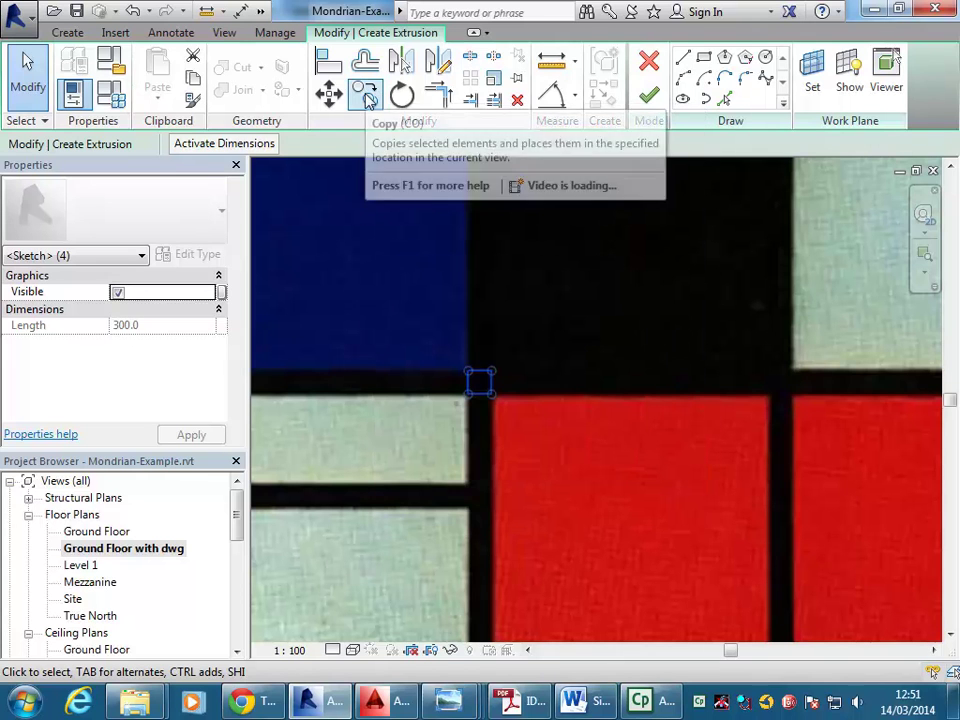
{"action": "left_click", "coordinate": [368, 97]}
{"action": "scroll", "coordinate": [521, 377], "scroll_direction": "up", "scroll_amount": 3}
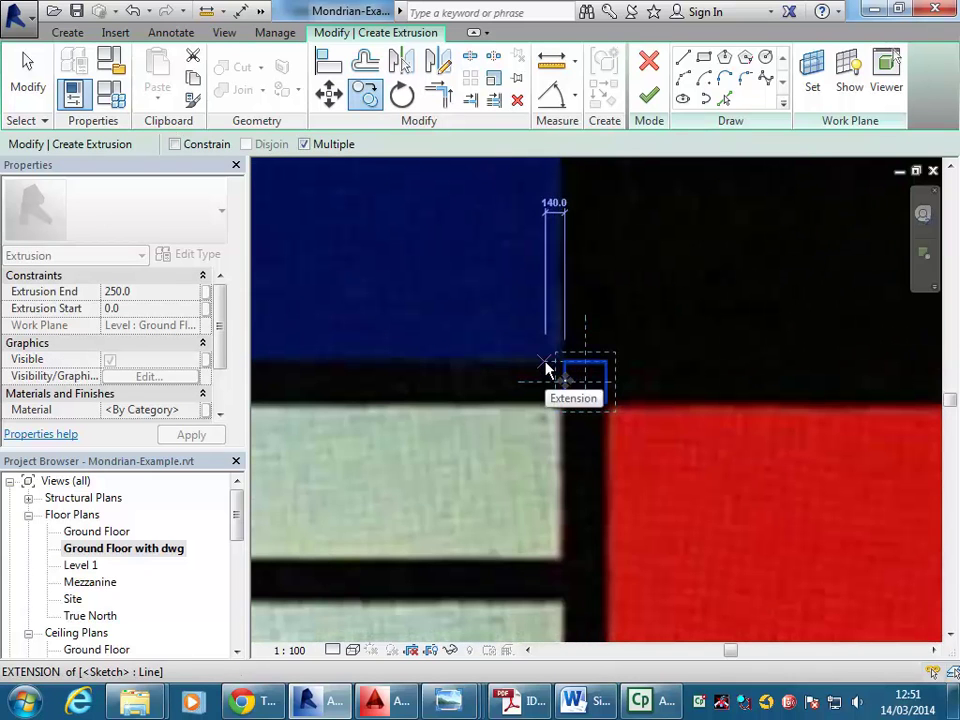
{"action": "left_click", "coordinate": [563, 364]}
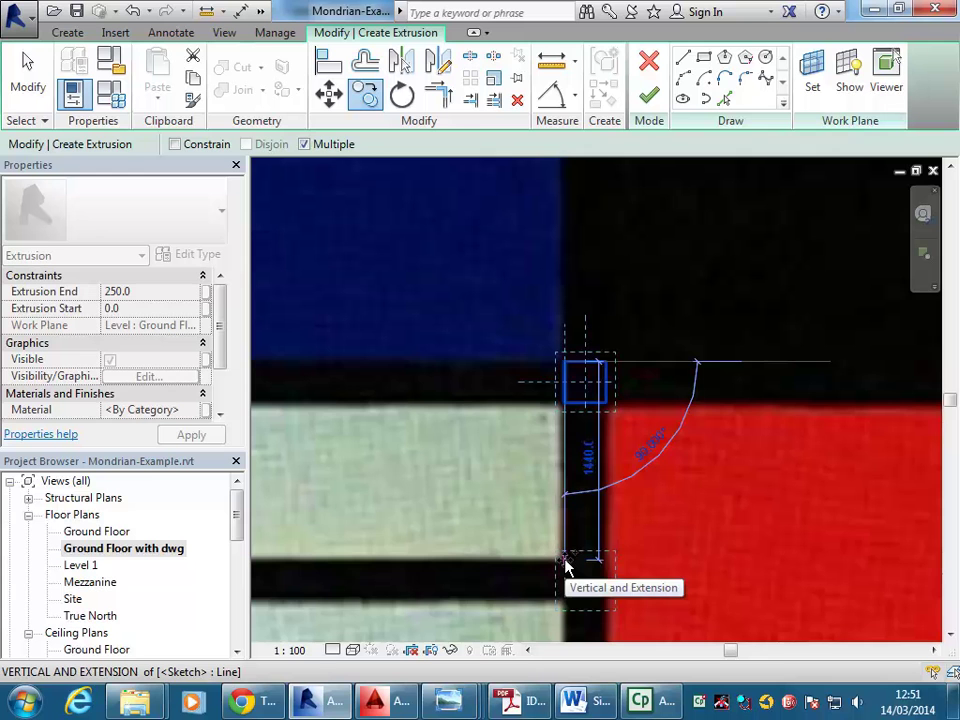
{"action": "left_click", "coordinate": [565, 565]}
{"action": "scroll", "coordinate": [392, 392], "scroll_direction": "down", "scroll_amount": 2}
{"action": "middle_click_drag", "start_coordinate": [397, 397], "coordinate": [505, 356]}
{"action": "scroll", "coordinate": [567, 405], "scroll_direction": "down", "scroll_amount": 2}
{"action": "key", "text": "Escape"}
{"action": "key", "text": "Escape"}
Set the Extrusion End to 4000 mm, finish the column extrusion sketch and deselect the extrusion
{"action": "scroll", "coordinate": [440, 352], "scroll_direction": "down", "scroll_amount": 3}
{"action": "scroll", "coordinate": [524, 350], "scroll_direction": "down", "scroll_amount": 1}
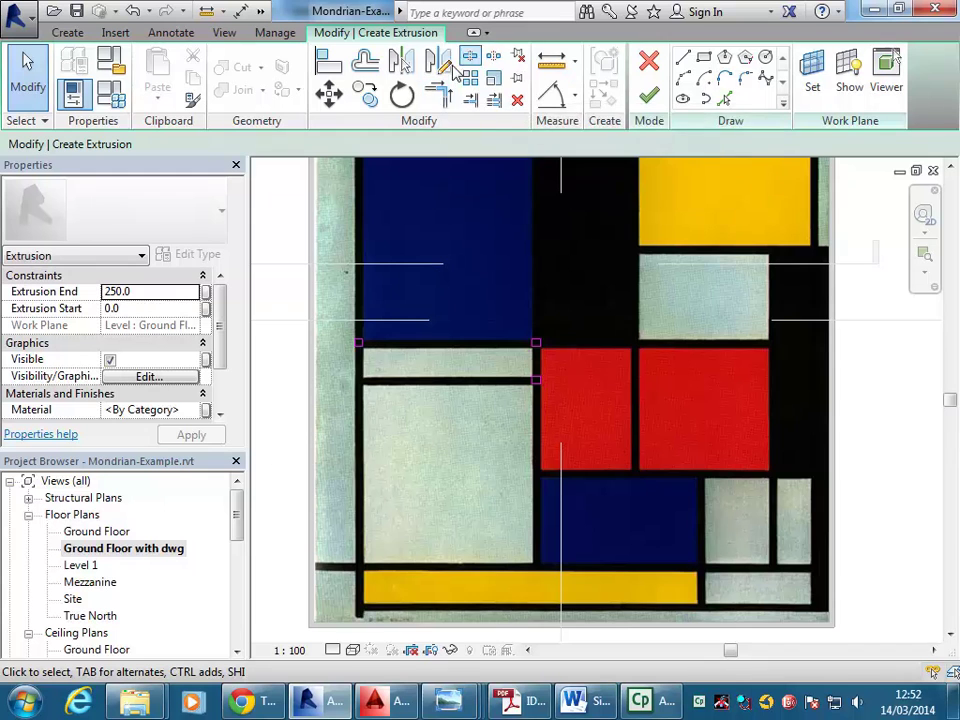
{"action": "mouse_move", "coordinate": [455, 300]}
{"action": "middle_mouse_down"}
{"action": "mouse_move", "coordinate": [501, 450]}
{"action": "mouse_move", "coordinate": [469, 441]}
{"action": "mouse_move", "coordinate": [499, 444]}
{"action": "mouse_move", "coordinate": [508, 465]}
{"action": "middle_mouse_up"}
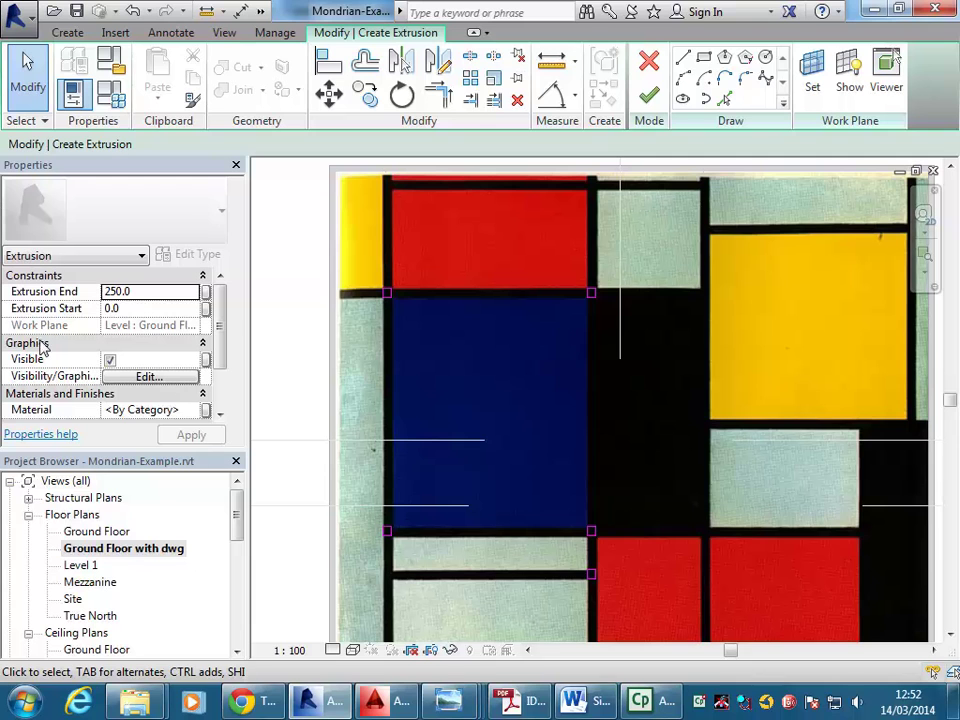
{"action": "left_click", "coordinate": [141, 292]}
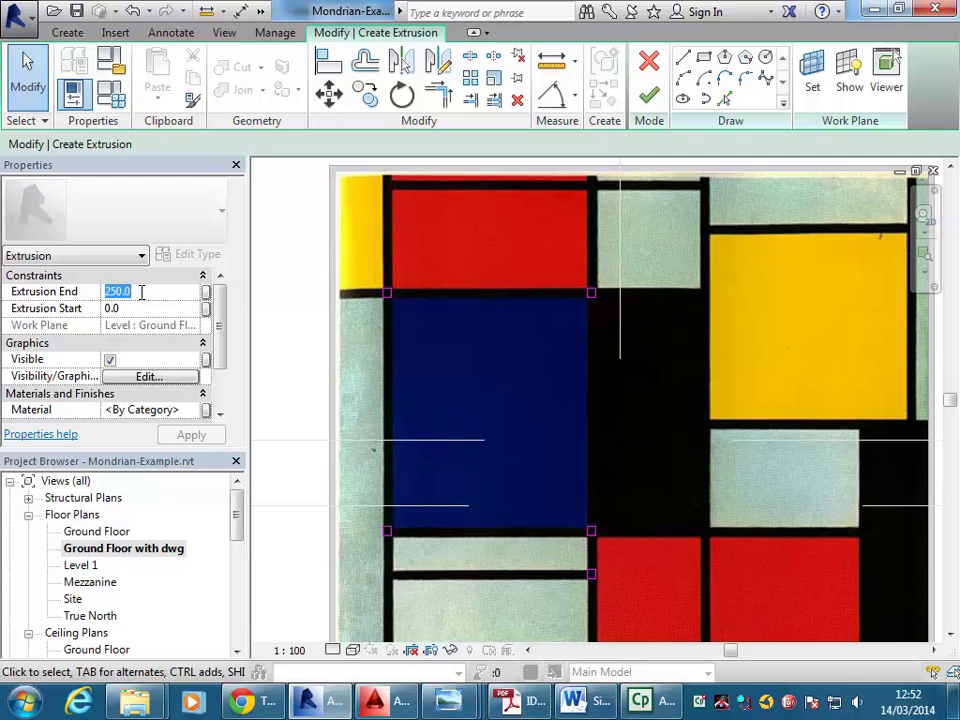
{"action": "type", "text": "400"}
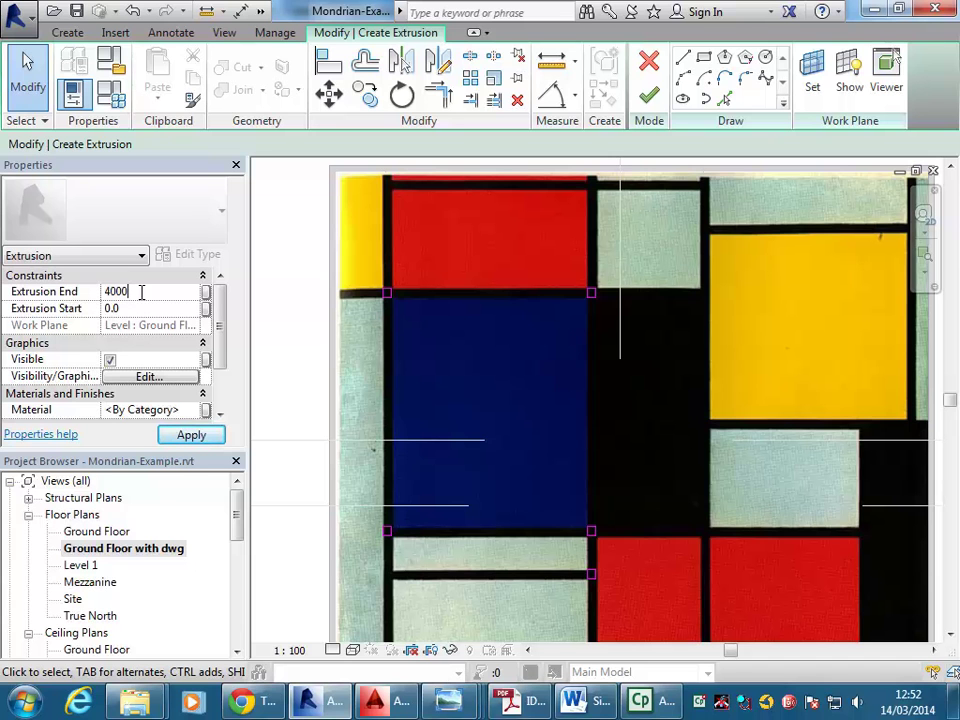
{"action": "type", "text": "0"}
{"action": "key", "text": "Return"}
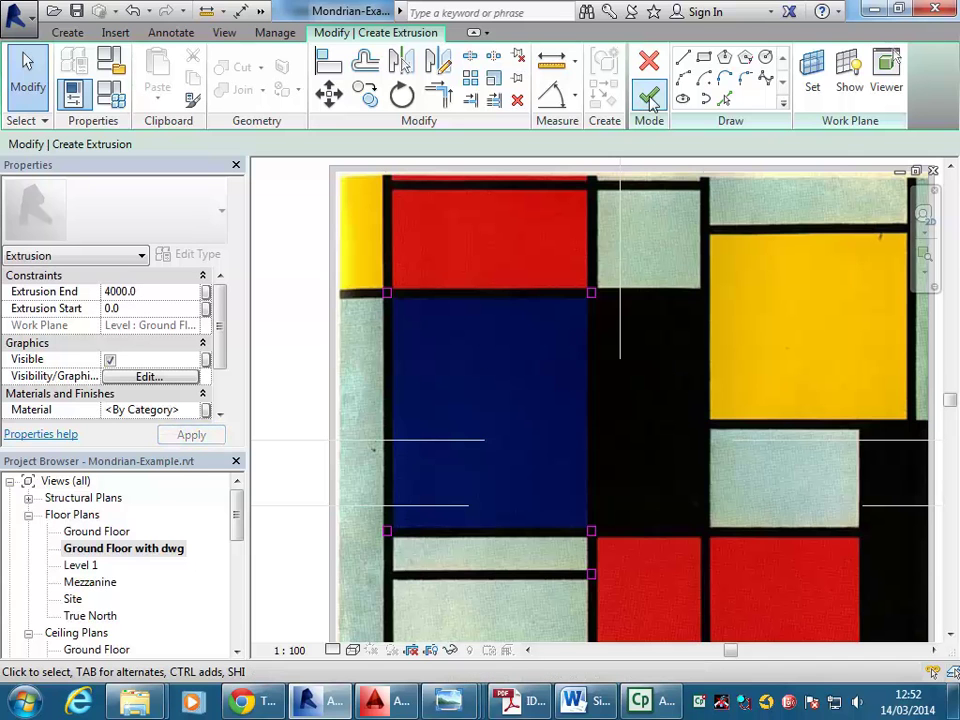
{"action": "middle_click_drag", "start_coordinate": [618, 397], "coordinate": [643, 332]}
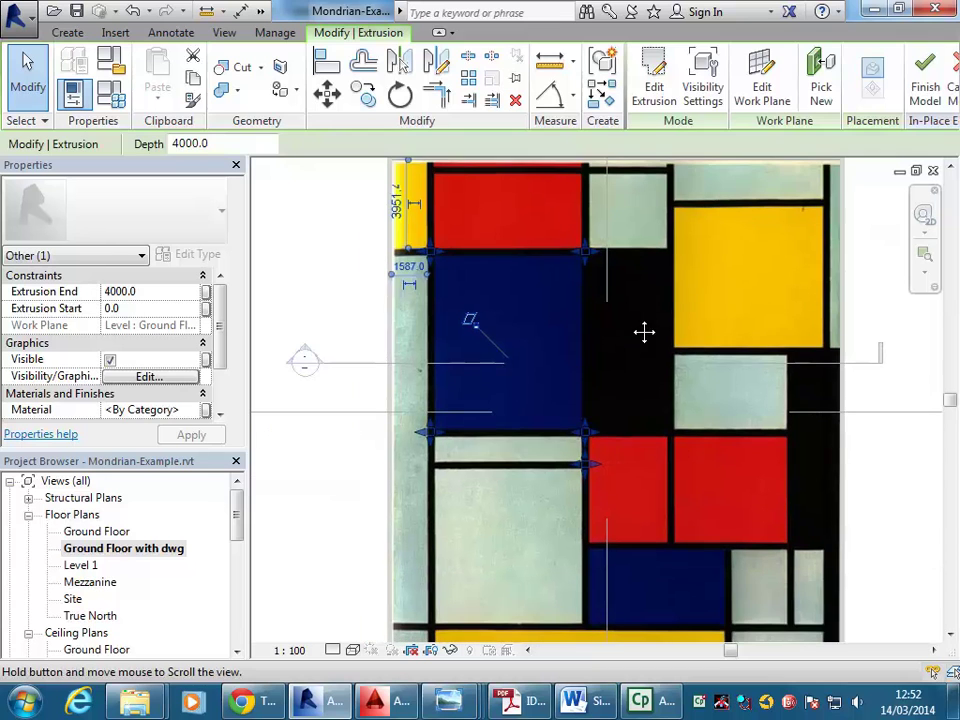
{"action": "left_click", "coordinate": [345, 522]}
Open the {3D} view, select the column extrusion and orbit around the building to inspect all columns
{"action": "left_click", "coordinate": [236, 514]}
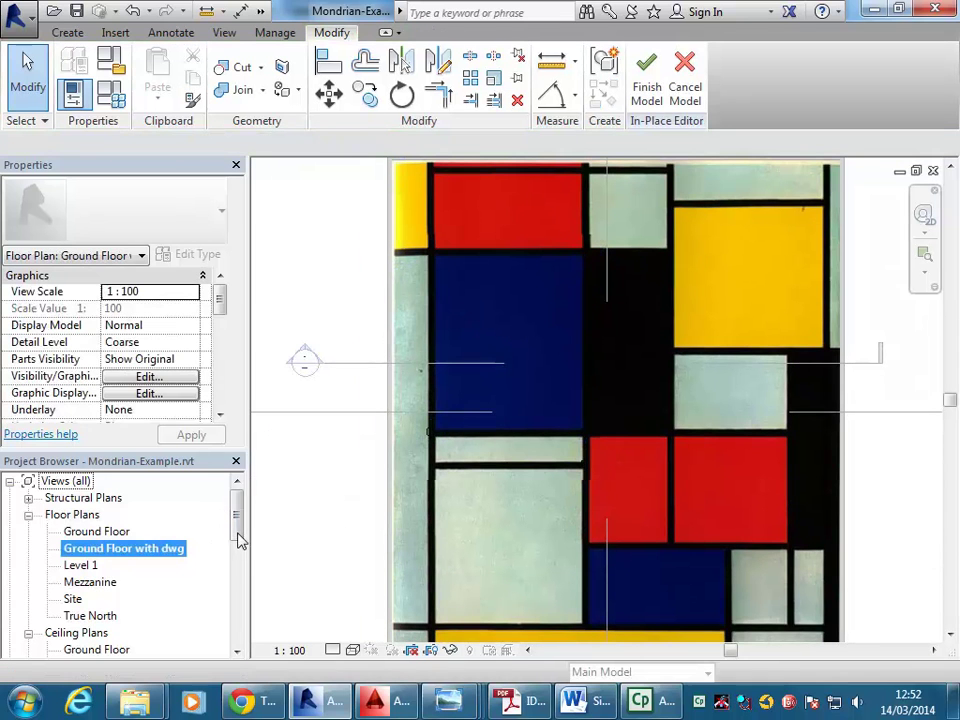
{"action": "left_click_drag", "start_coordinate": [236, 521], "coordinate": [236, 553]}
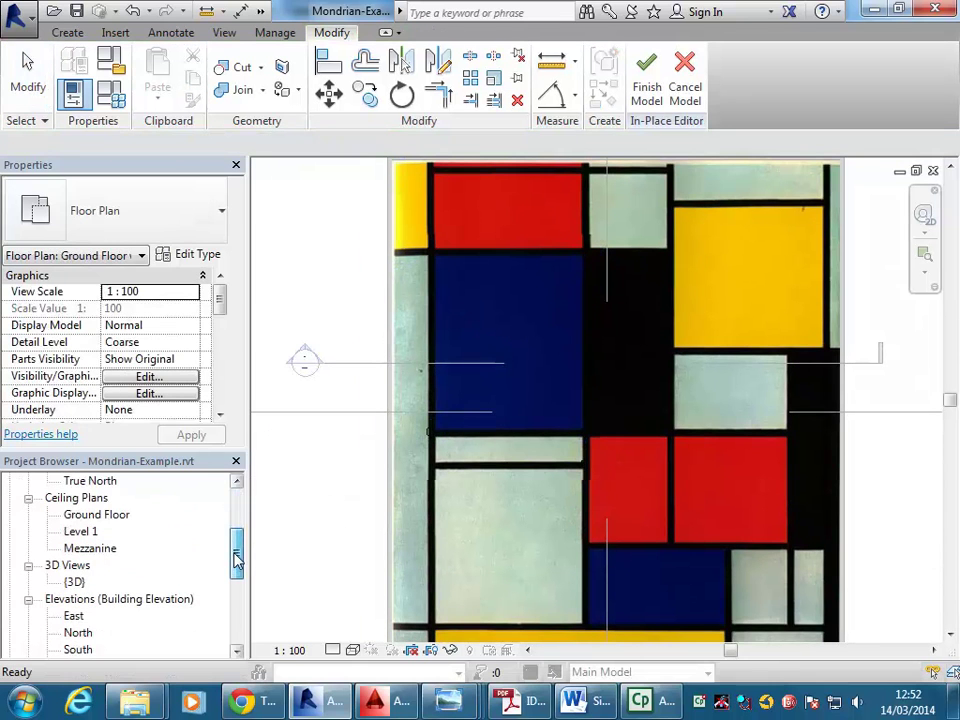
{"action": "double_click", "coordinate": [76, 579]}
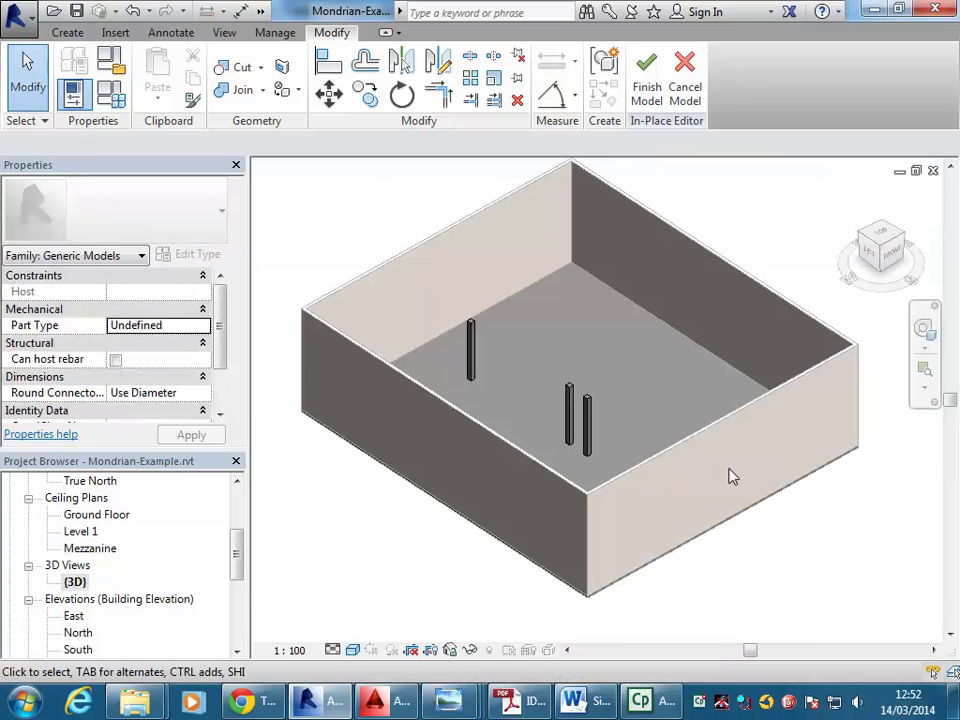
{"action": "left_click", "coordinate": [574, 430]}
{"action": "middle_click_drag", "start_coordinate": [697, 471], "coordinate": [435, 495], "text": "shift"}
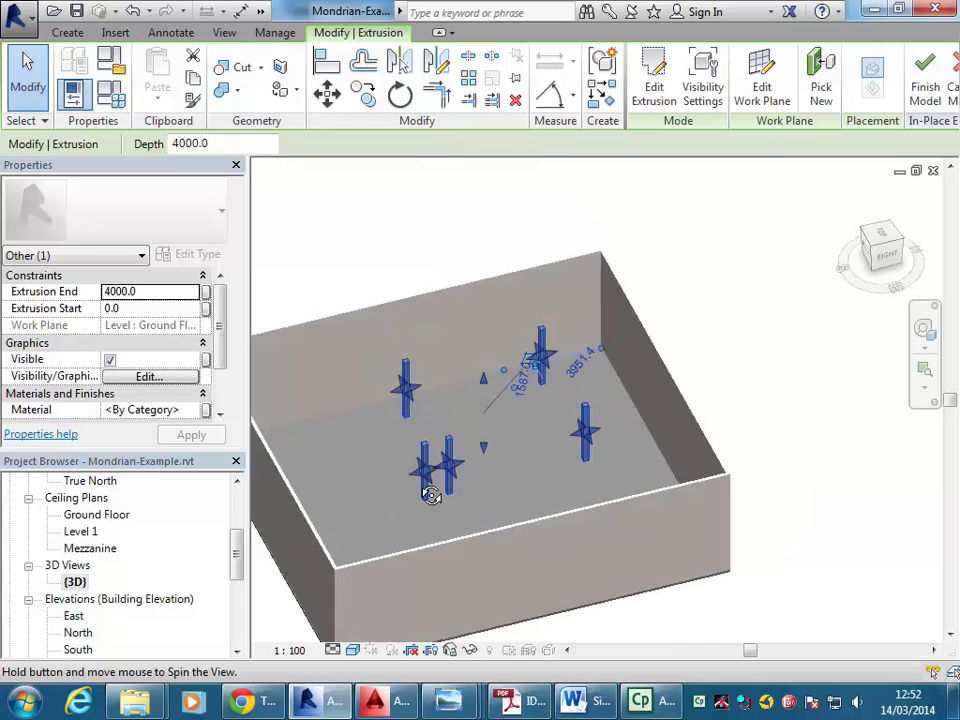
Deselect the column extrusion and orbit the building to view the columns from the front-right corner
{"action": "key", "text": "Escape"}
{"action": "scroll", "coordinate": [499, 495], "scroll_direction": "up", "scroll_amount": 3}
{"action": "scroll", "coordinate": [570, 499], "scroll_direction": "down", "scroll_amount": 3}
{"action": "middle_click_drag", "start_coordinate": [516, 497], "coordinate": [480, 470], "text": "shift"}
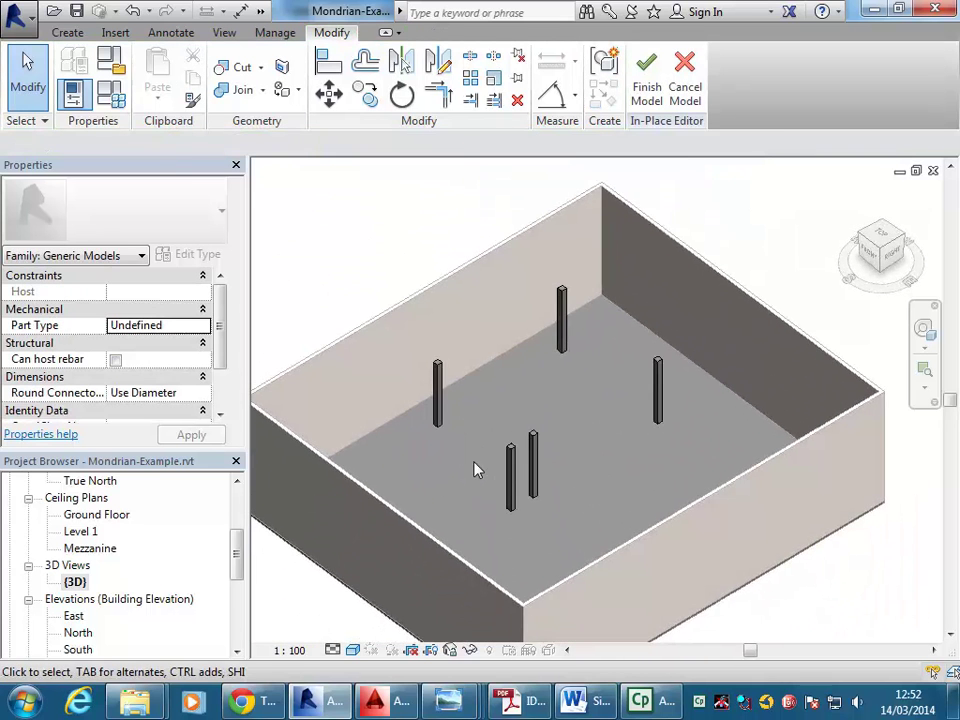
Open the Section 2 view and examine the column heights against the Mezzanine and Level 1 lines
{"action": "scroll", "coordinate": [490, 432], "scroll_direction": "up", "scroll_amount": 2}
{"action": "left_click_drag", "start_coordinate": [238, 562], "coordinate": [238, 604]}
{"action": "double_click", "coordinate": [87, 582]}
{"action": "scroll", "coordinate": [628, 499], "scroll_direction": "up", "scroll_amount": 5}
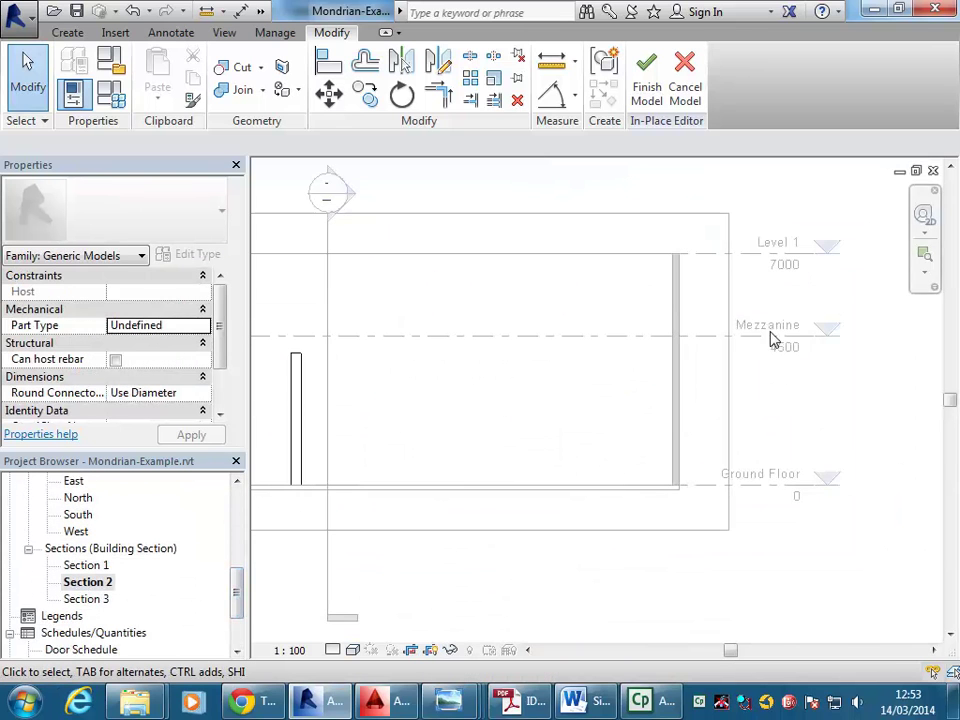
{"action": "scroll", "coordinate": [538, 436], "scroll_direction": "down", "scroll_amount": 1}
{"action": "middle_click_drag", "start_coordinate": [538, 436], "coordinate": [681, 436]}
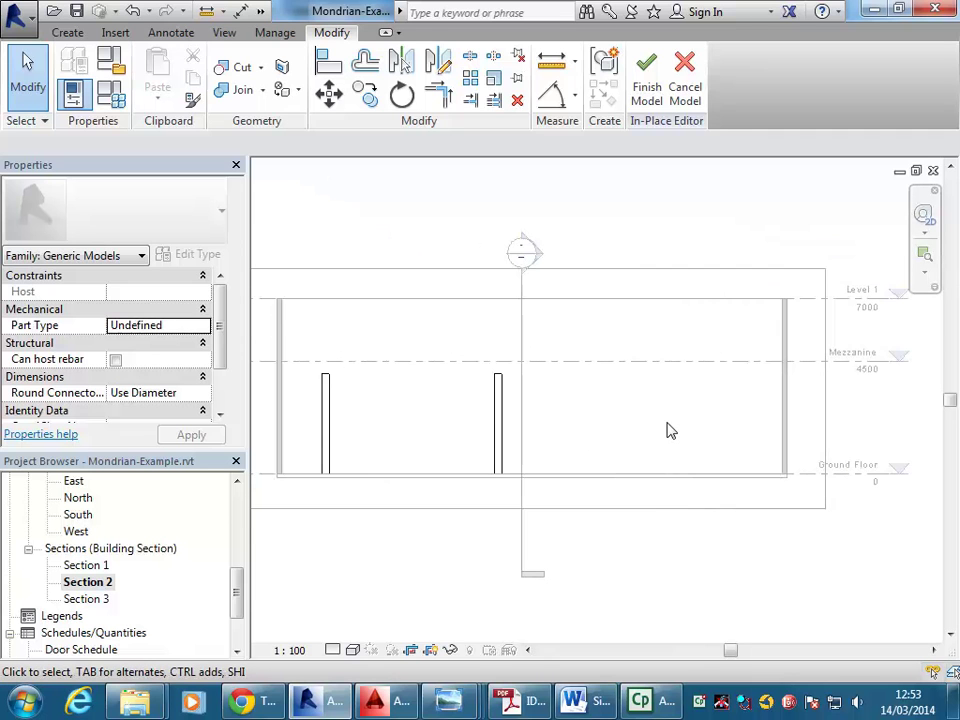
Open the Mezzanine floor plan and start a new extrusion on that level's work plane
{"action": "scroll", "coordinate": [196, 479], "scroll_direction": "up", "scroll_amount": 5}
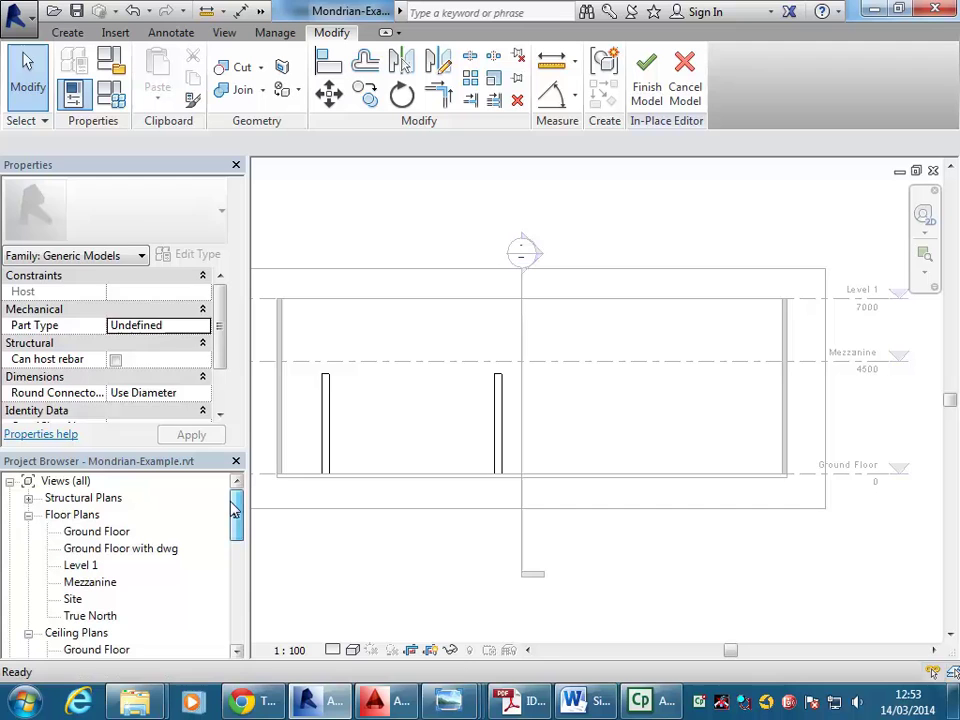
{"action": "left_click", "coordinate": [86, 585]}
{"action": "double_click", "coordinate": [86, 585]}
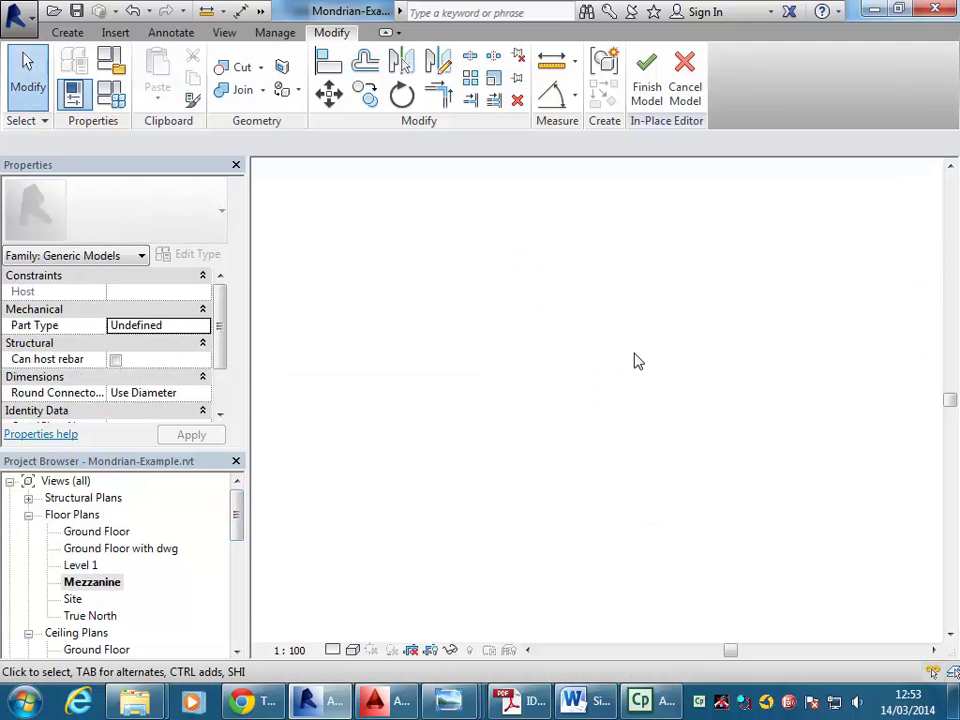
{"action": "left_click", "coordinate": [67, 33]}
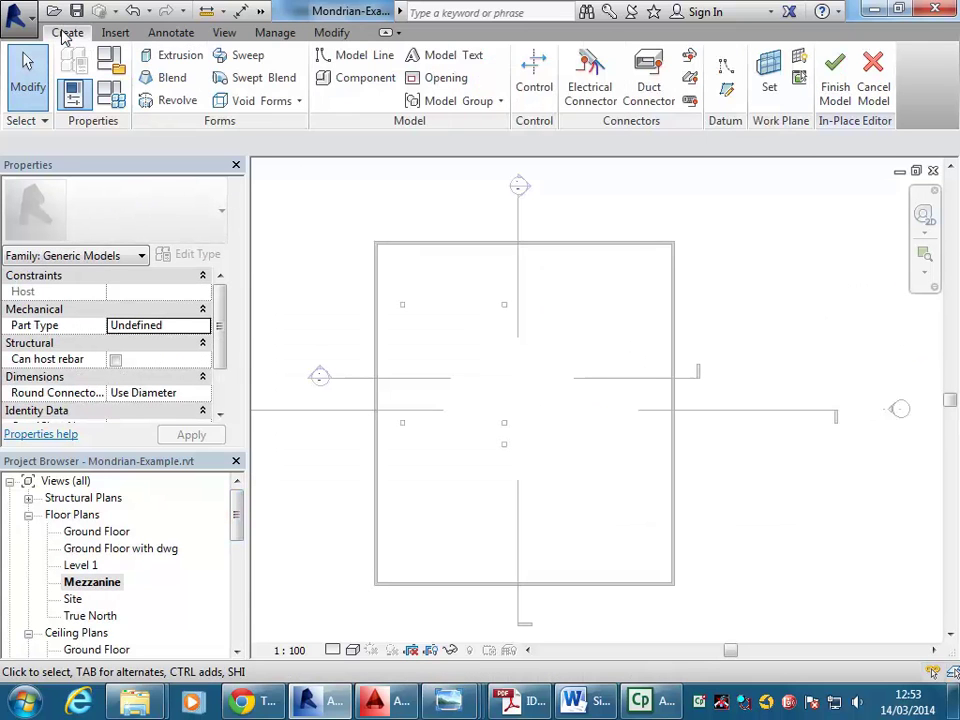
{"action": "left_click", "coordinate": [178, 62]}
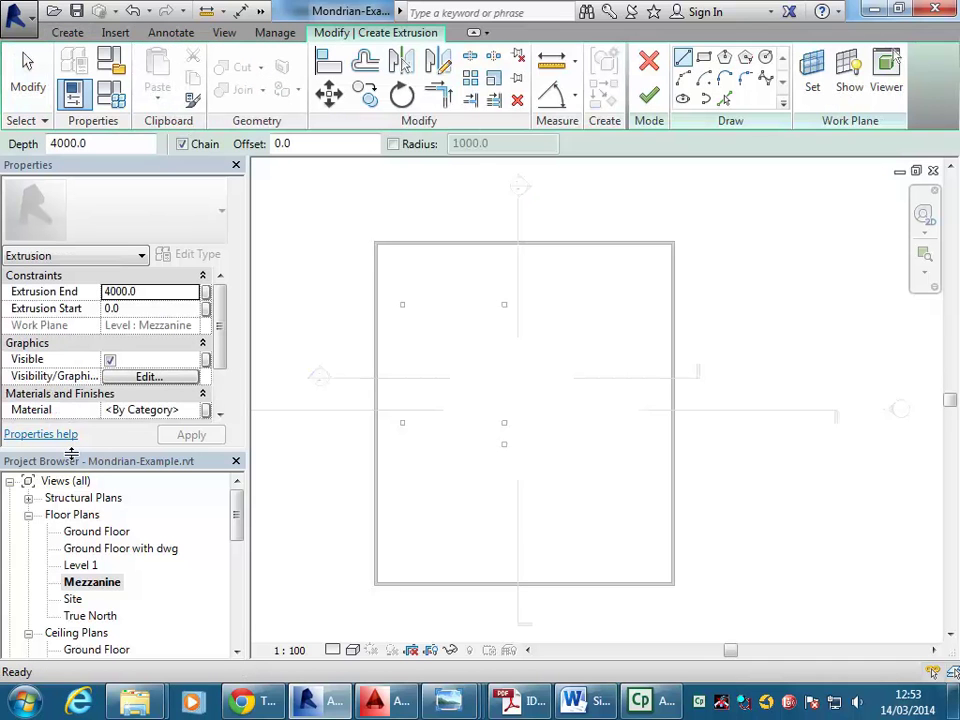
In the Ground Floor with dwg plan, sketch a 300 mm wide beam rectangle along the black line between the two left columns
{"action": "double_click", "coordinate": [108, 550]}
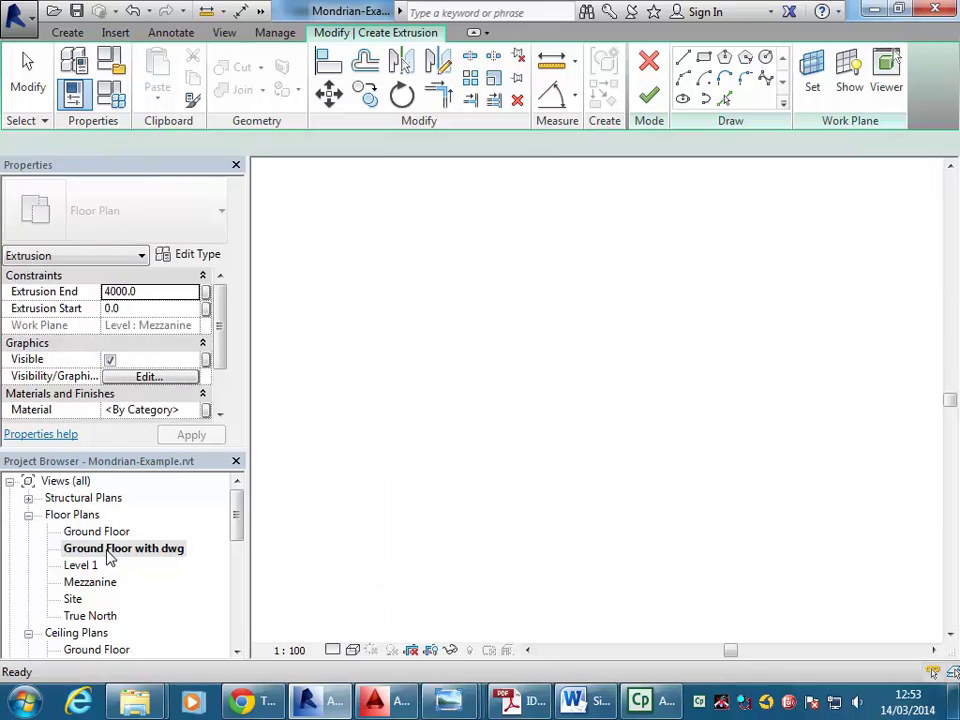
{"action": "middle_click_drag", "start_coordinate": [370, 320], "coordinate": [360, 437]}
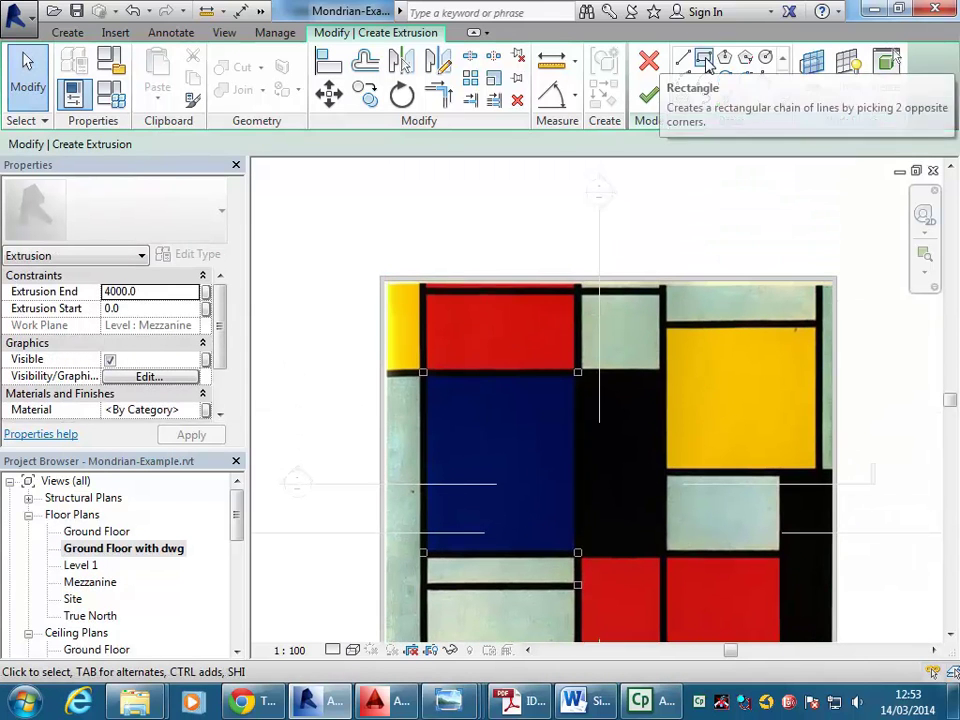
{"action": "left_click", "coordinate": [704, 59]}
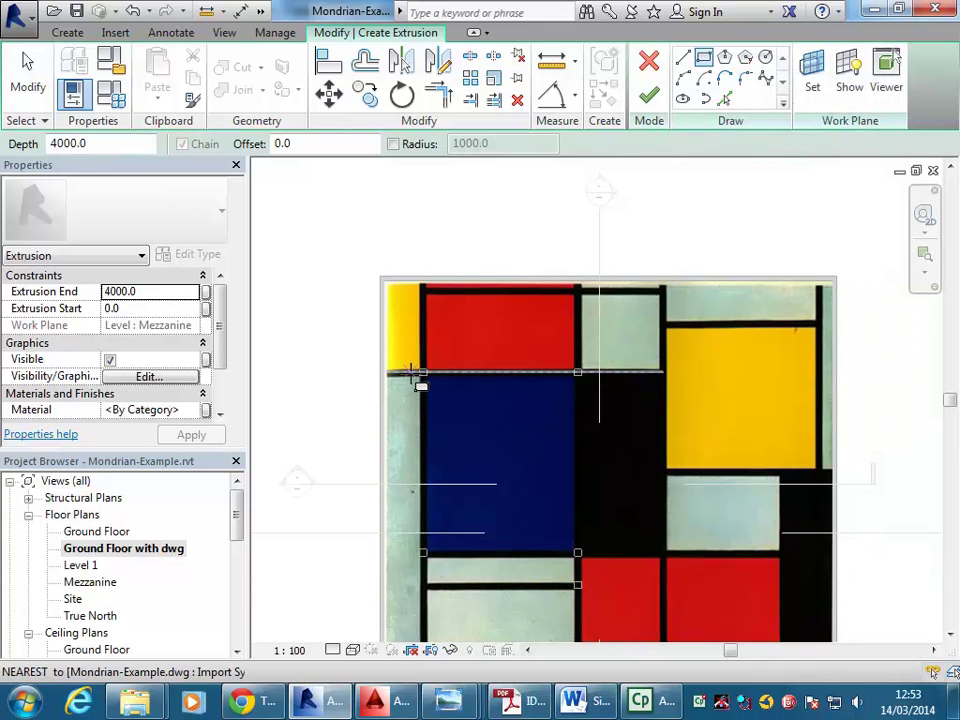
{"action": "scroll", "coordinate": [593, 284], "scroll_direction": "up", "scroll_amount": 3}
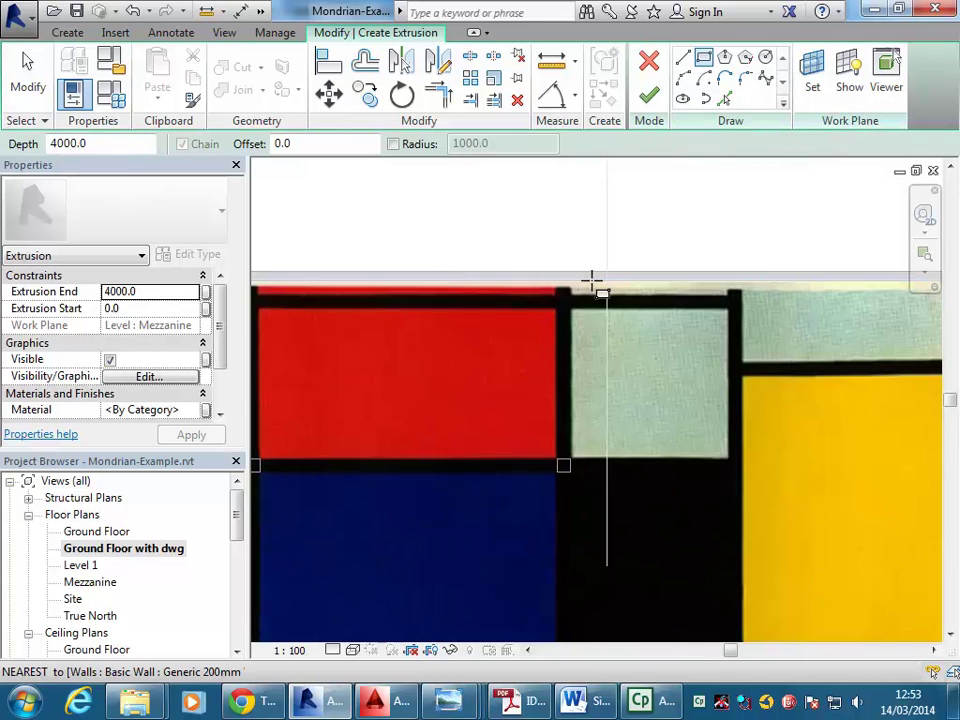
{"action": "scroll", "coordinate": [375, 510], "scroll_direction": "down", "scroll_amount": 1}
{"action": "middle_click_drag", "start_coordinate": [375, 510], "coordinate": [529, 274]}
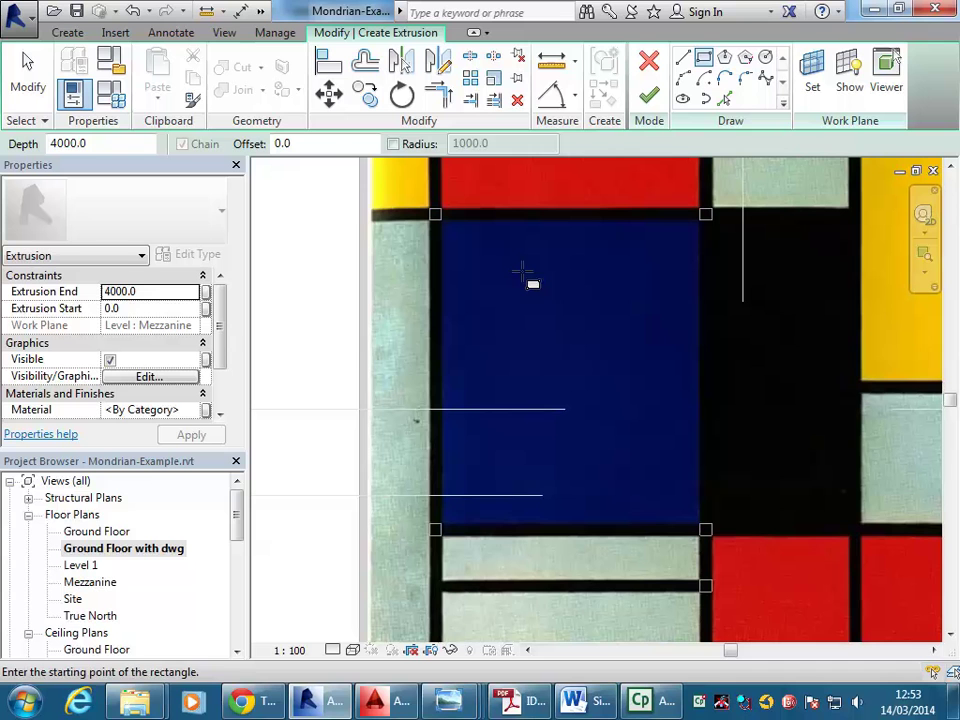
{"action": "left_click", "coordinate": [433, 220]}
{"action": "scroll", "coordinate": [467, 478], "scroll_direction": "up", "scroll_amount": 4}
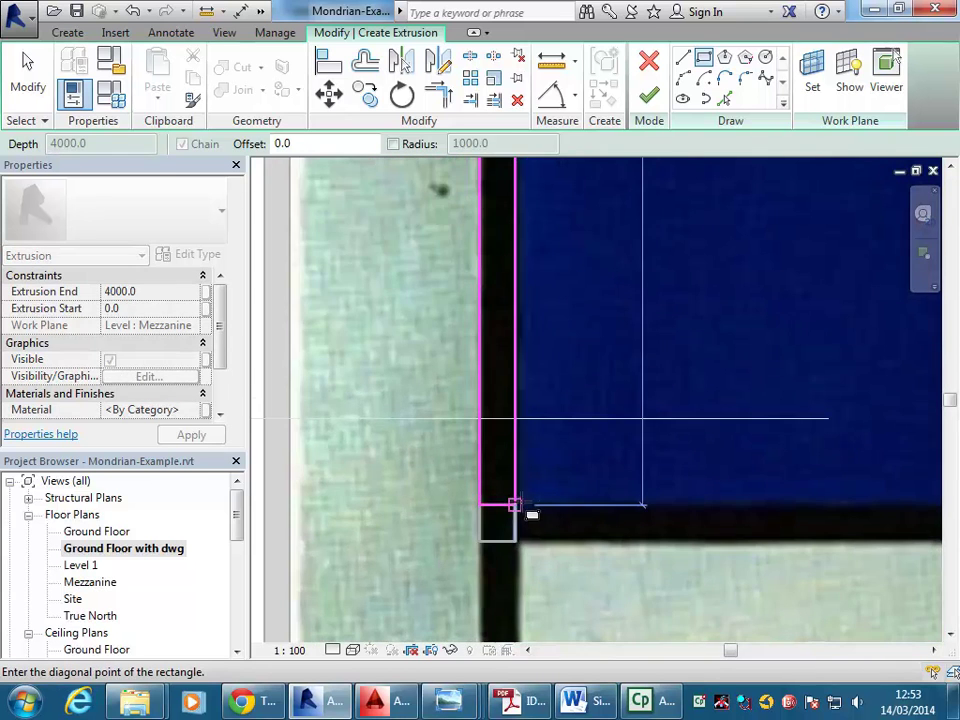
{"action": "left_click", "coordinate": [516, 504]}
{"action": "scroll", "coordinate": [614, 419], "scroll_direction": "down", "scroll_amount": 3}
{"action": "middle_click_drag", "start_coordinate": [696, 370], "coordinate": [436, 538]}
{"action": "scroll", "coordinate": [474, 478], "scroll_direction": "down", "scroll_amount": 1}
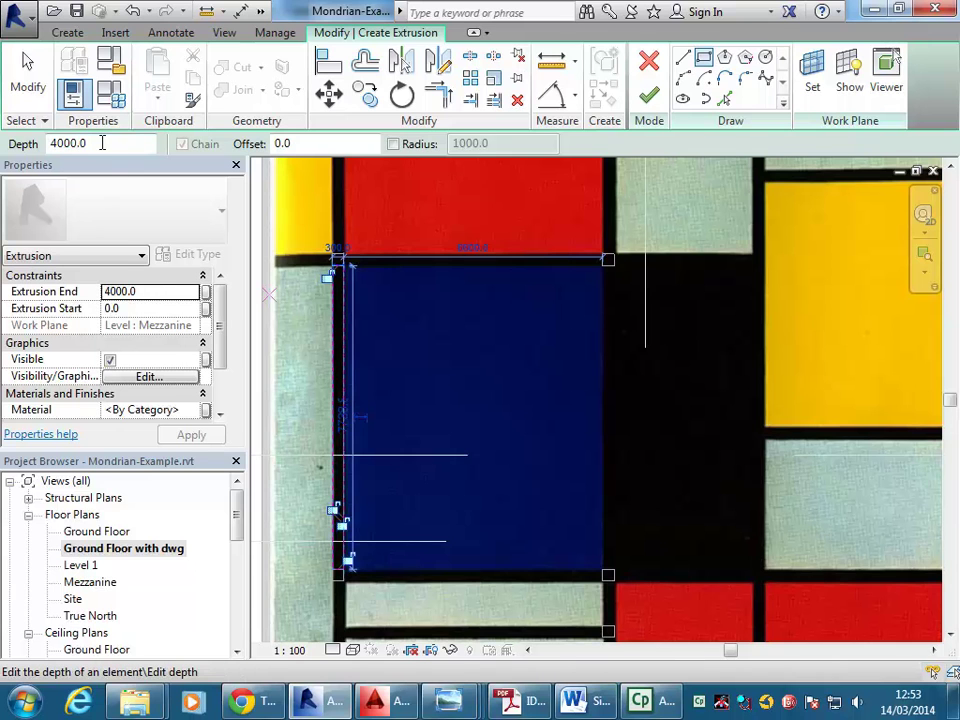
Set the beam's Extrusion End to 300 mm and finish the extrusion sketch
{"action": "left_click", "coordinate": [154, 292]}
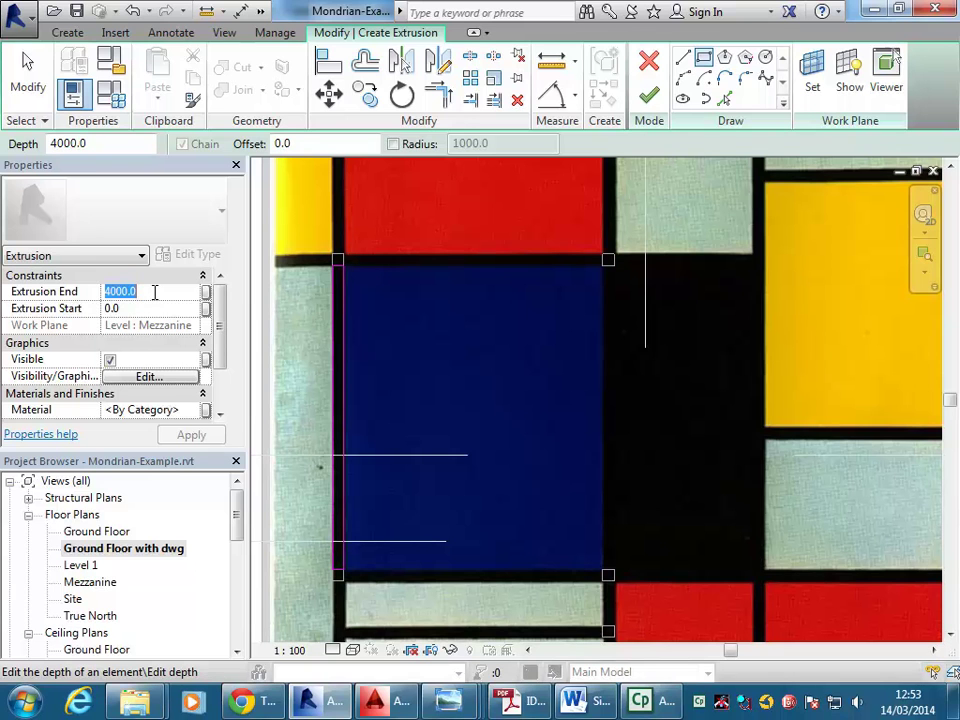
{"action": "type", "text": "300"}
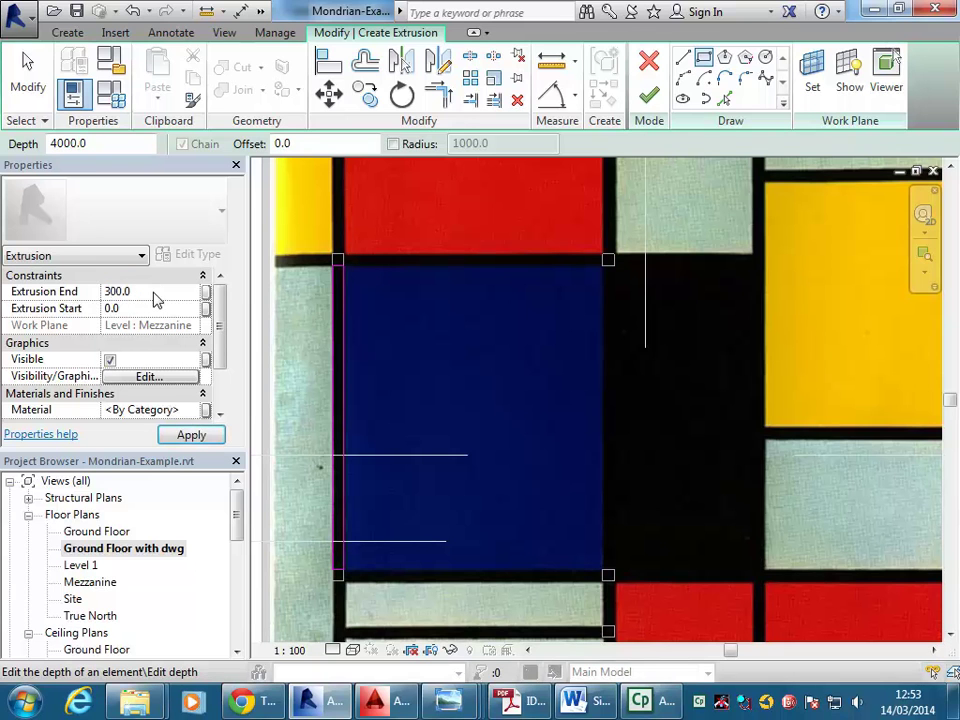
{"action": "scroll", "coordinate": [512, 280], "scroll_direction": "down", "scroll_amount": 2}
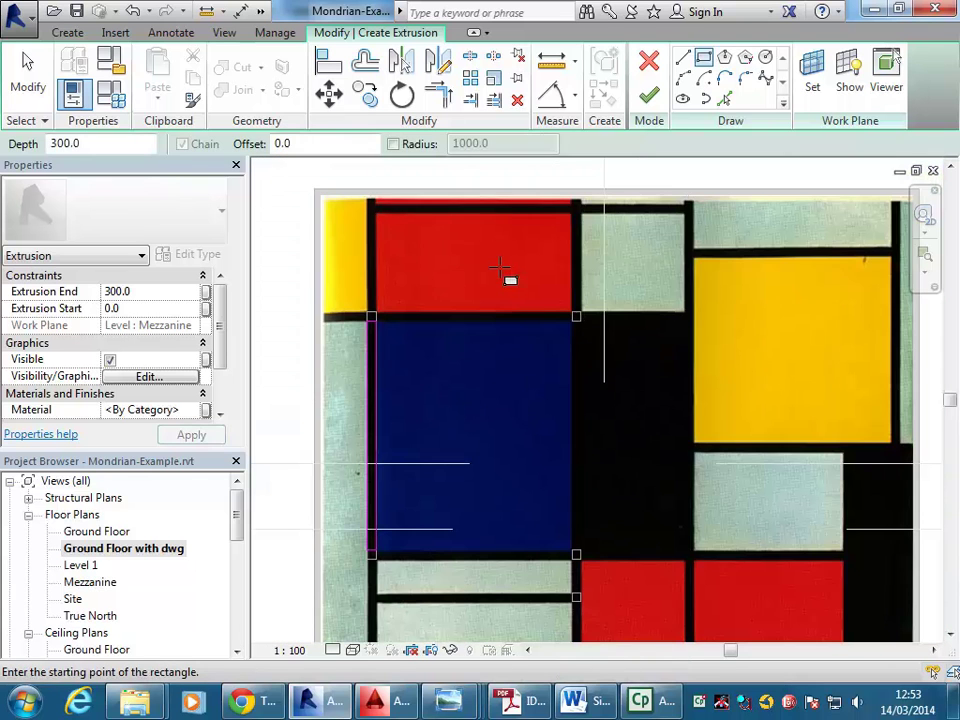
{"action": "middle_click_drag", "start_coordinate": [525, 369], "coordinate": [497, 339]}
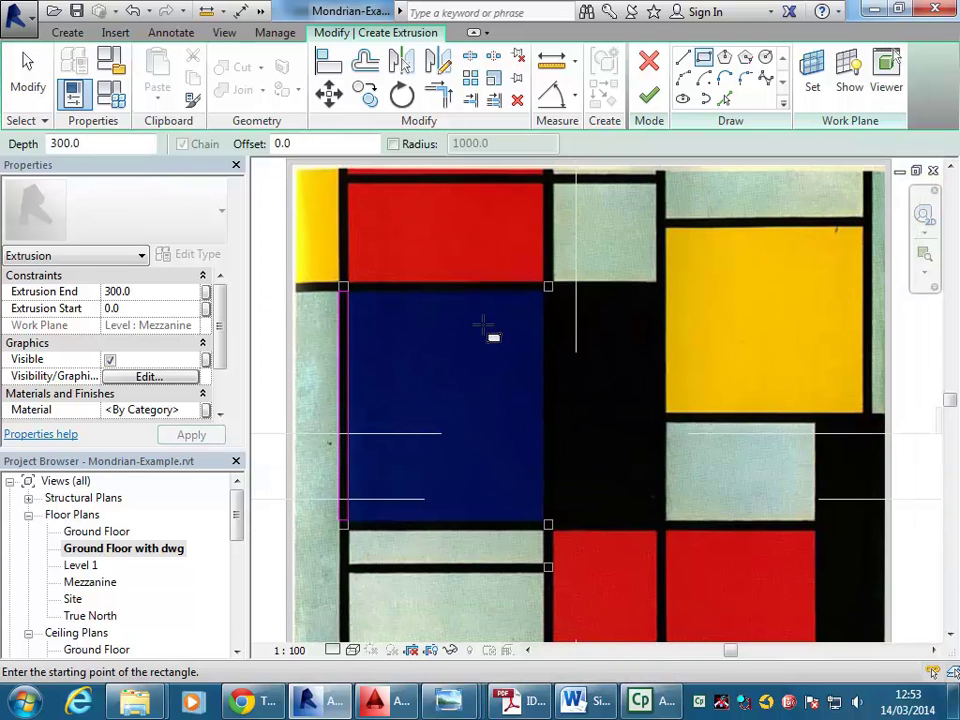
{"action": "left_click", "coordinate": [647, 92]}
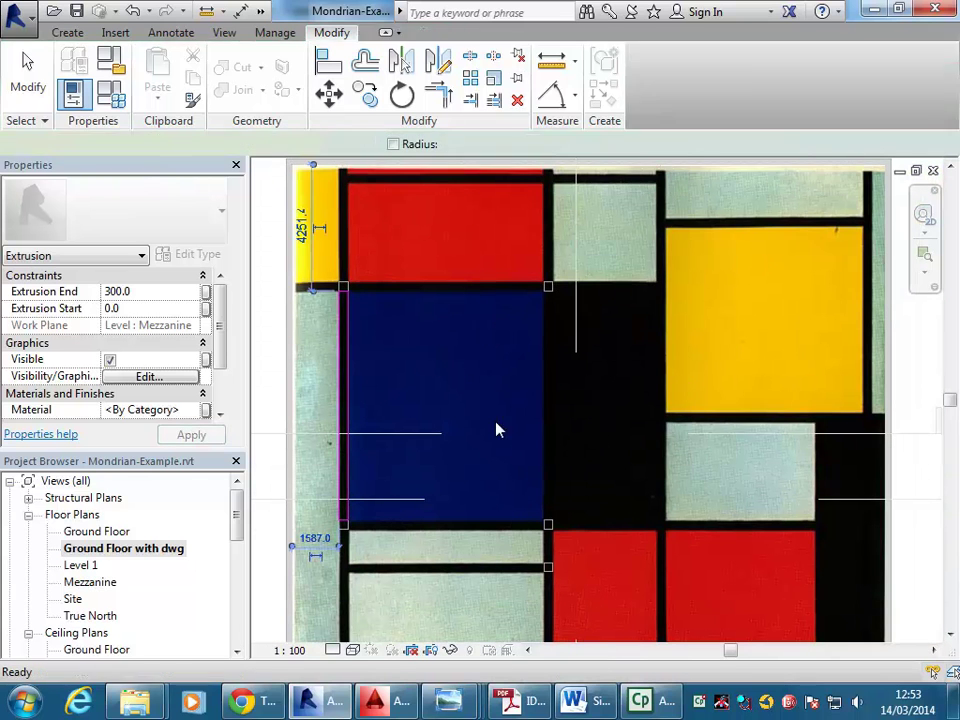
Open the {3D} view, deselect the beam and inspect its position above the columns
{"action": "left_click_drag", "start_coordinate": [236, 514], "coordinate": [236, 553]}
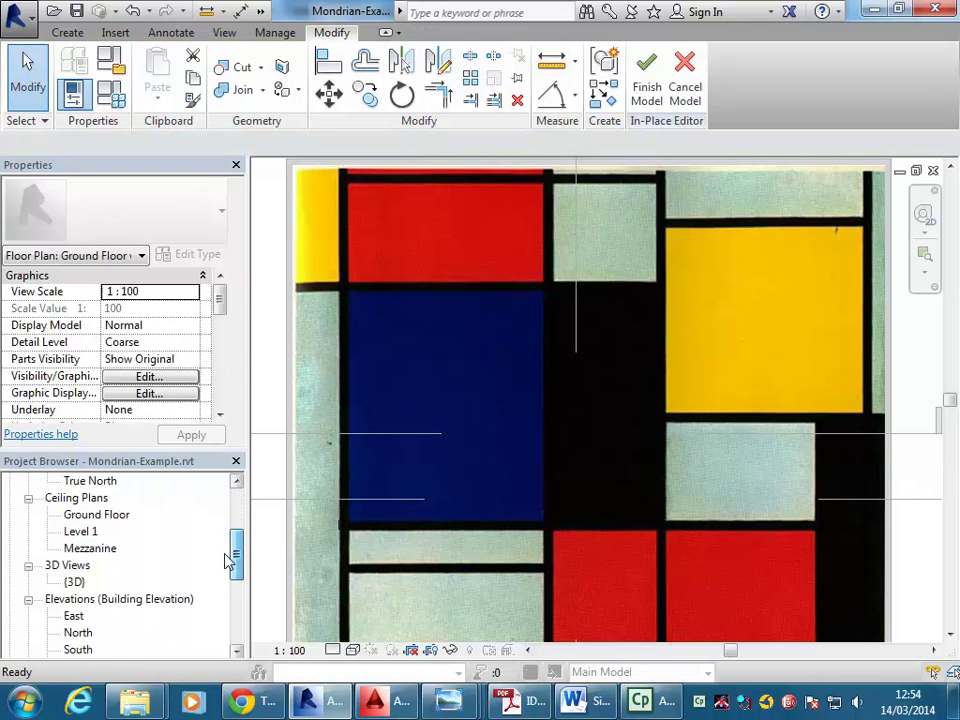
{"action": "double_click", "coordinate": [75, 580]}
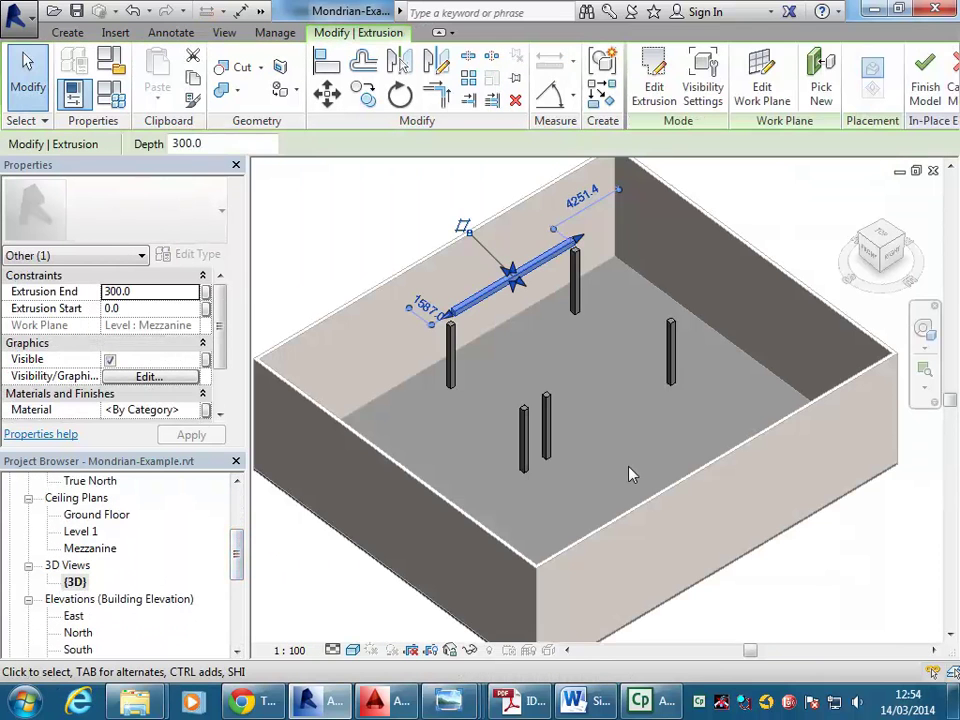
{"action": "left_click", "coordinate": [414, 204]}
{"action": "scroll", "coordinate": [523, 216], "scroll_direction": "up", "scroll_amount": 4}
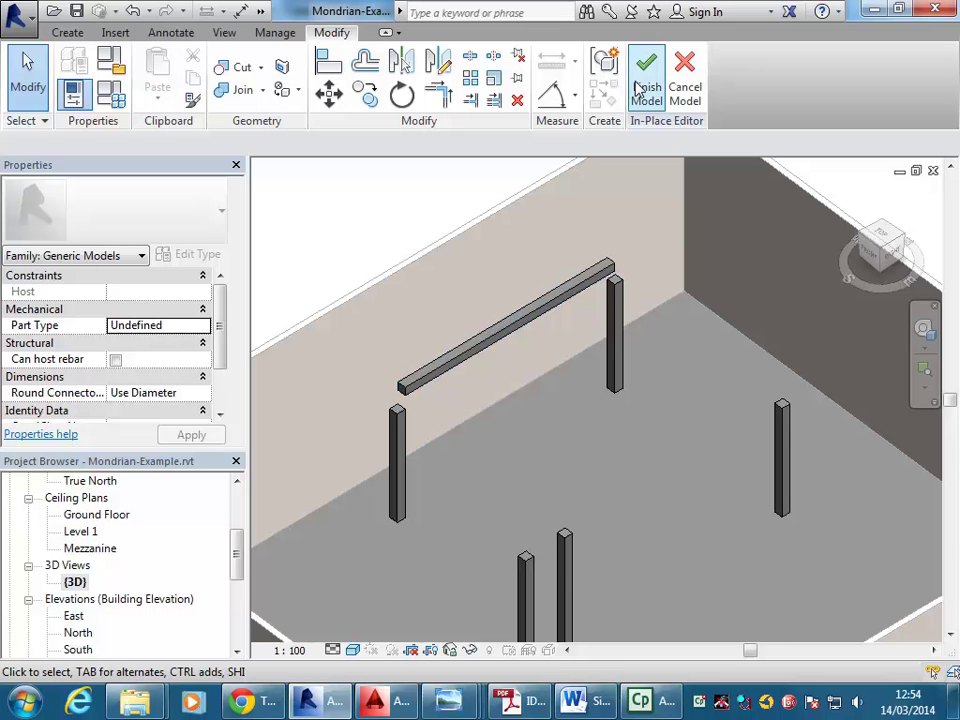
{"action": "scroll", "coordinate": [531, 349], "scroll_direction": "down", "scroll_amount": 3}
{"action": "scroll", "coordinate": [531, 349], "scroll_direction": "up", "scroll_amount": 2}
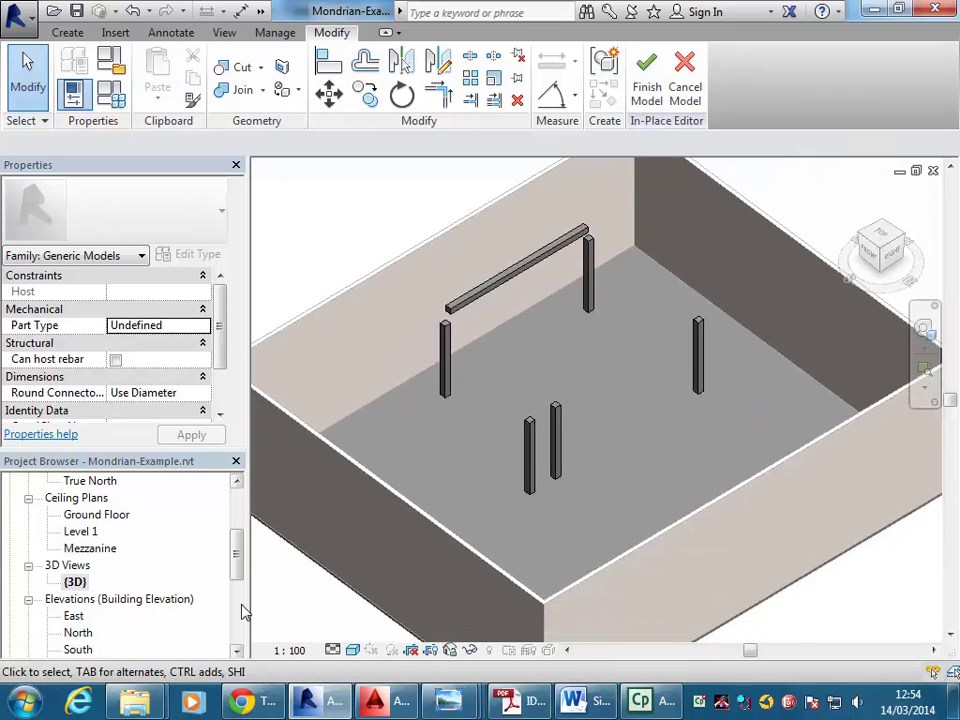
In the Section 2 view, stretch the top of the column extrusion up to Level 1 at 7000 mm
{"action": "left_click_drag", "start_coordinate": [240, 567], "coordinate": [240, 598]}
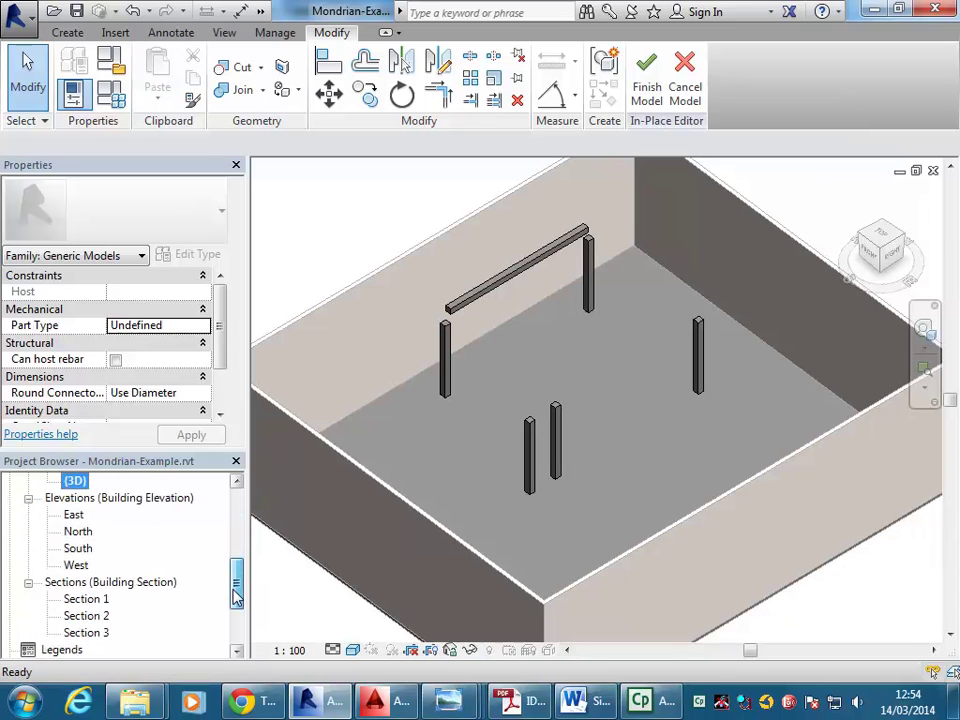
{"action": "double_click", "coordinate": [82, 617]}
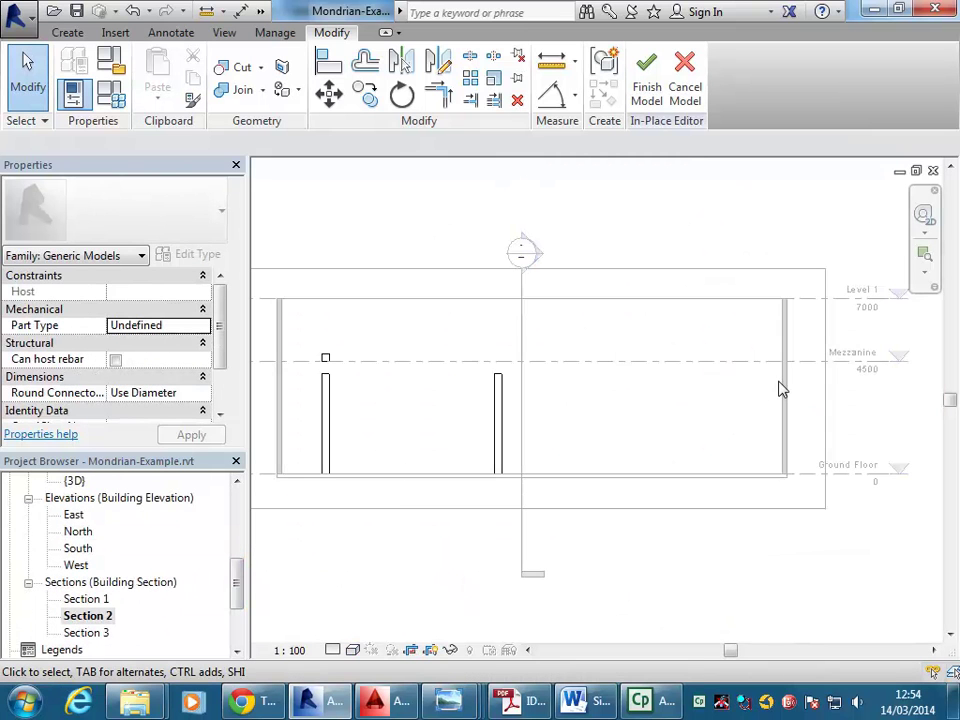
{"action": "scroll", "coordinate": [509, 446], "scroll_direction": "down", "scroll_amount": 2}
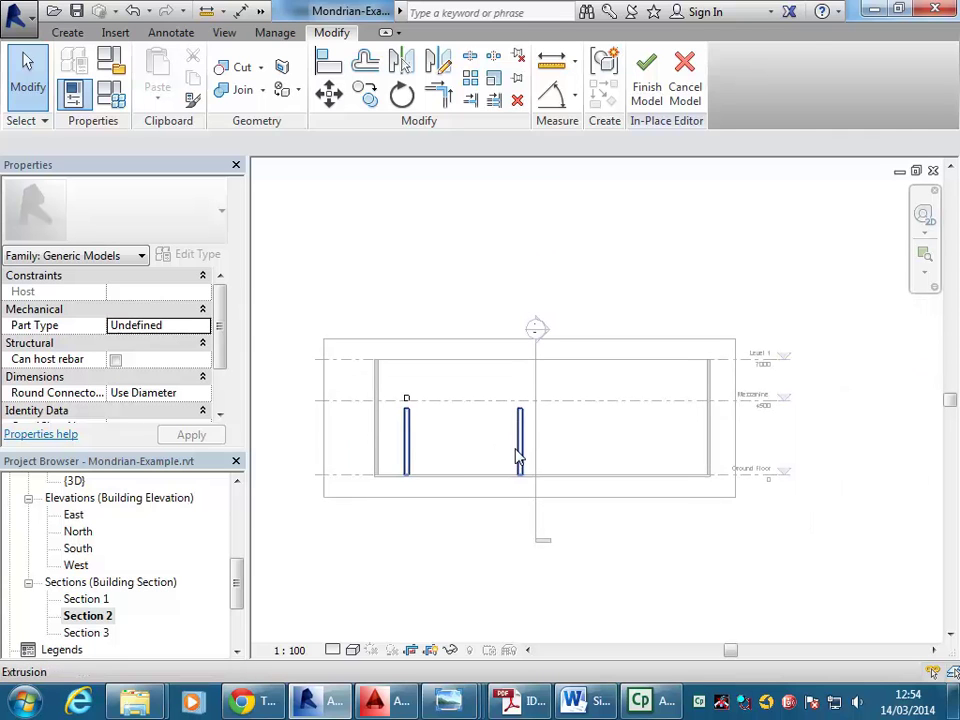
{"action": "left_click", "coordinate": [518, 450]}
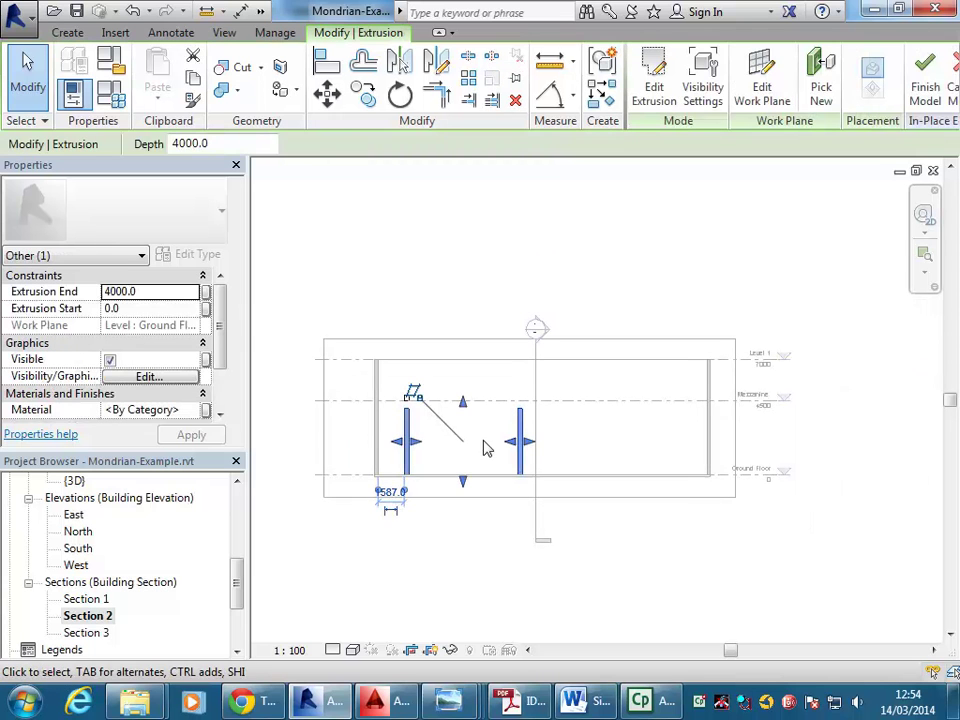
{"action": "scroll", "coordinate": [484, 444], "scroll_direction": "up", "scroll_amount": 2}
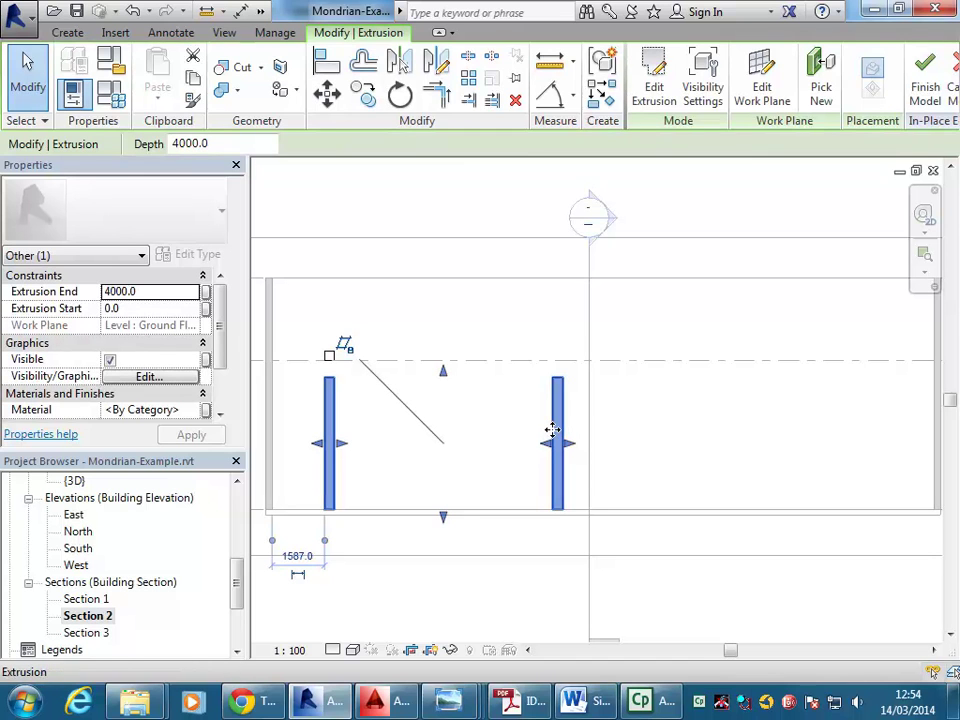
{"action": "left_click_drag", "start_coordinate": [443, 375], "coordinate": [462, 282]}
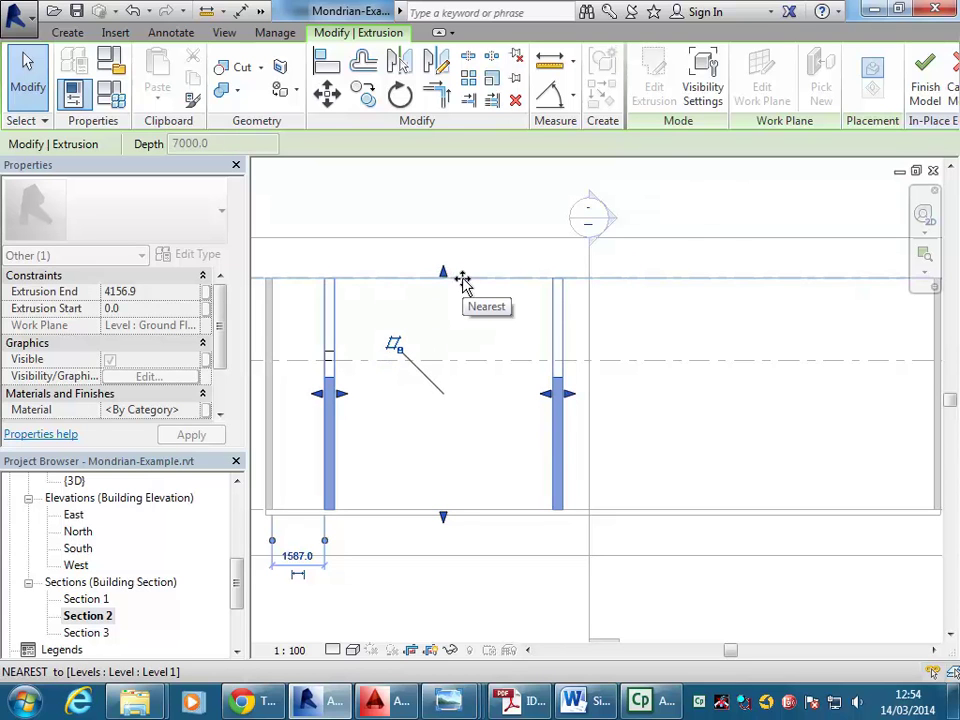
{"action": "left_click_drag", "start_coordinate": [462, 282], "coordinate": [461, 283]}
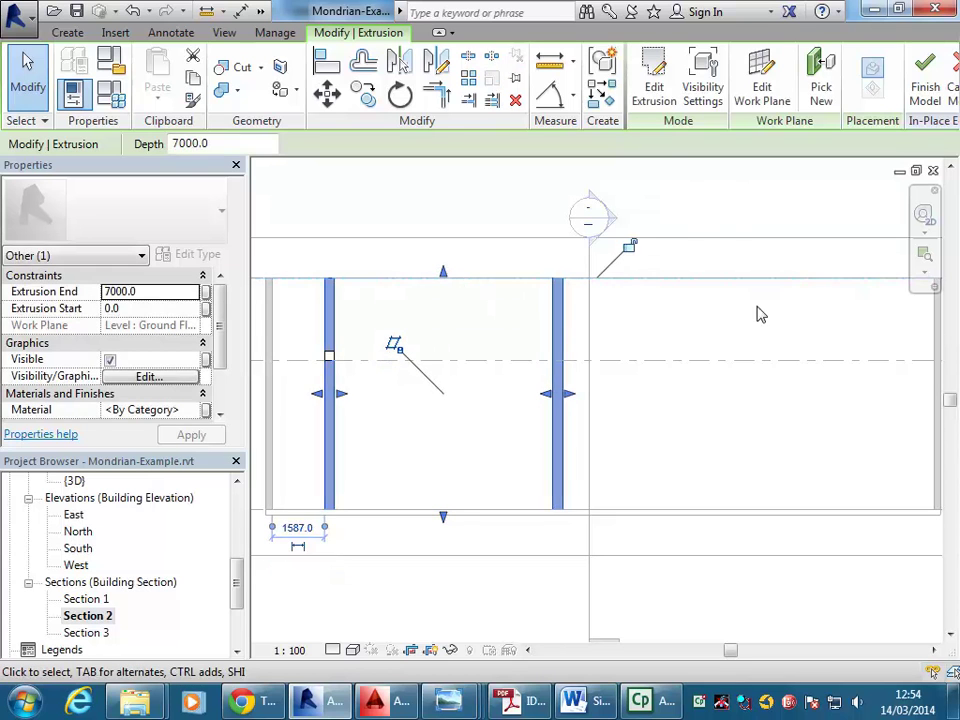
Lock the column tops to Level 1 and finish the in-place model
{"action": "scroll", "coordinate": [790, 315], "scroll_direction": "down", "scroll_amount": 2}
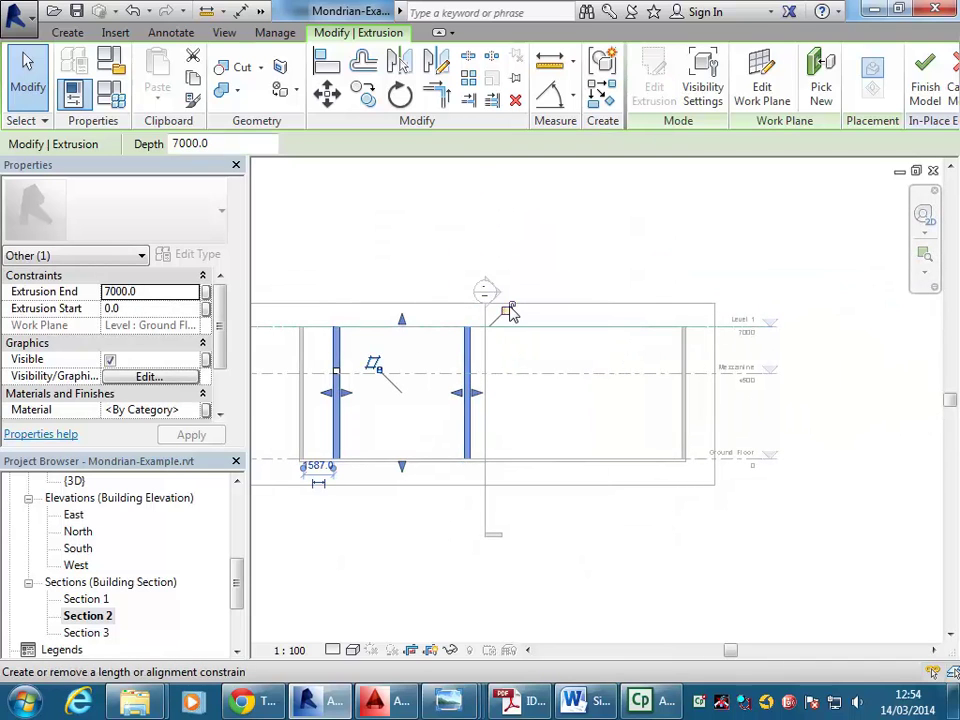
{"action": "left_click", "coordinate": [506, 313]}
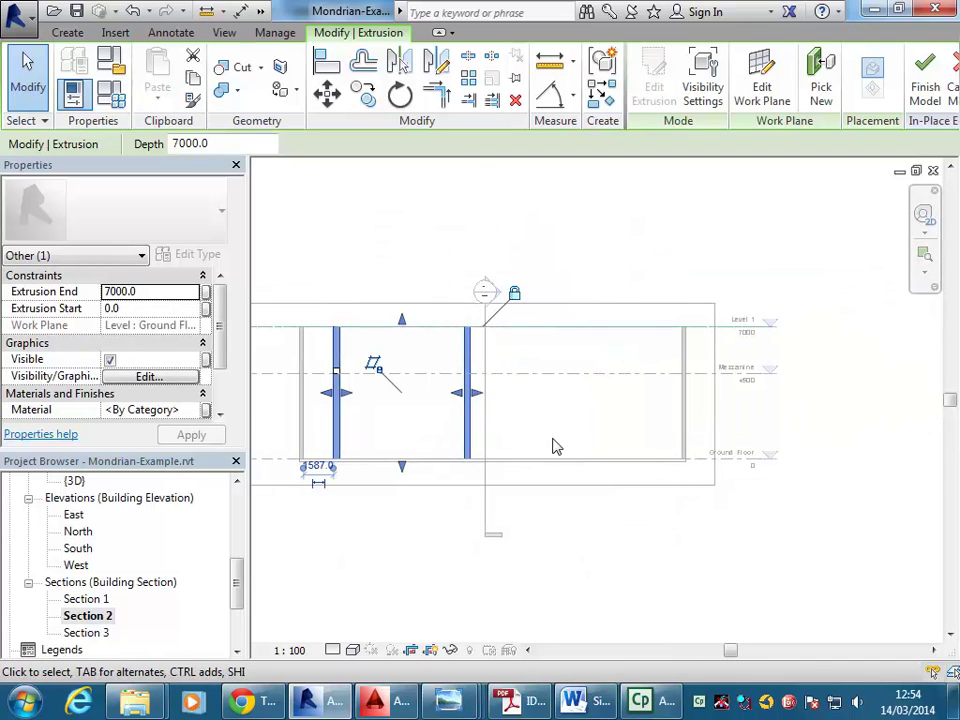
{"action": "left_click", "coordinate": [575, 533]}
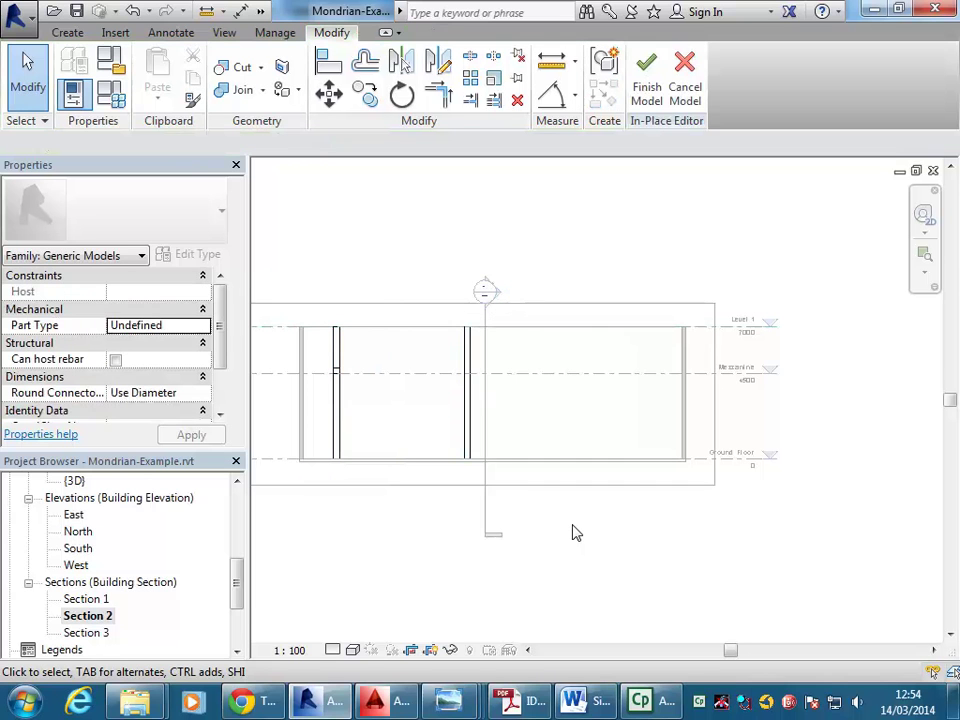
{"action": "left_click", "coordinate": [646, 93]}
Nudge Level 1 up to an elevation of 7200 mm and deselect it
{"action": "left_click", "coordinate": [737, 327]}
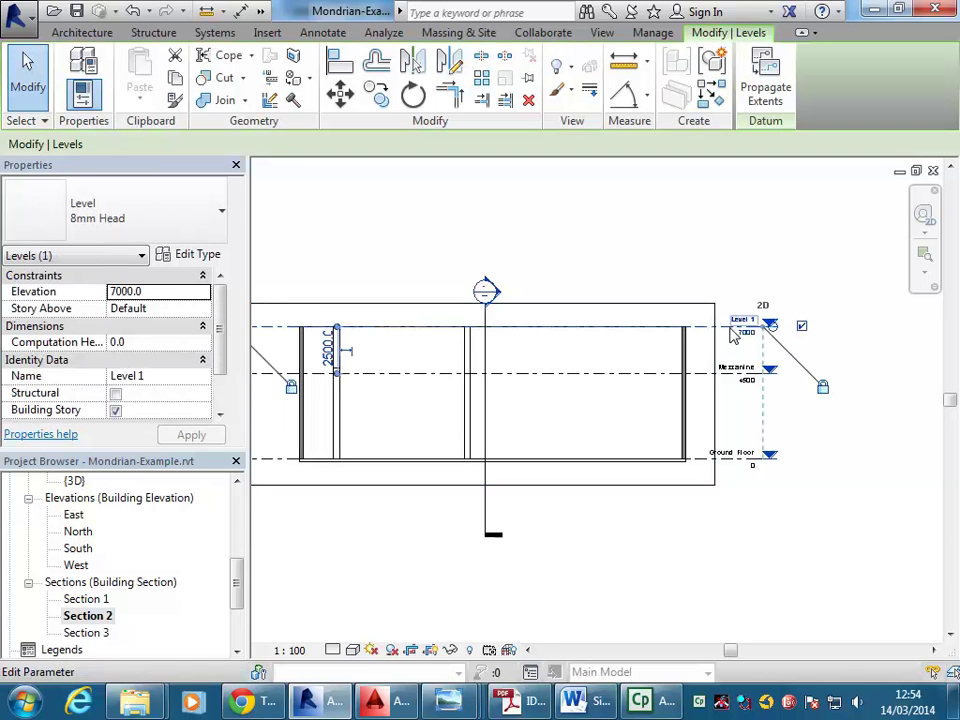
{"action": "key", "text": "Up"}
{"action": "key", "text": "Down"}
{"action": "key", "text": "Up"}
{"action": "key", "text": "Up"}
{"action": "left_click", "coordinate": [561, 242]}
{"action": "scroll", "coordinate": [563, 244], "scroll_direction": "down", "scroll_amount": 1}
{"action": "middle_click_drag", "start_coordinate": [567, 249], "coordinate": [671, 254]}
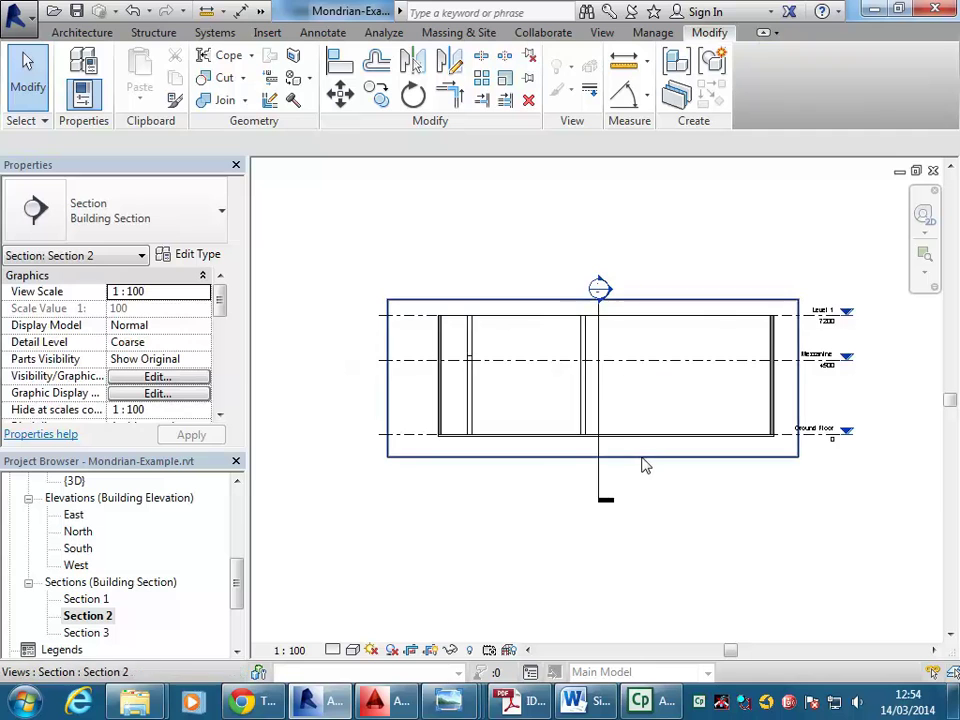
Examine the column tops against Level 1 in the section, and open the {3D} view to inspect the columns and beam
{"action": "scroll", "coordinate": [568, 334], "scroll_direction": "up", "scroll_amount": 3}
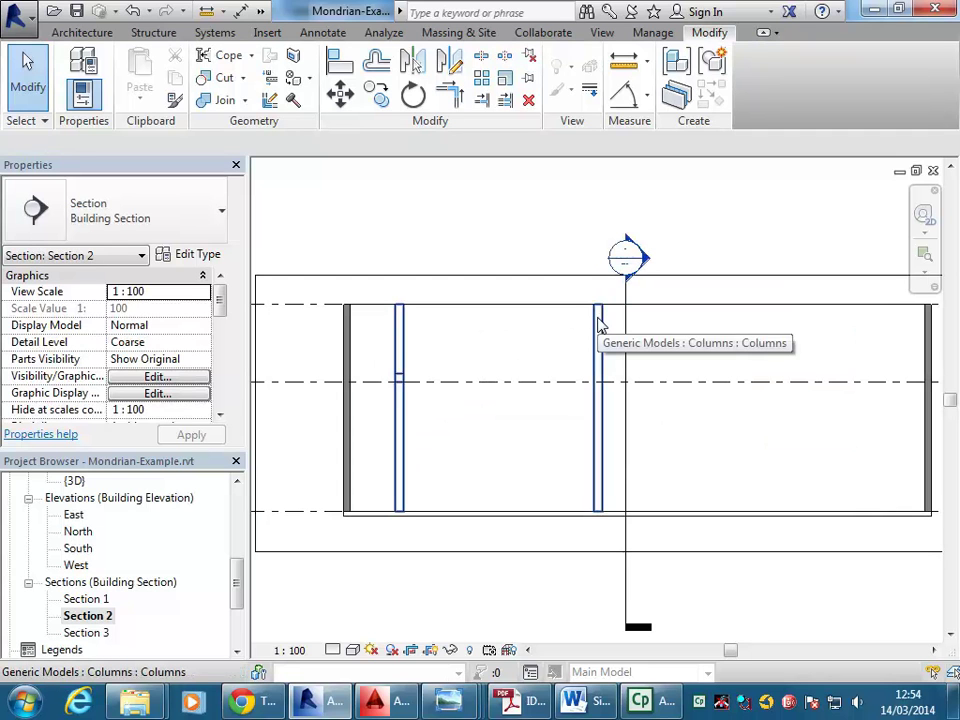
{"action": "scroll", "coordinate": [600, 340], "scroll_direction": "down", "scroll_amount": 4}
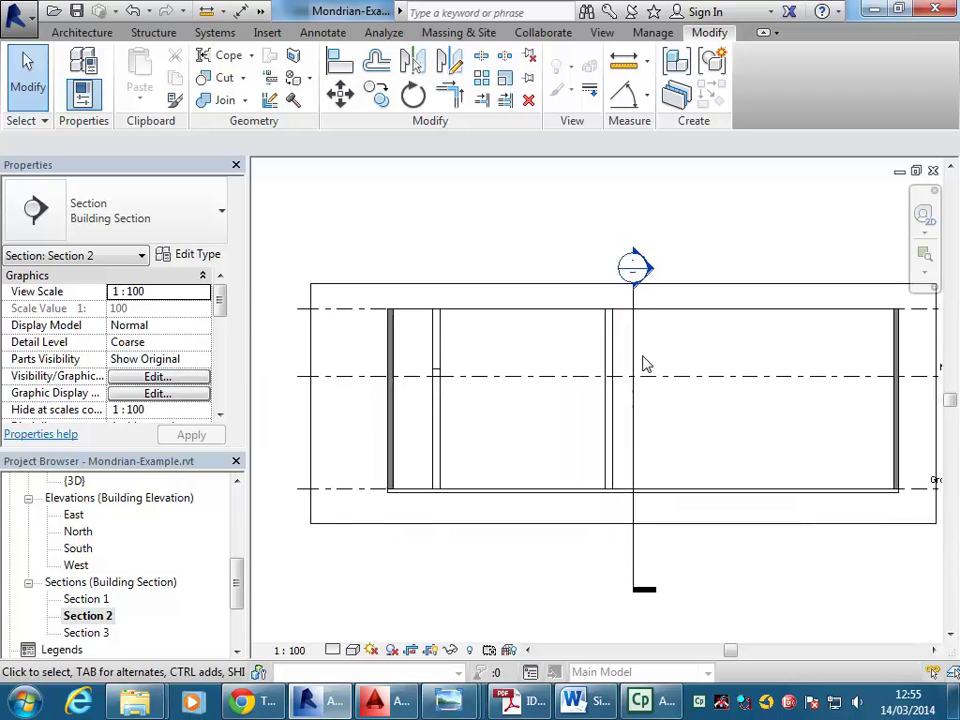
{"action": "scroll", "coordinate": [590, 358], "scroll_direction": "up", "scroll_amount": 3}
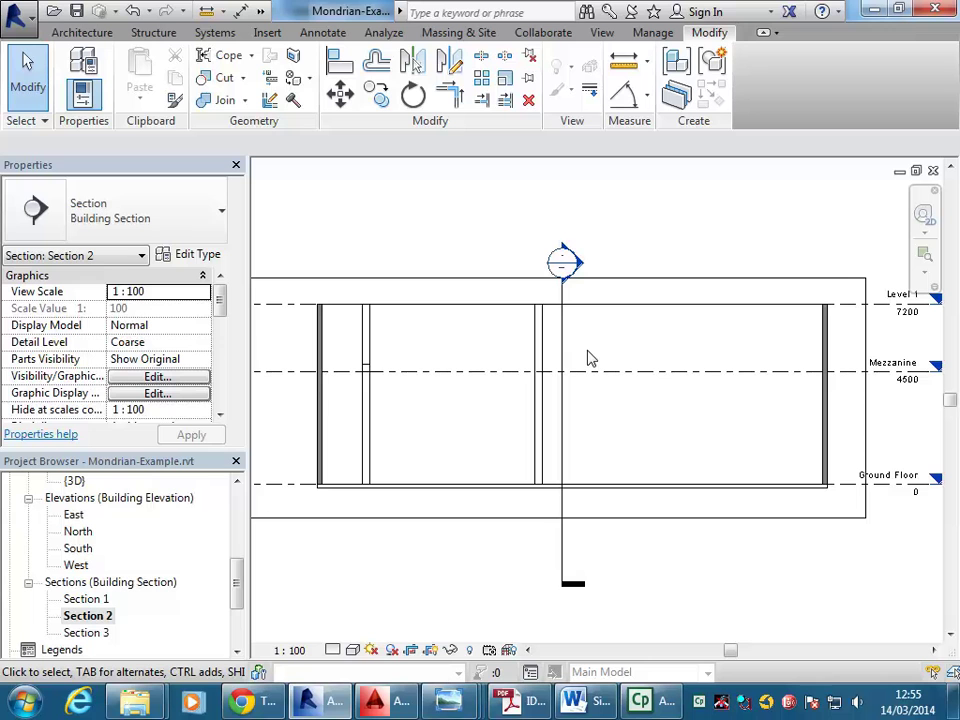
{"action": "double_click", "coordinate": [74, 481]}
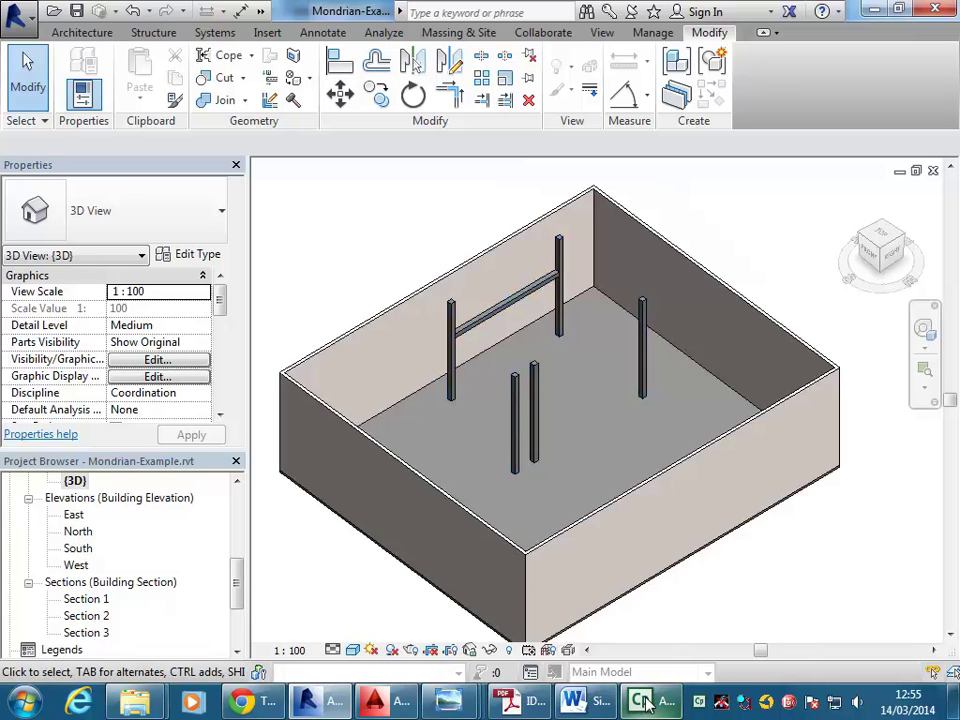
{"action": "mouse_move", "coordinate": [647, 703]}
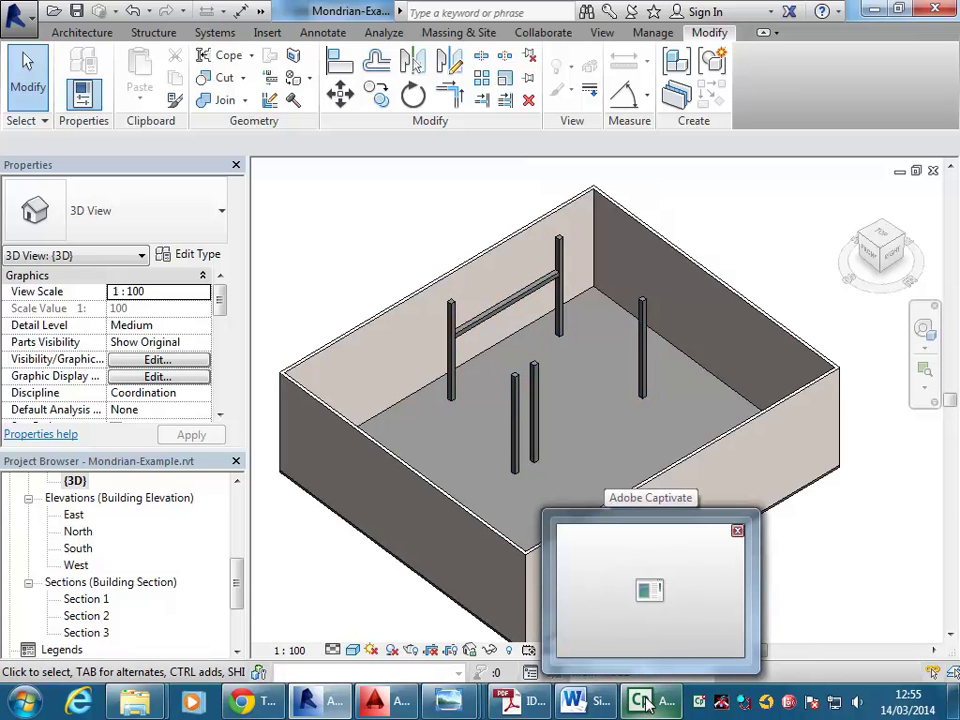